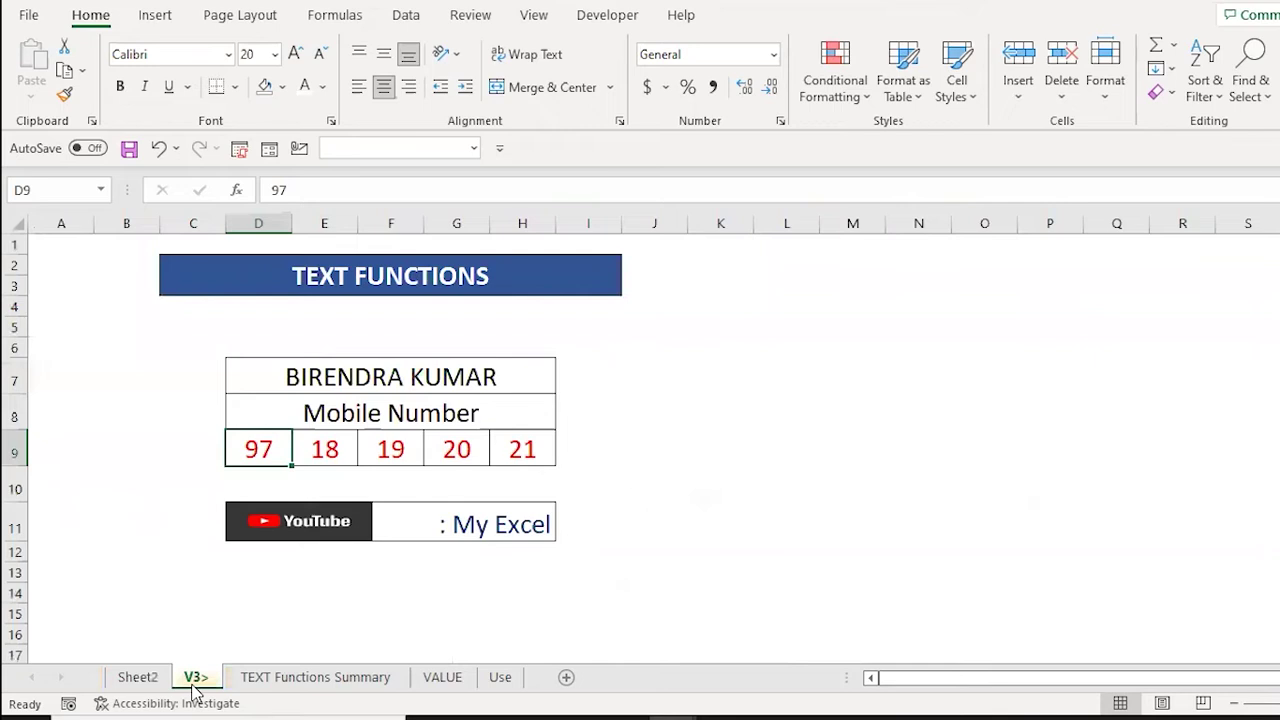
Open the TEXT Functions Summary sheet and review the FIND, SEARCH and VALUE entries in column B.
left_click(293, 679)
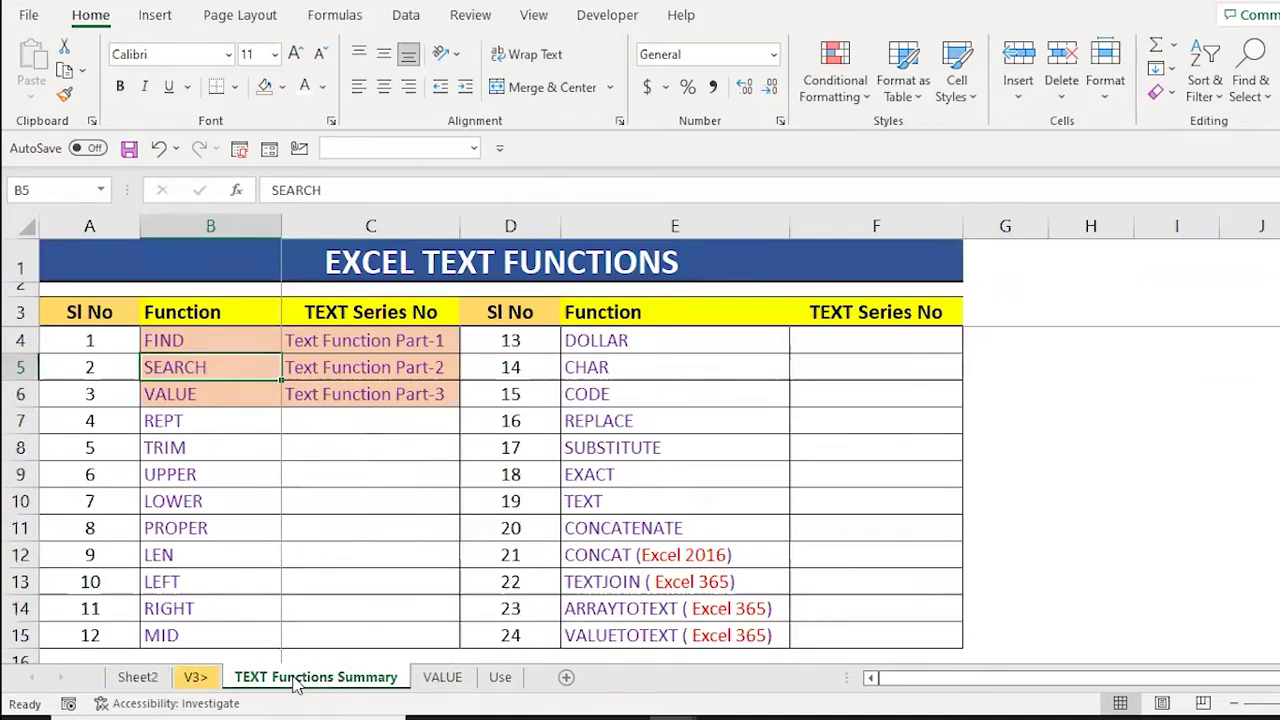
key("Up")
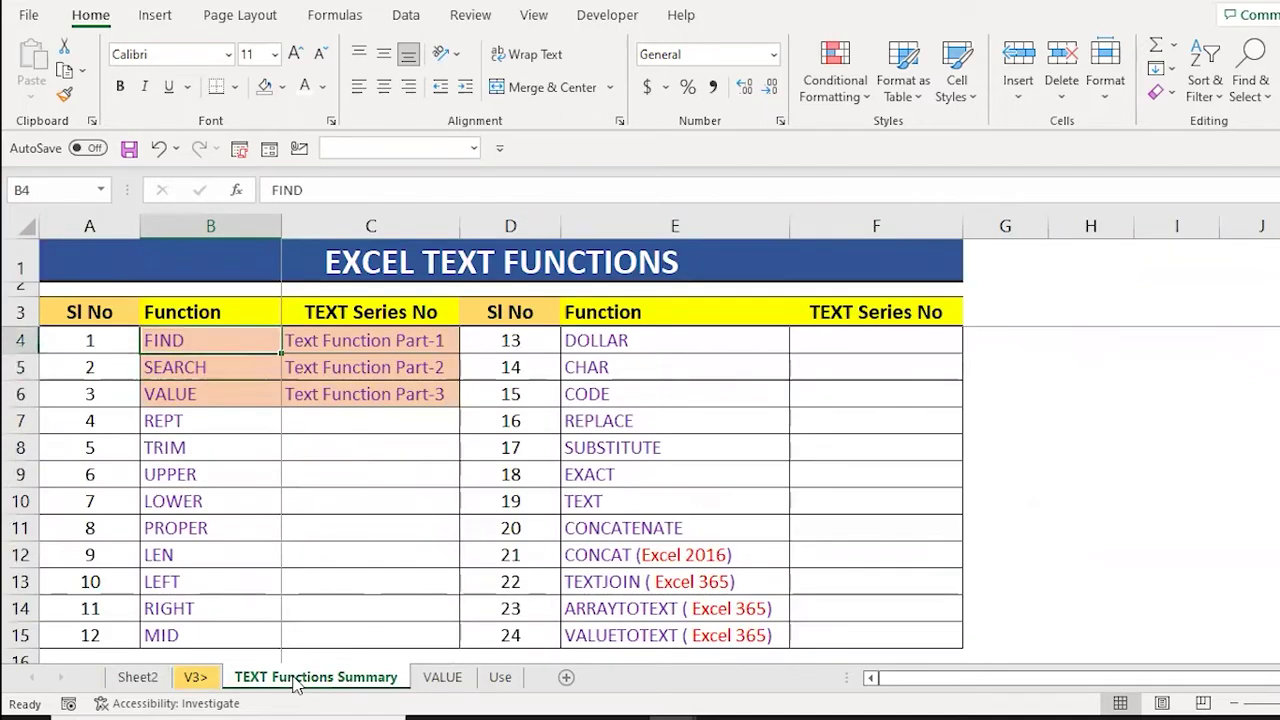
key("Down")
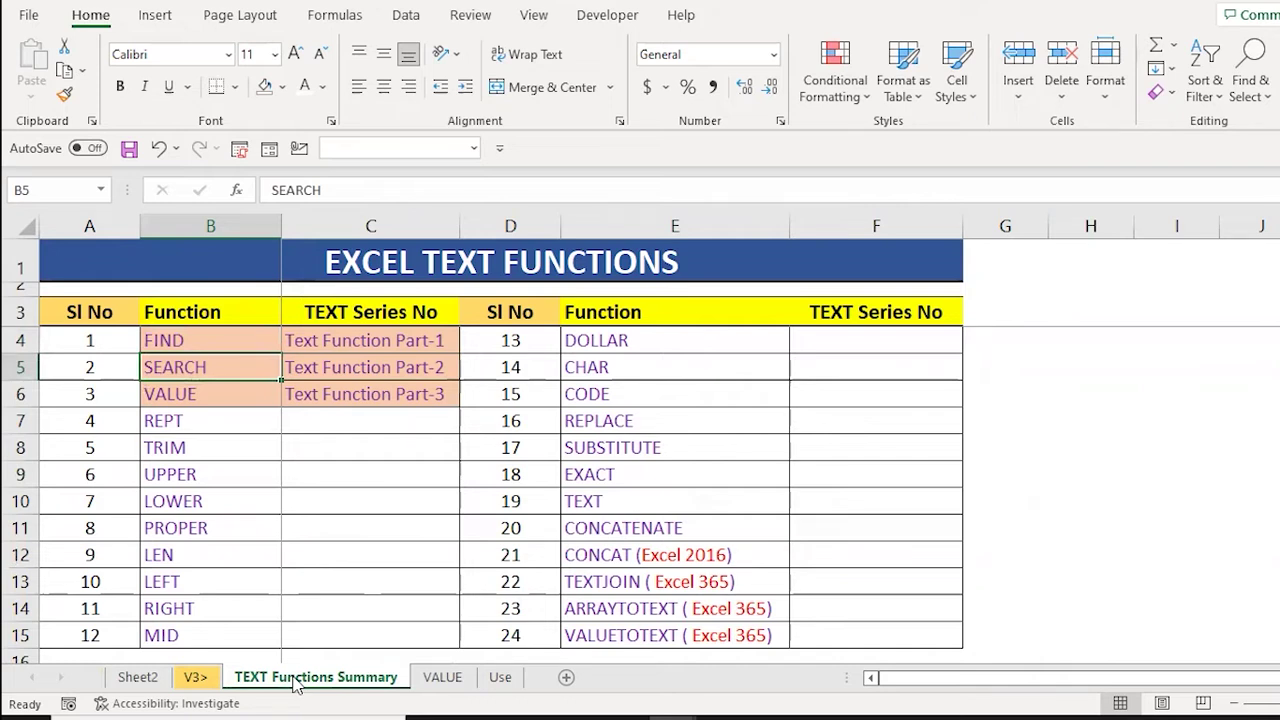
key("Down")
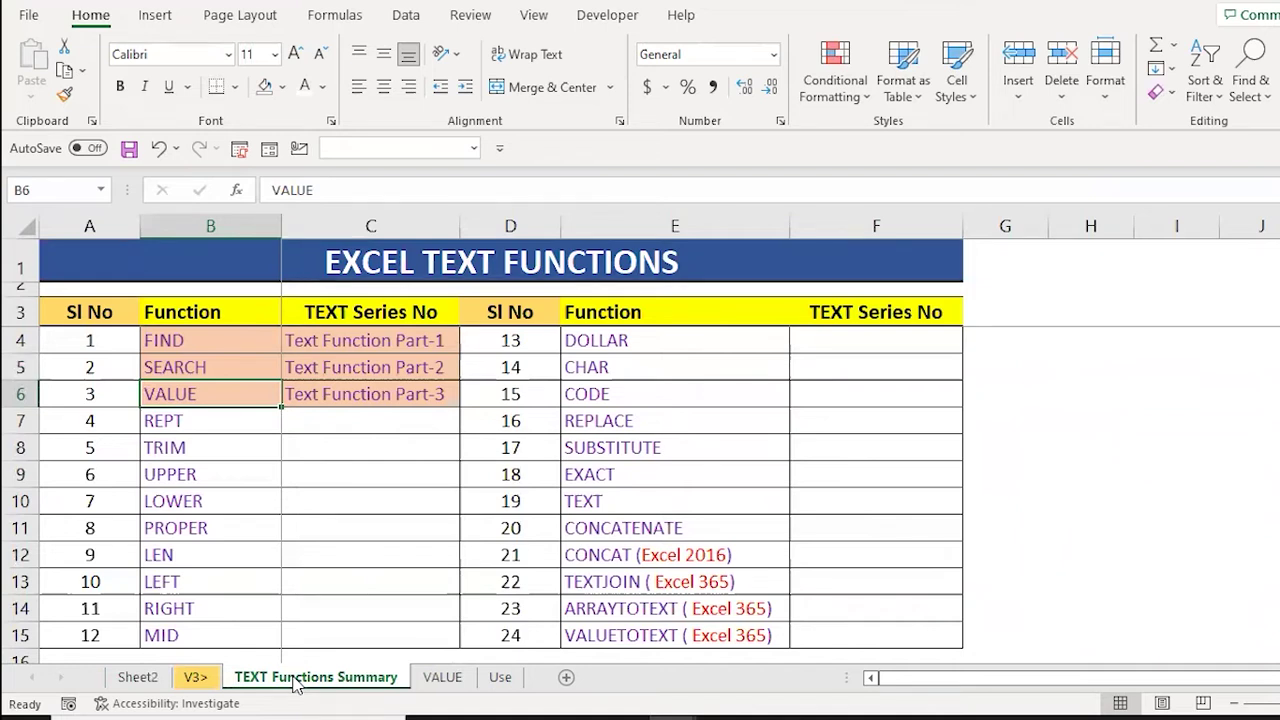
Switch to the VALUE sheet and read the function's description at the beginning of the sheet.
key("ctrl+Page_Down")
key("ctrl+Up")
key("ctrl+Up")
key("ctrl+Up")
key("ctrl+Up")
key("ctrl+Up")
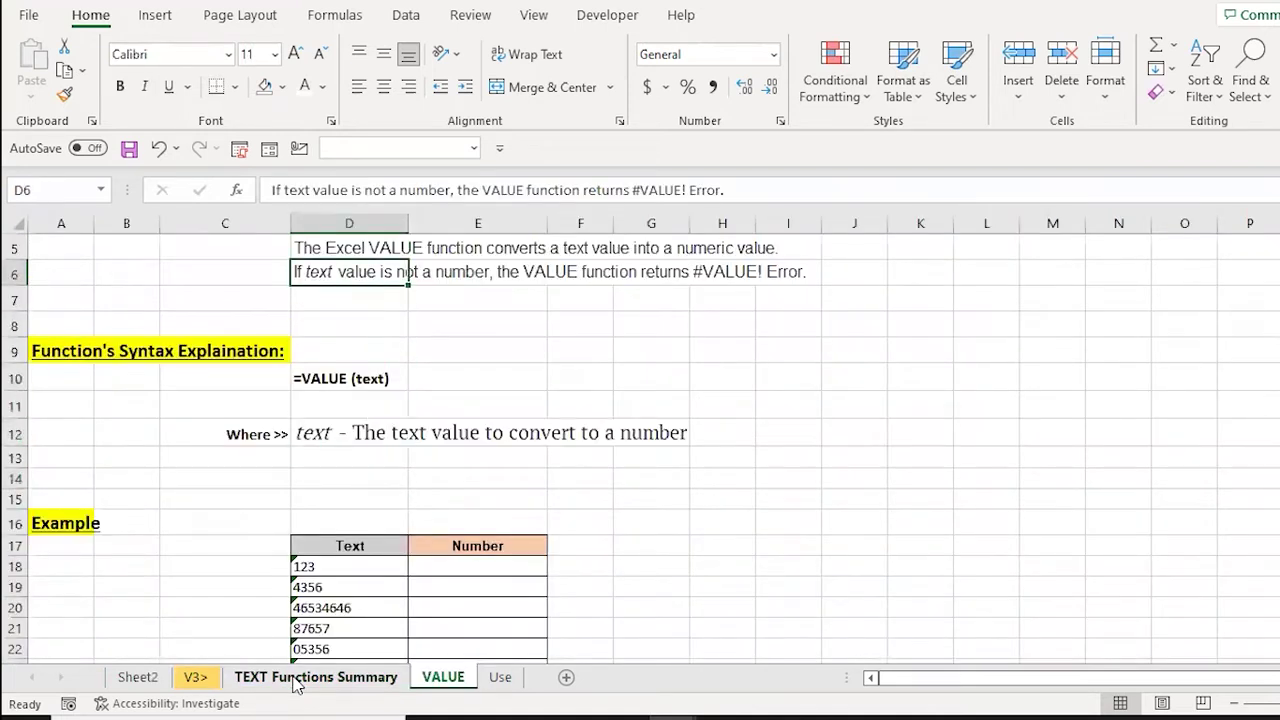
key("ctrl+Down")
key("Down")
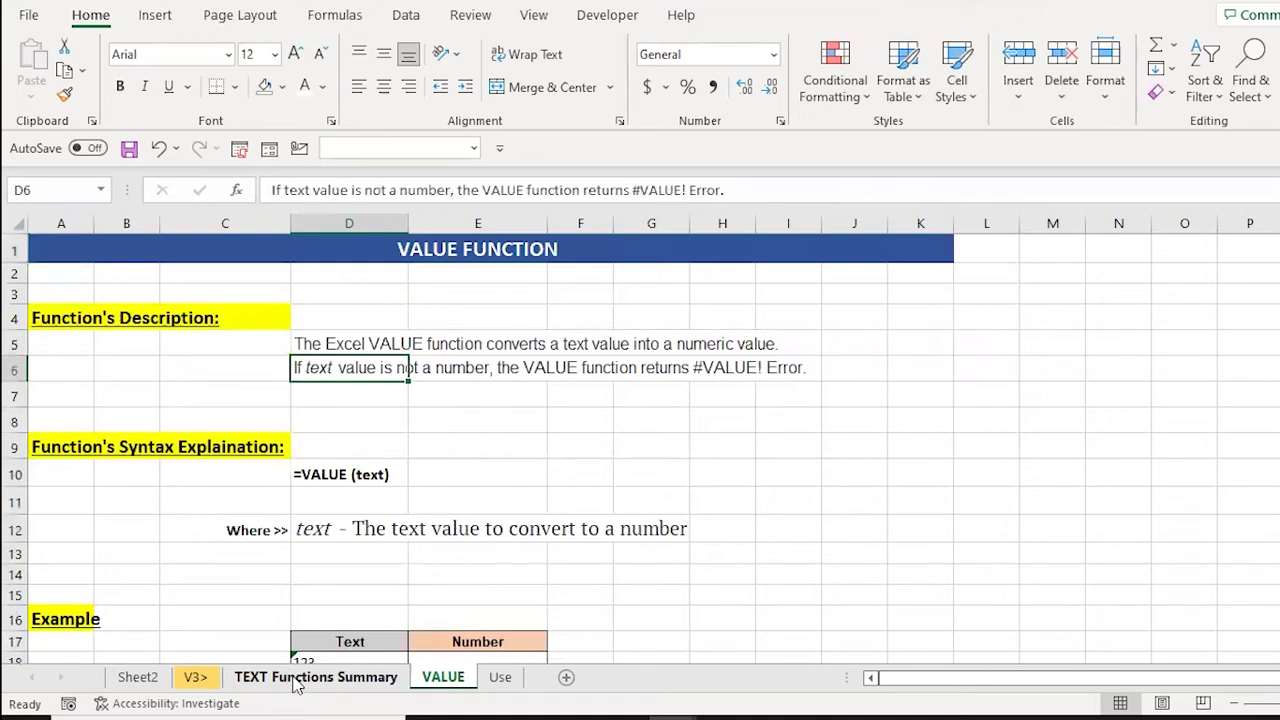
key("Down")
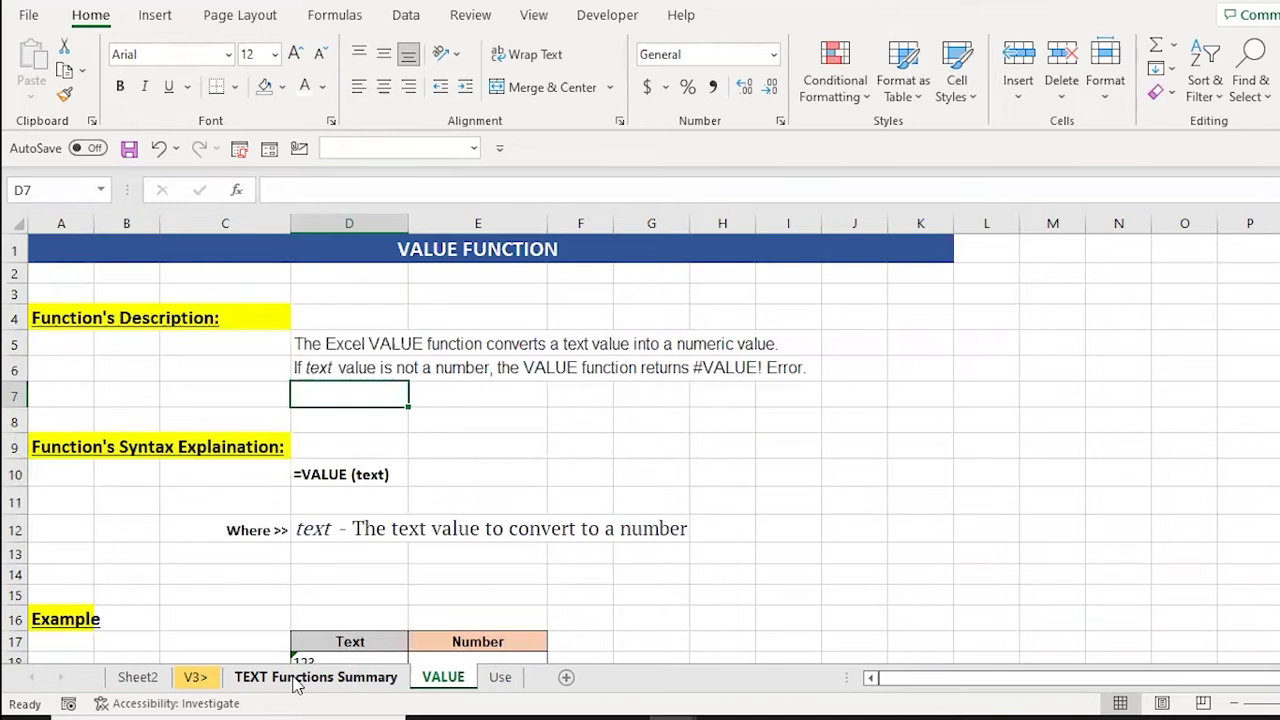
key("Up")
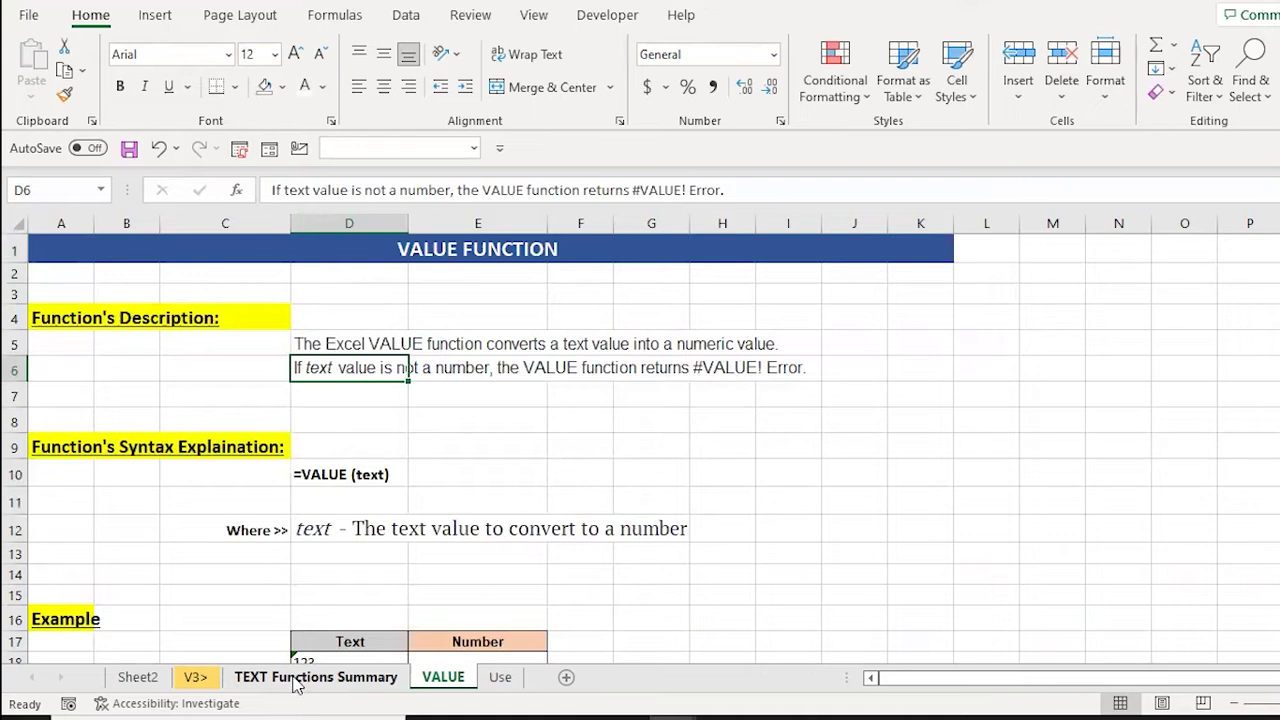
key("Down")
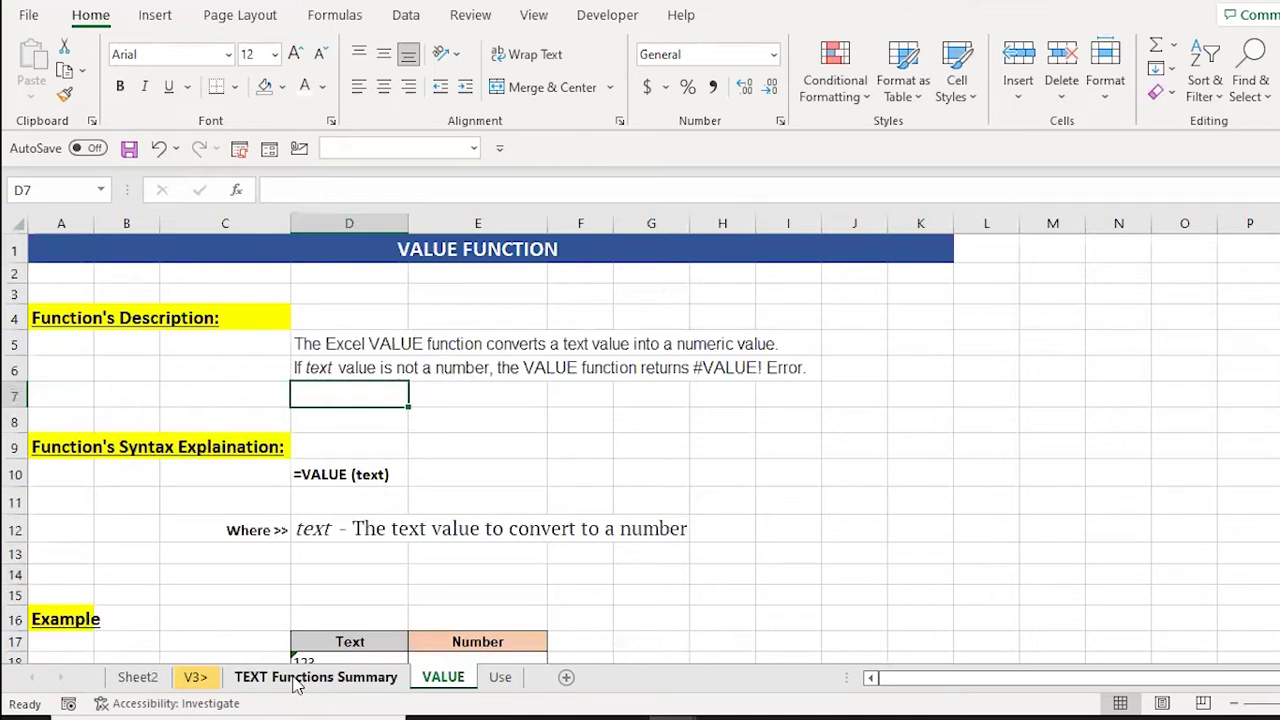
Examine the VALUE function's syntax explanation and the example tables below it.
key("Down")
key("Down")
key("Down")
key("Down")
key("Down")
key("Down")
key("Down")
key("Down")
key("Down")
key("Down")
key("Down")
key("Down")
key("Down")
key("Down")
key("Up")
key("Up")
key("Up")
key("Up")
key("Up")
key("Up")
key("Up")
key("Up")
key("Up")
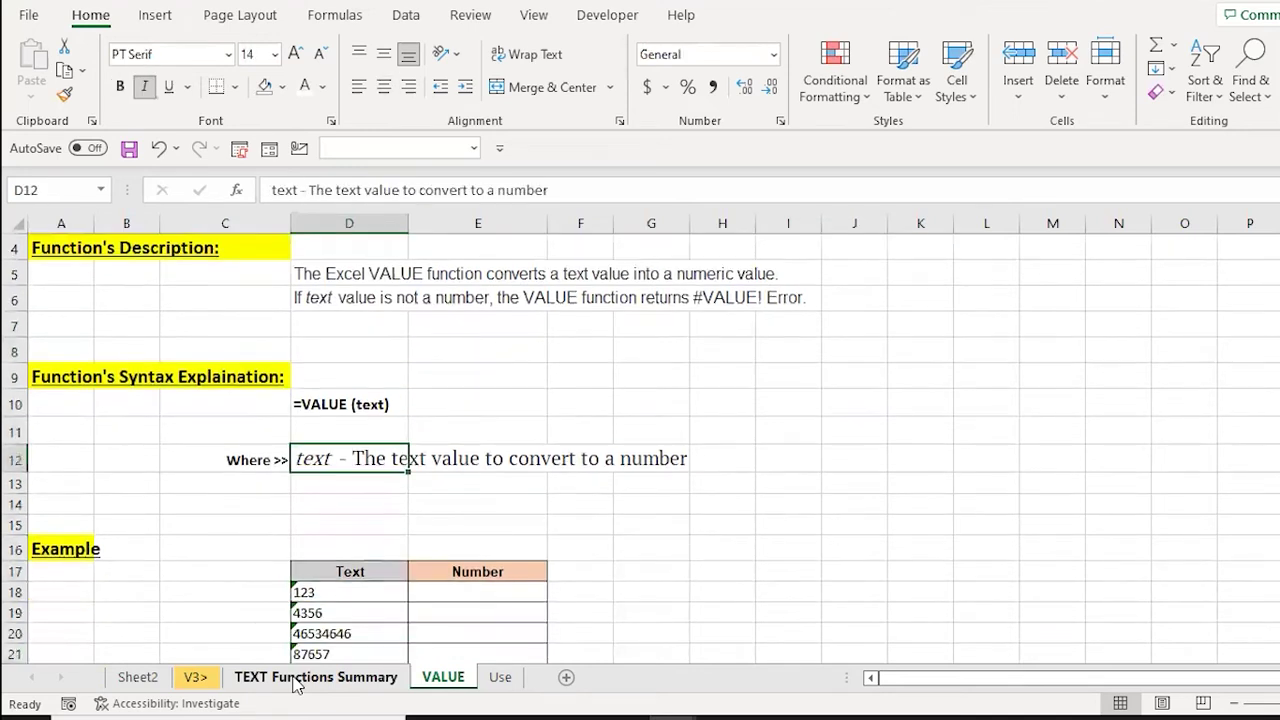
key("Up")
key("Up")
key("Right")
key("Right")
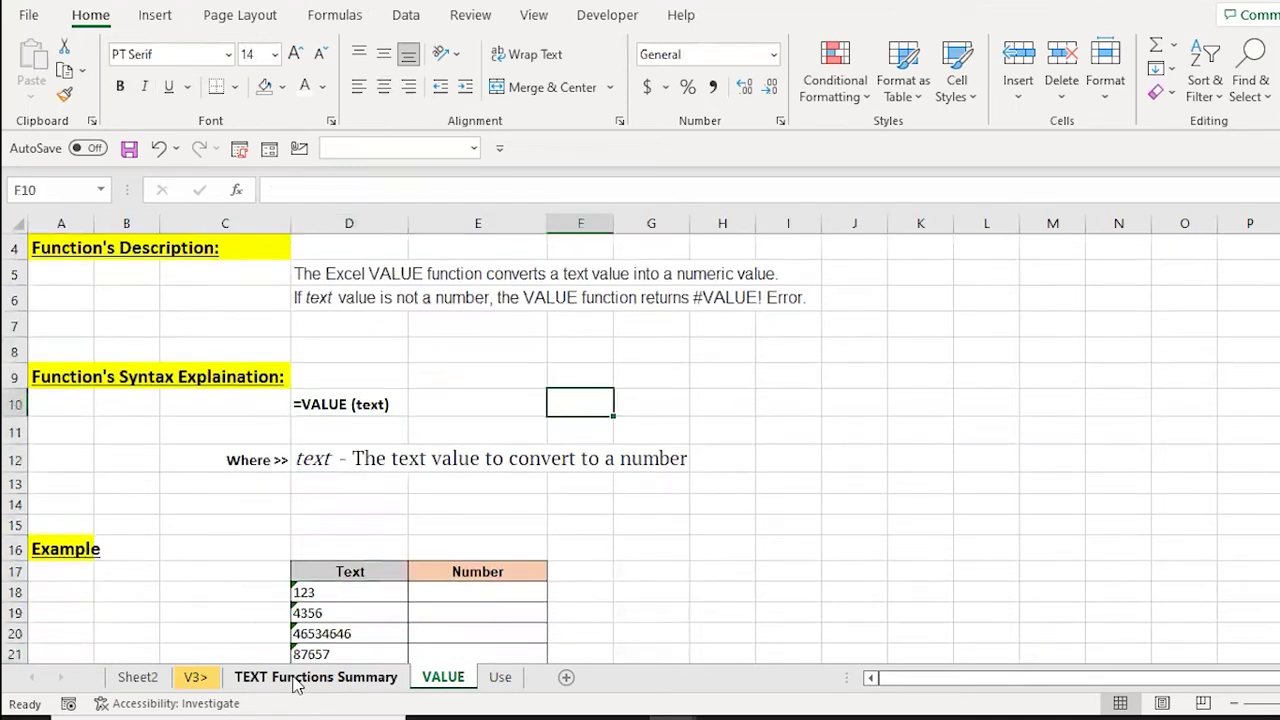
type("=vl")
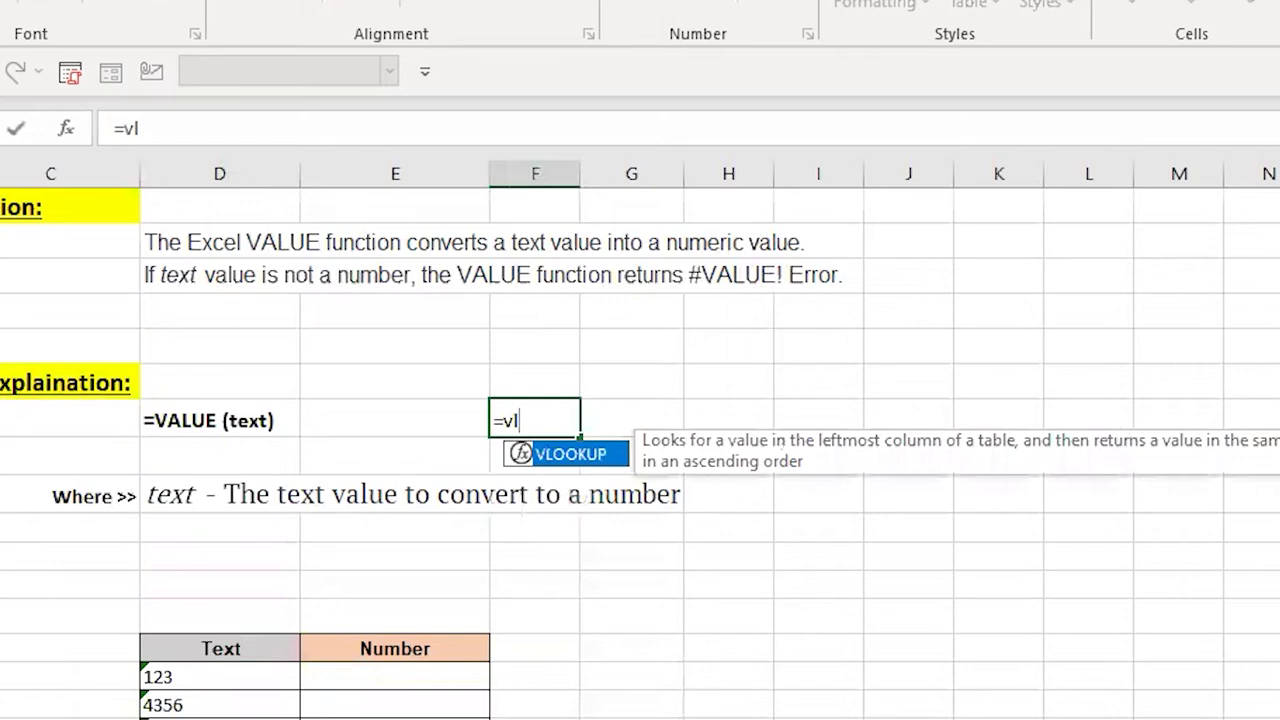
key("BackSpace")
type("al")
key("Tab")
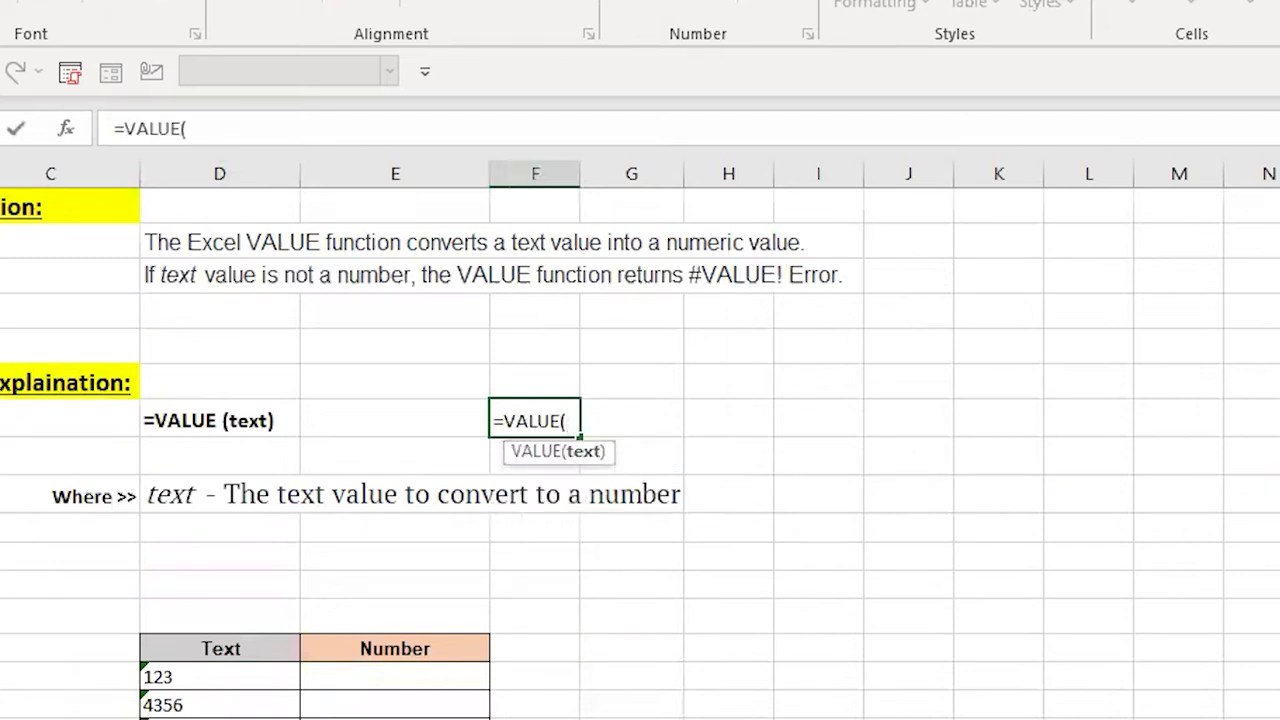
key("Escape")
Examine the text-formatted numbers in D18:D24 of the first example table.
left_click(220, 494)
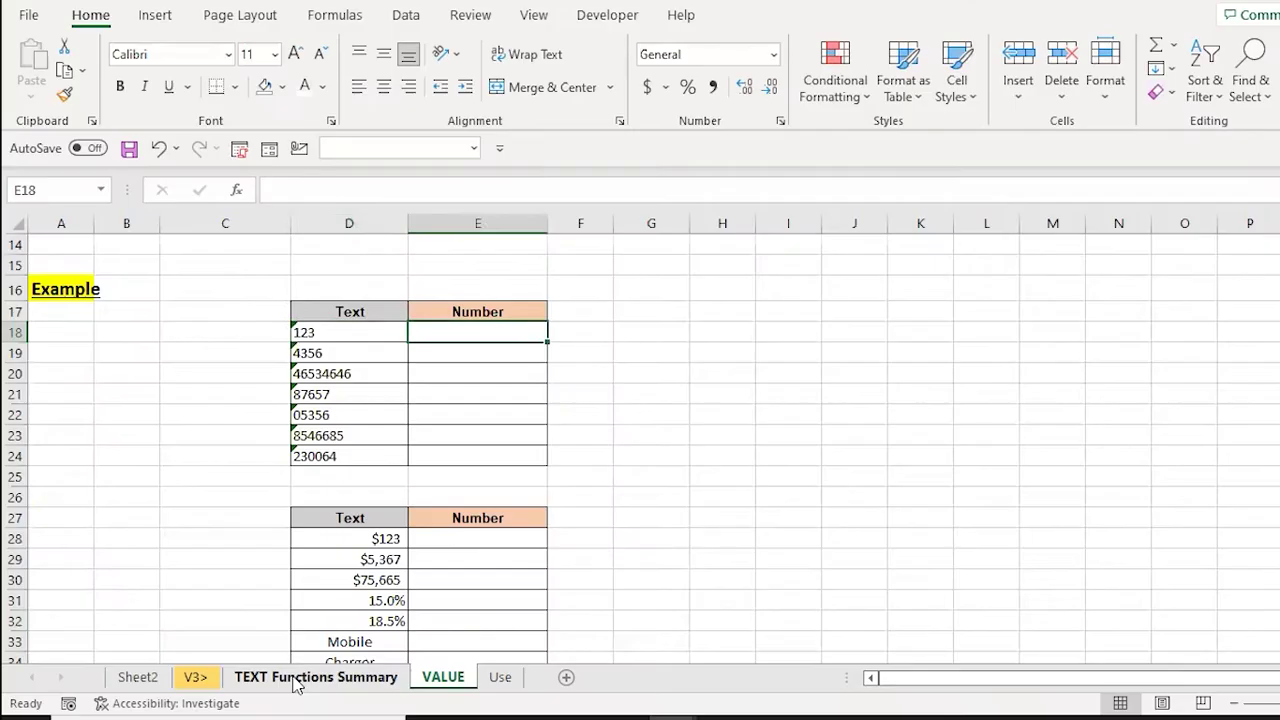
key("Left")
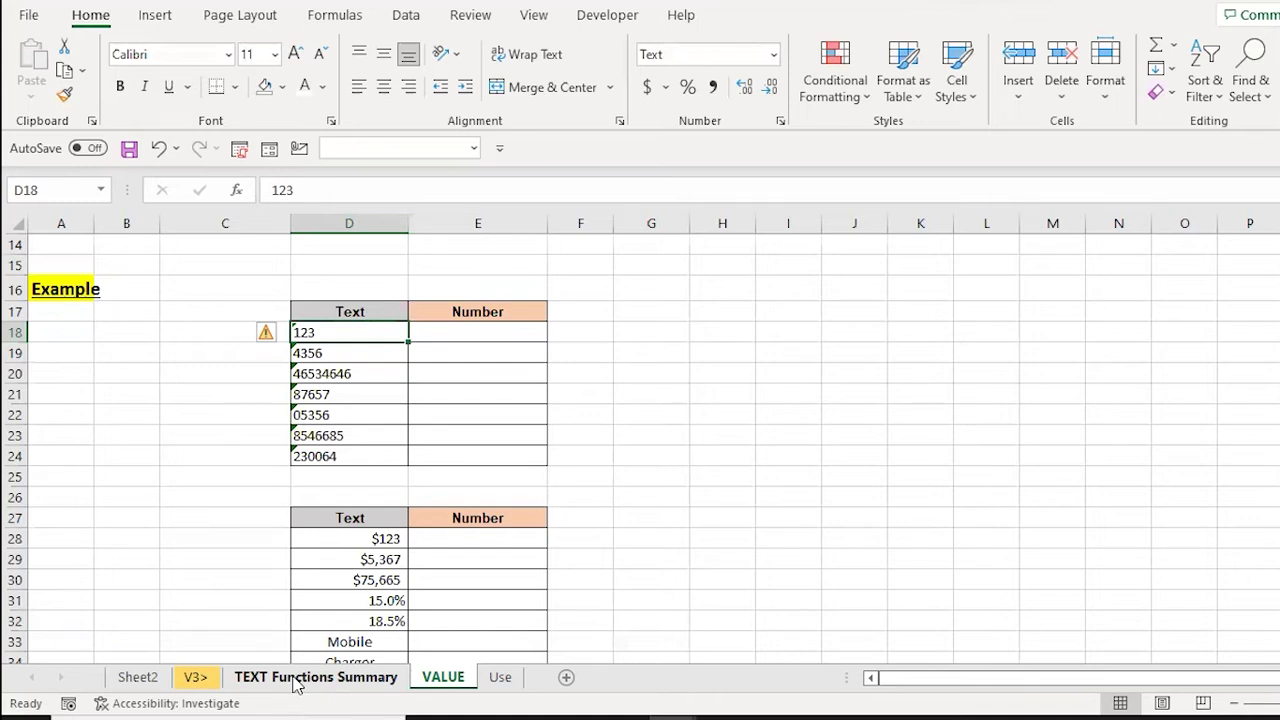
key("ctrl+shift+Down")
key("Down")
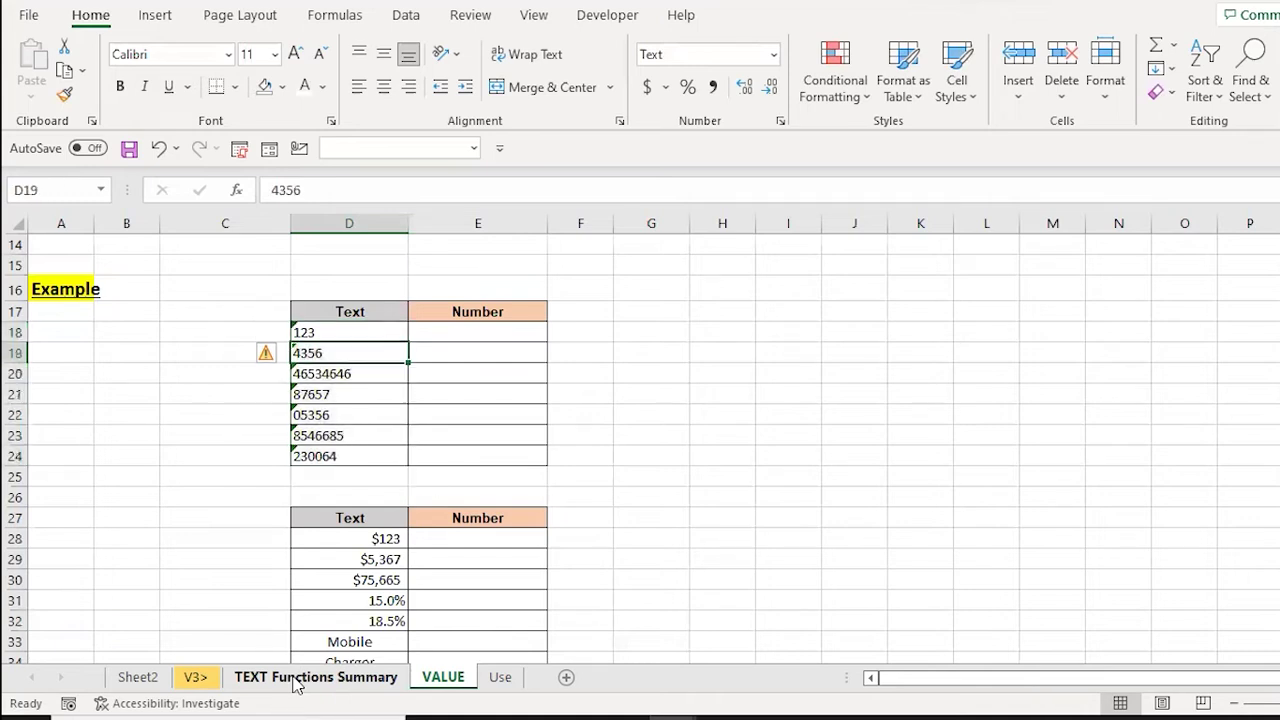
key("Up")
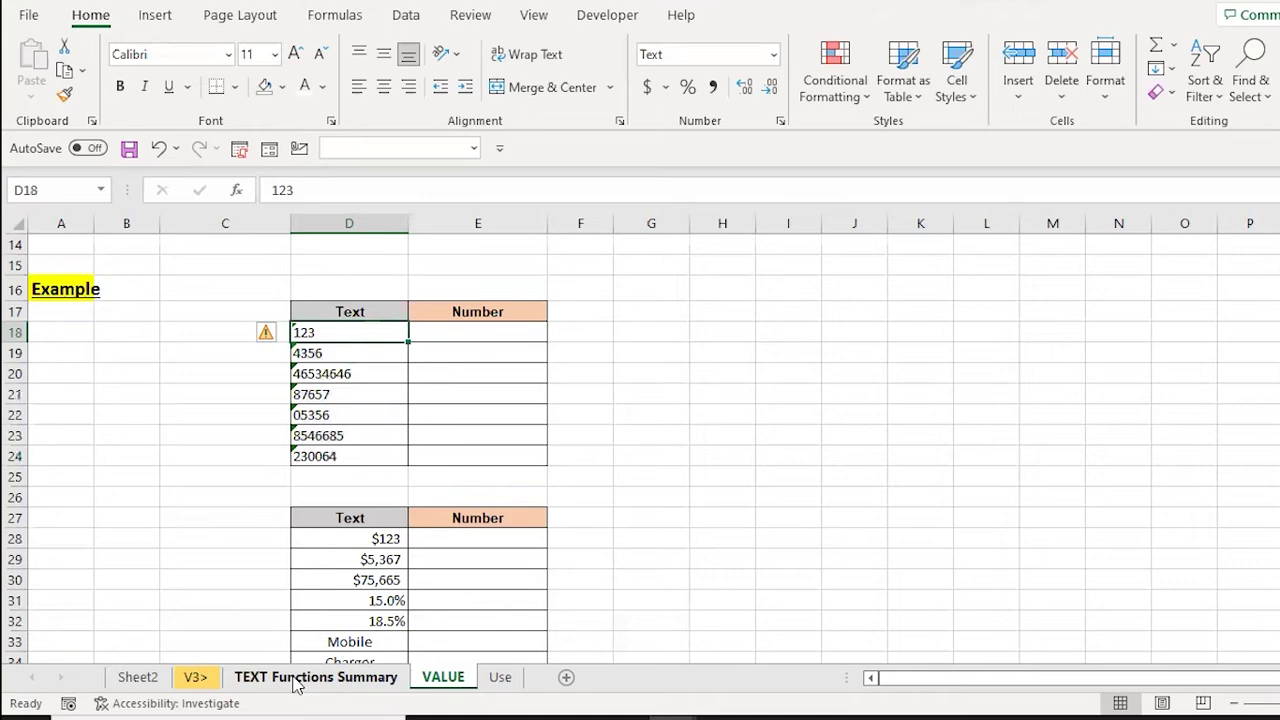
Enter the formula =ISTEXT(D18) in cell H18 to check whether the first example value is text.
key("Right")
key("Right")
key("Right")
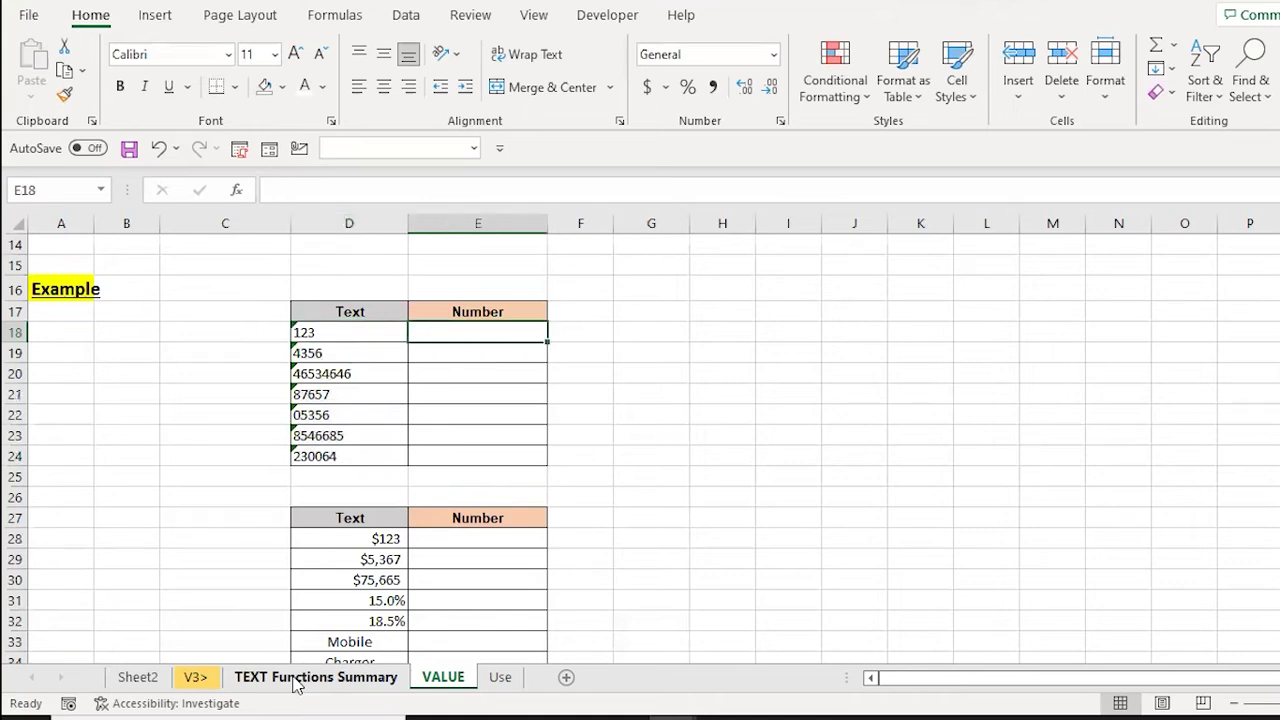
key("Right")
type("=iste")
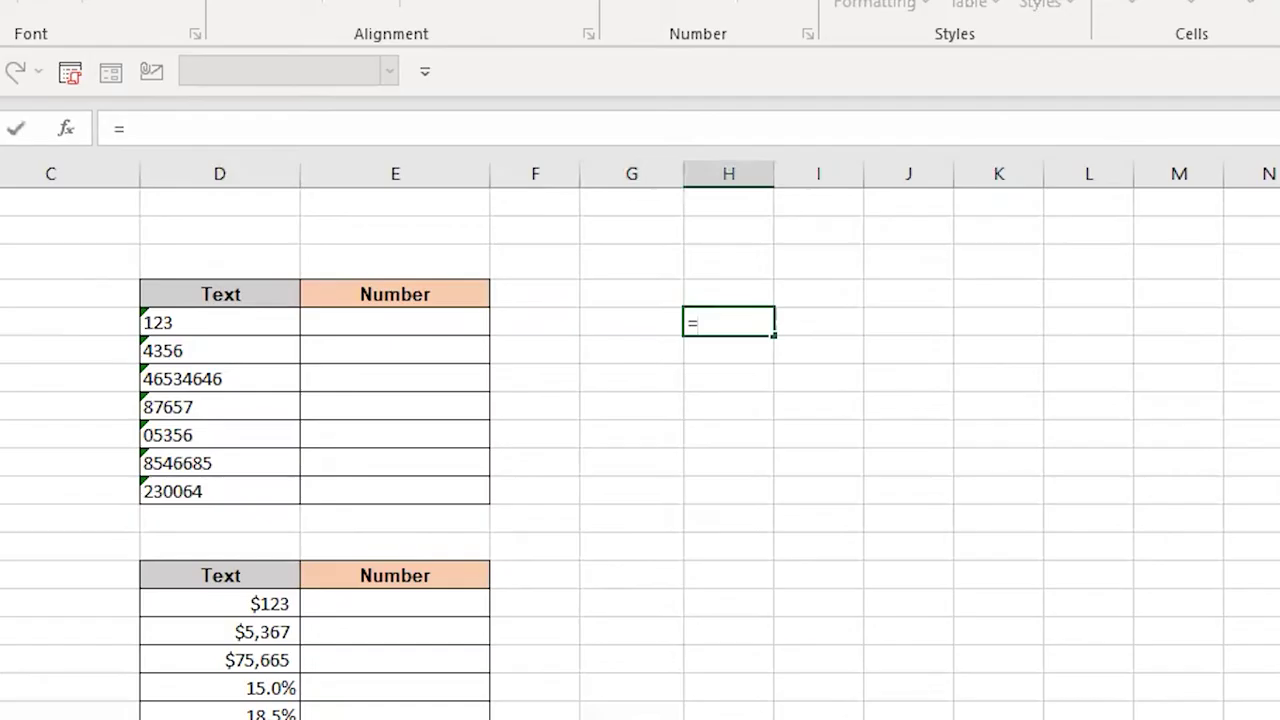
key("Tab")
key("Left")
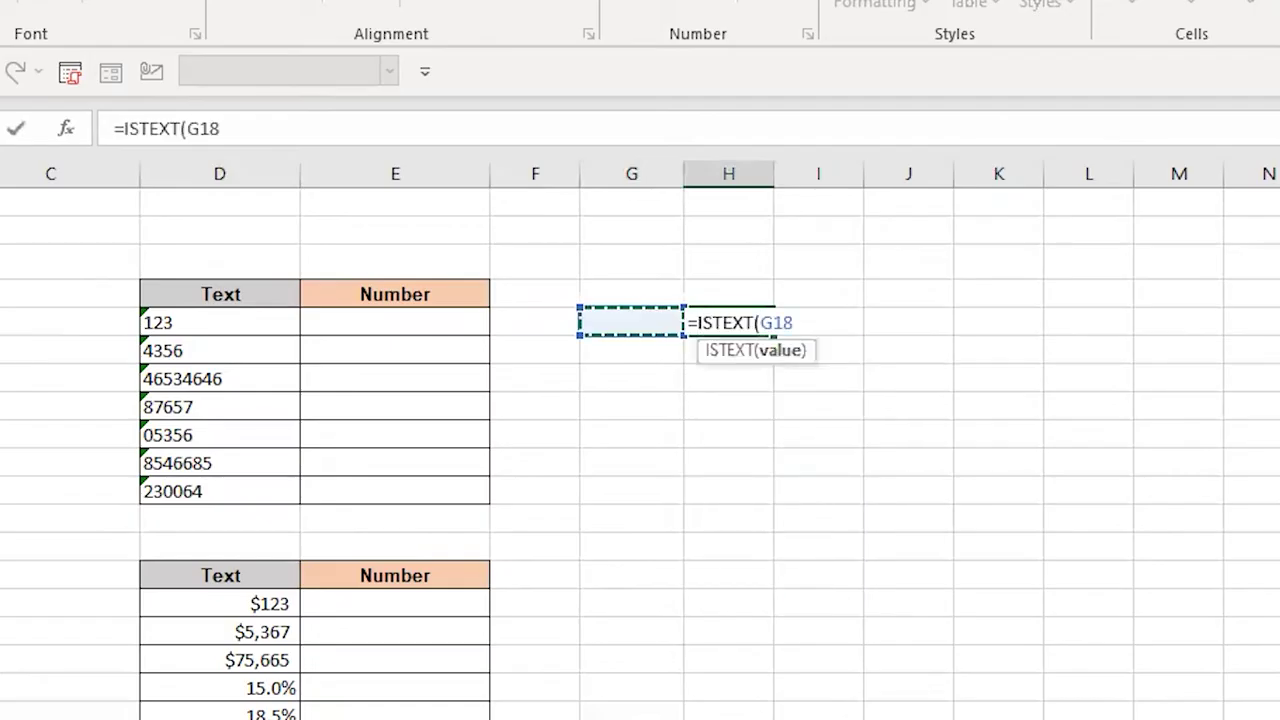
key("Left")
key("Left")
key("Left")
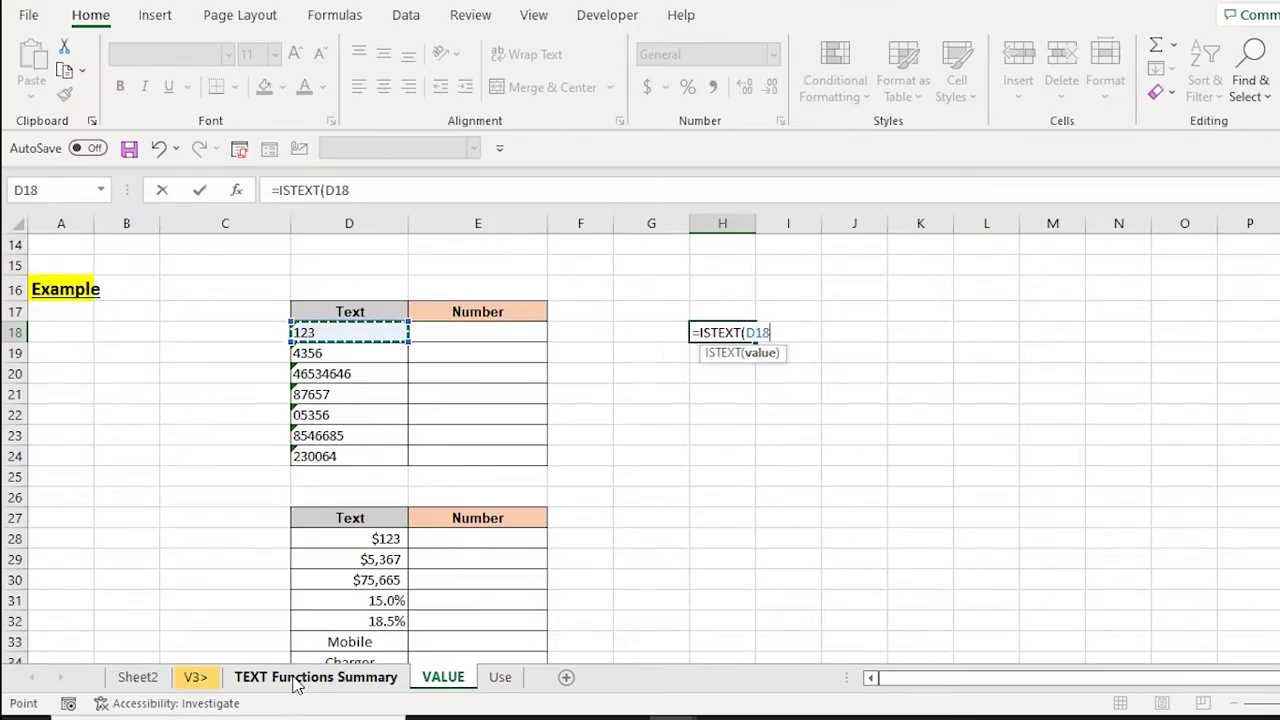
type(")")
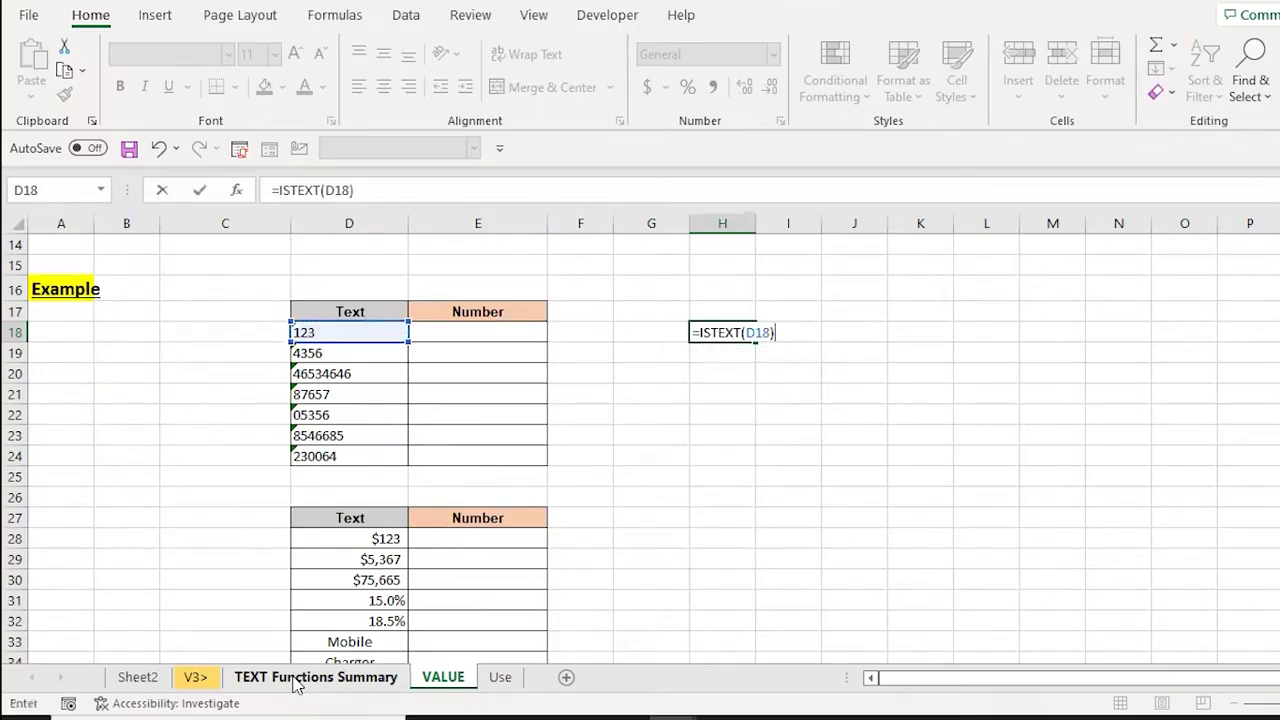
key("ctrl+Return")
Copy the ISTEXT formula from H18 down through H24.
key("ctrl+c")
key("shift+Down")
key("shift+Down")
key("shift+Down")
key("shift+Down")
key("shift+Down")
key("shift+Down")
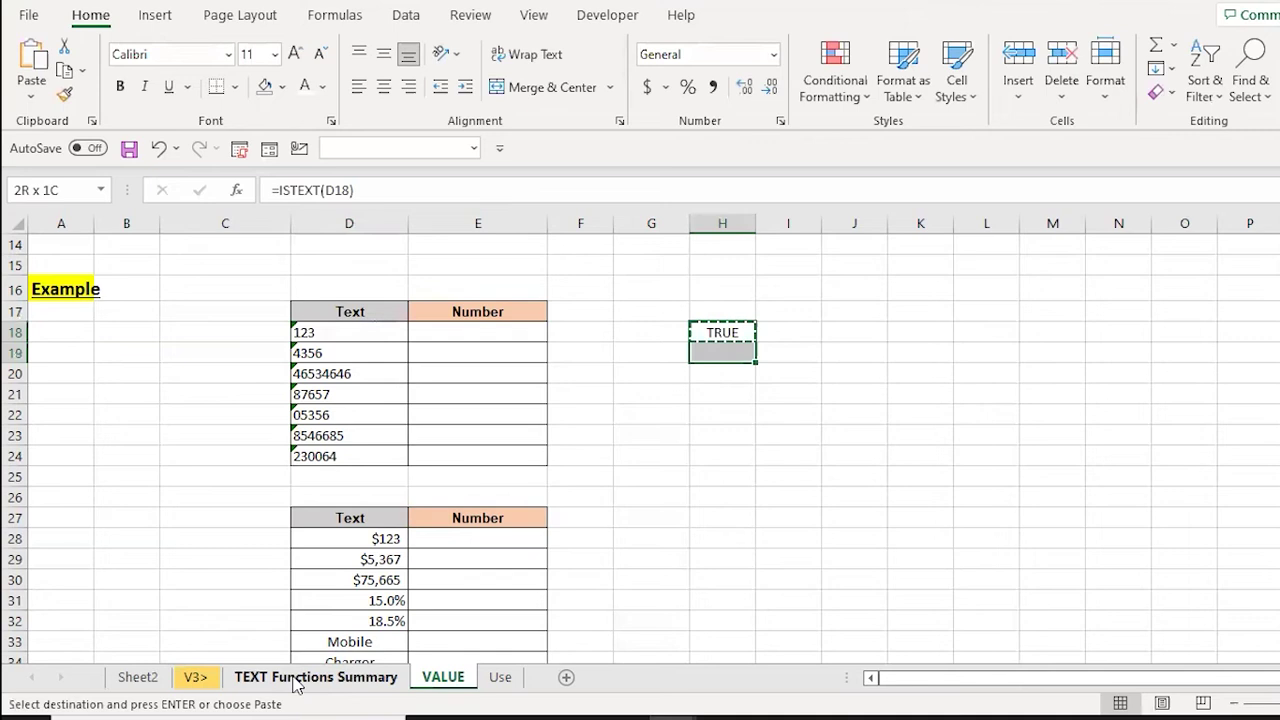
key("Return")
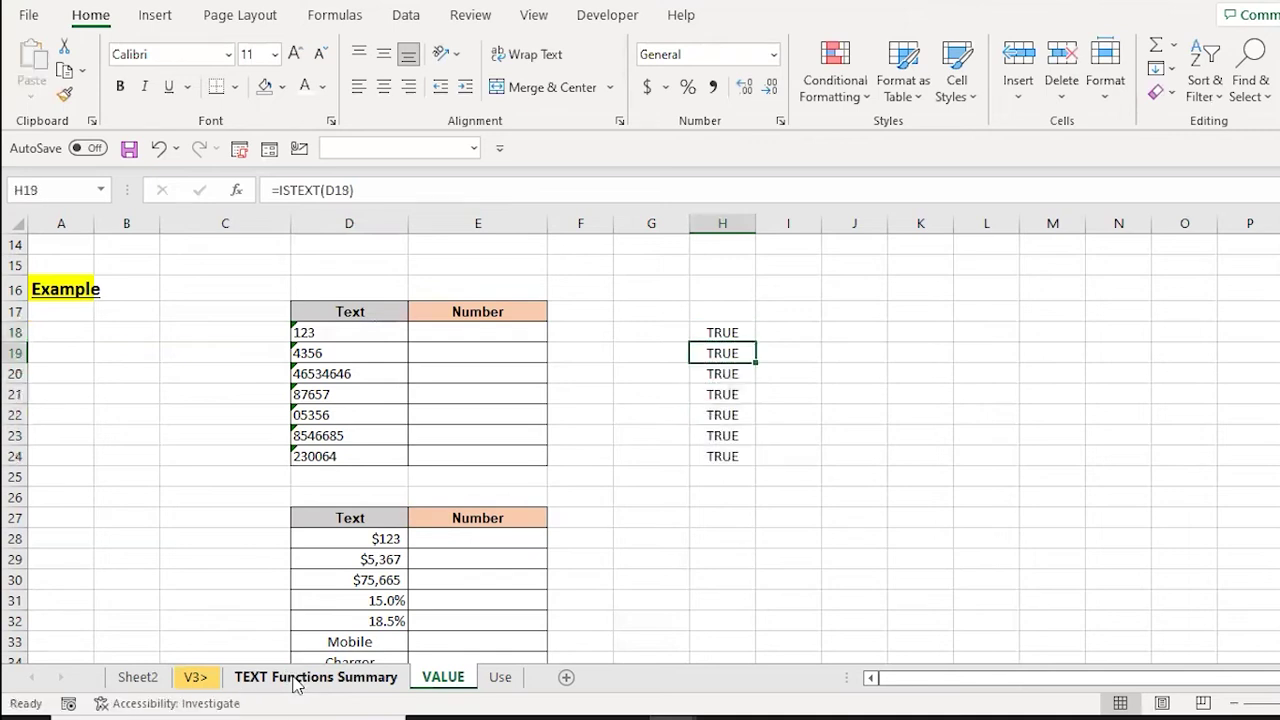
Enter the formula =VALUE(D18) in cell E18 to convert the first text value to a number.
key("Up")
key("Left")
key("Left")
key("Left")
key("Left")
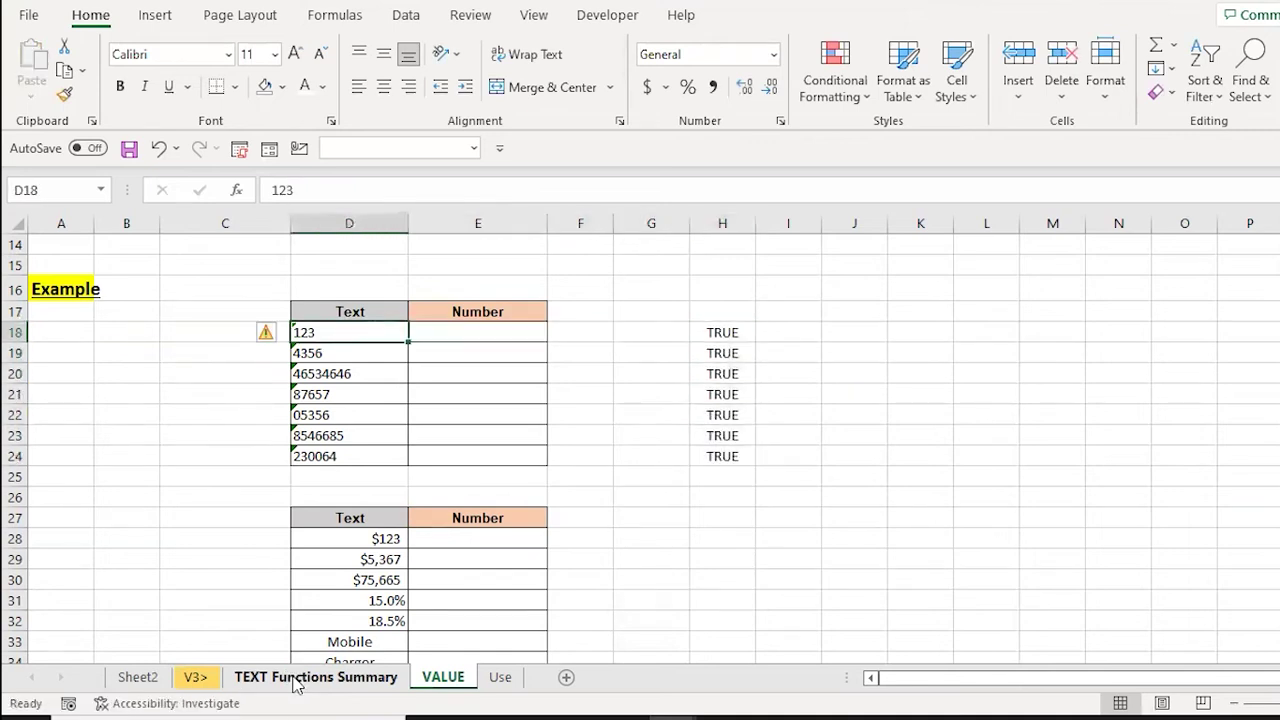
key("ctrl+shift+Down")
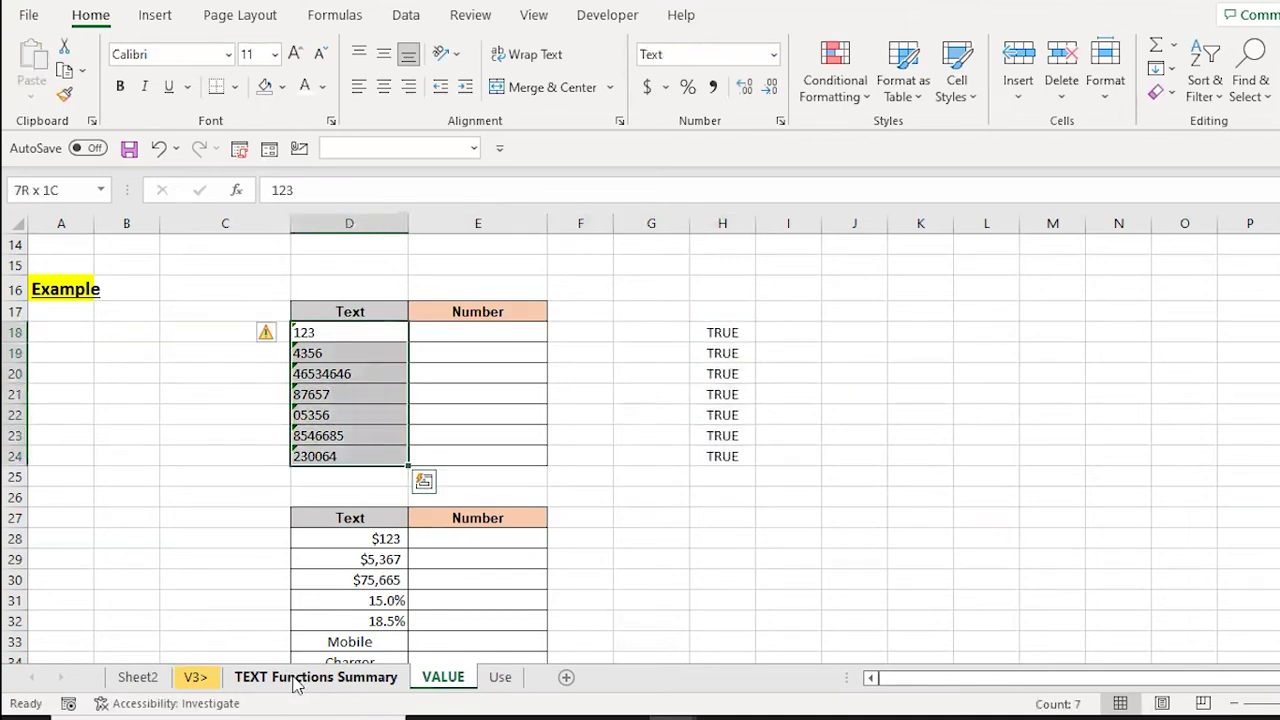
key("Right")
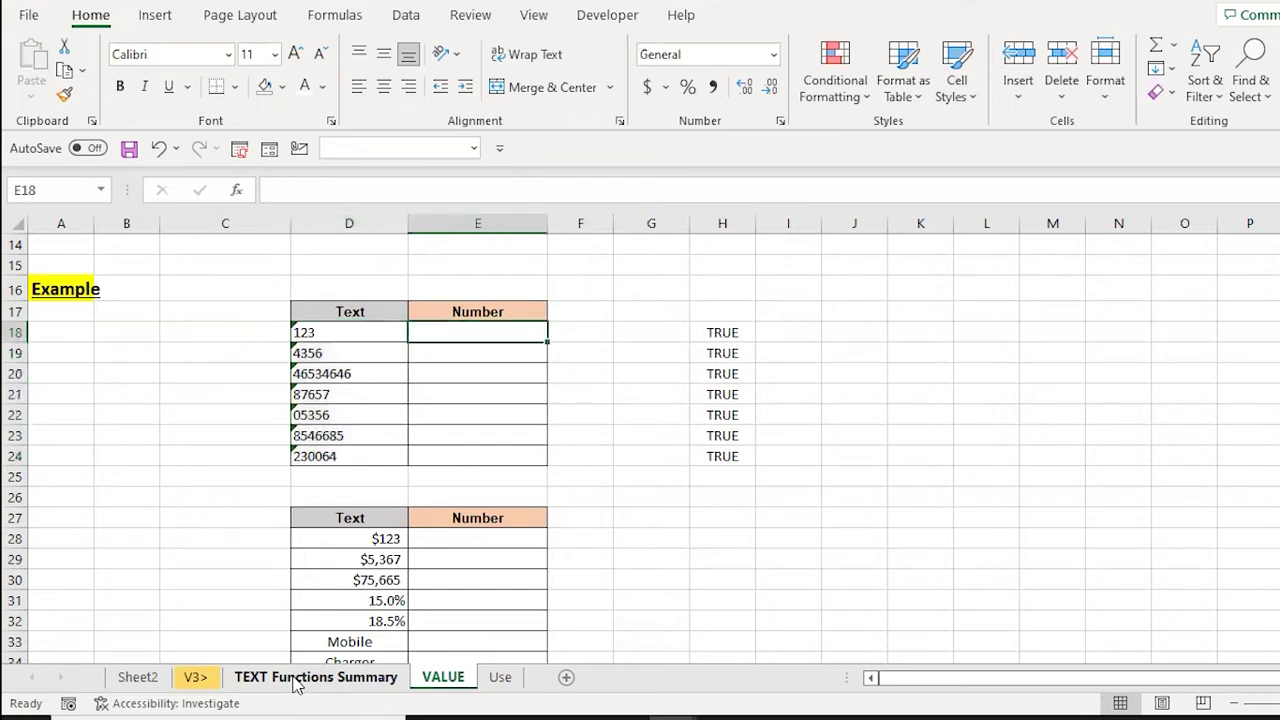
type("=val")
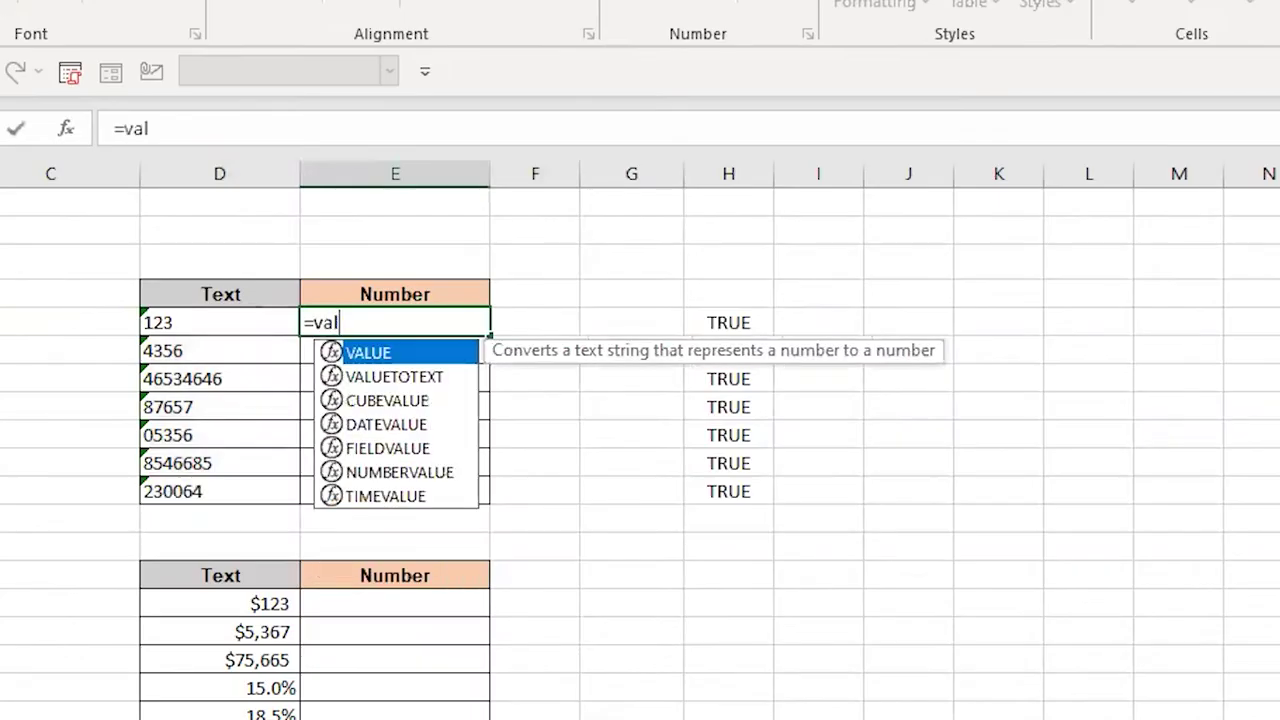
key("Tab")
key("Left")
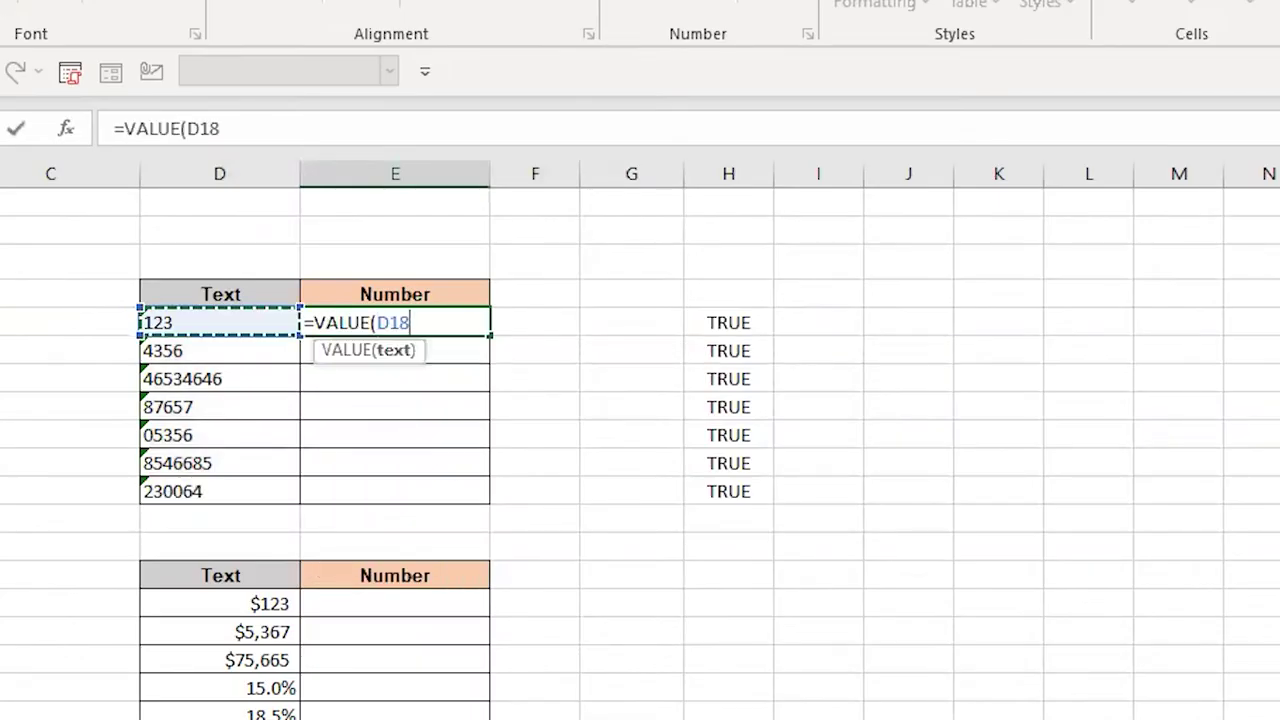
type(")")
key("ctrl+Return")
Copy the VALUE formula from E18 down through E24 in the Number column.
key("ctrl+c")
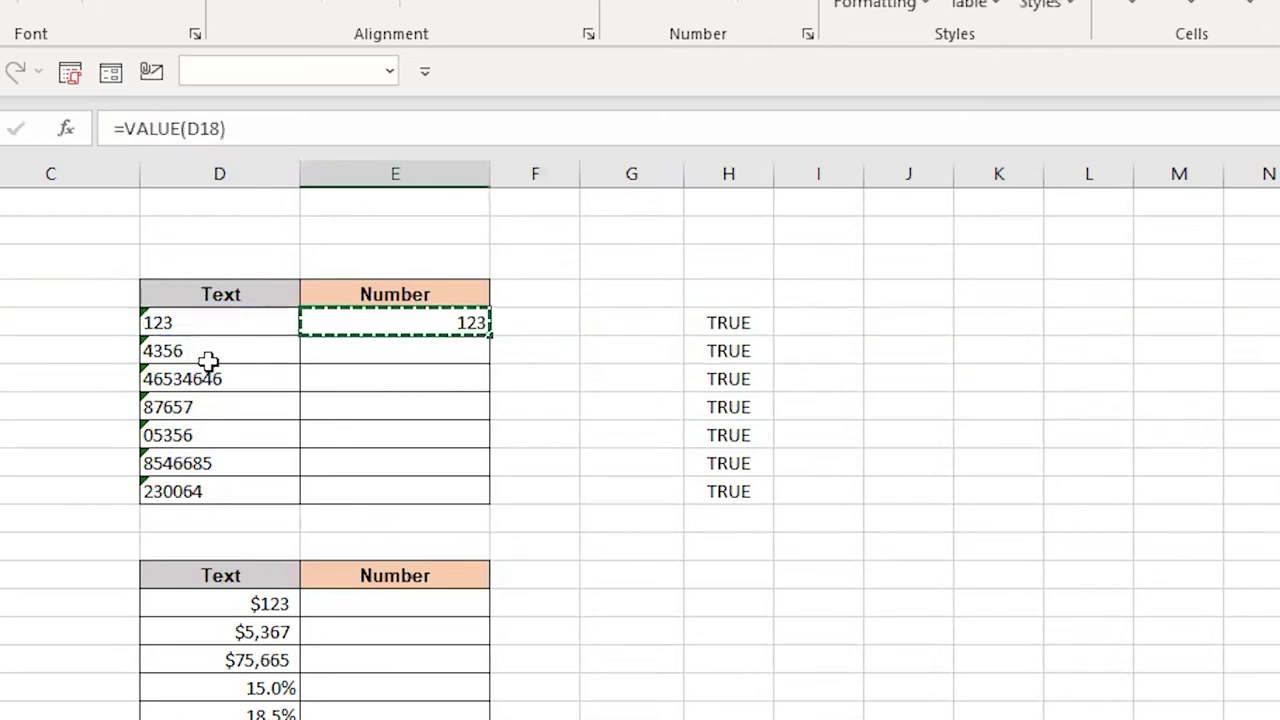
key("shift+Down")
key("shift+Down")
key("shift+Down")
key("shift+Down")
key("shift+Down")
key("shift+Down")
key("ctrl+v")
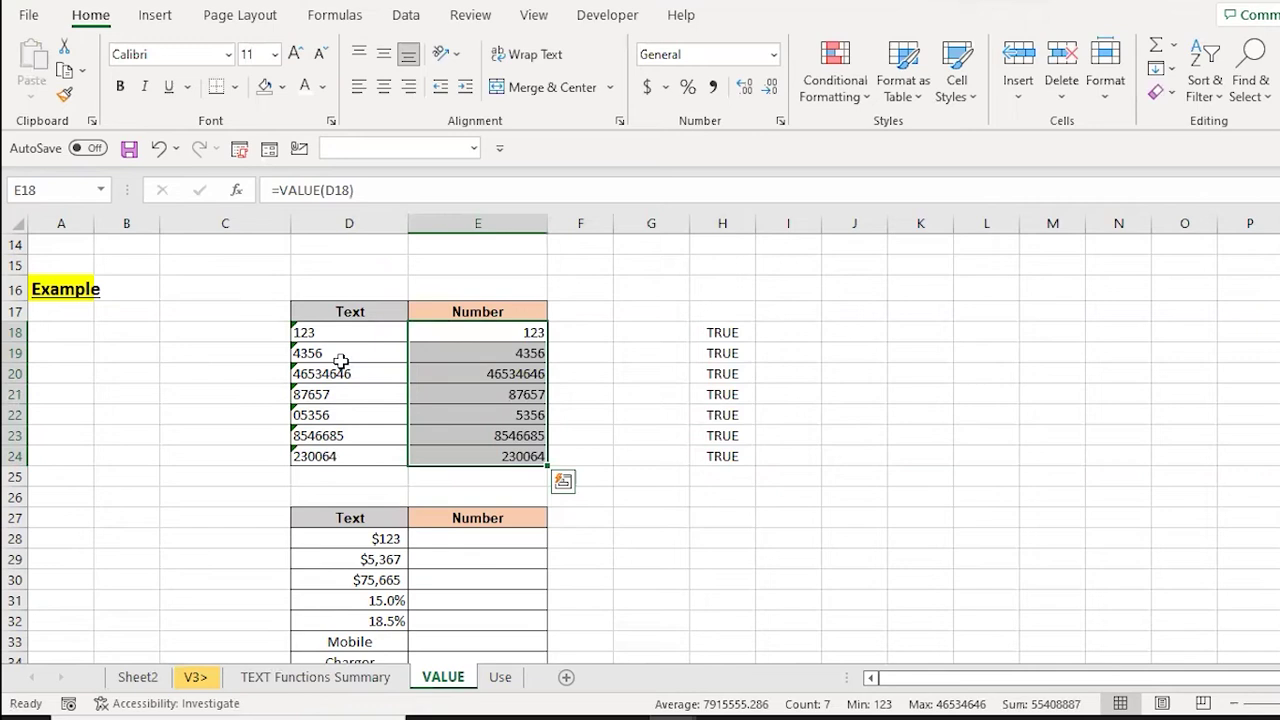
Enter the formula =ISNUMBER(E18) in cell G18 to check whether the first converted value is numeric.
key("Right")
key("Right")
key("Left")
key("Left")
key("ctrl+shift+Down")
key("Right")
key("Right")
type("=")
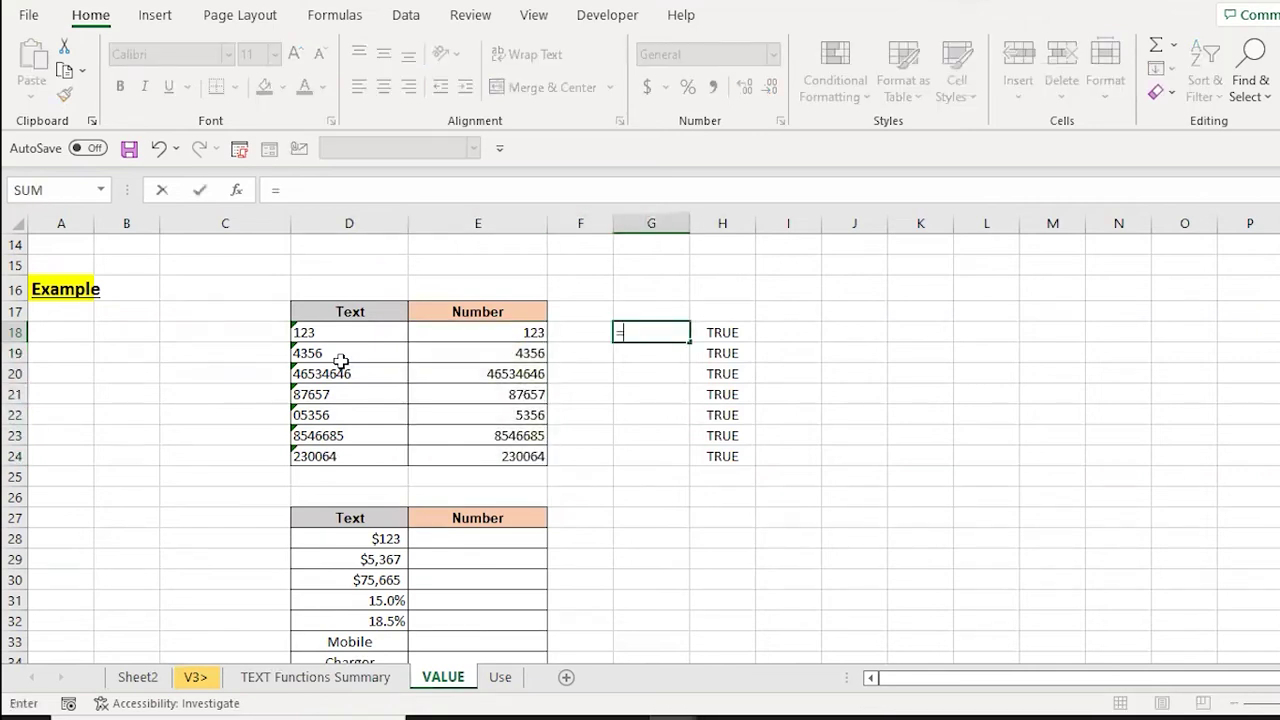
type("i")
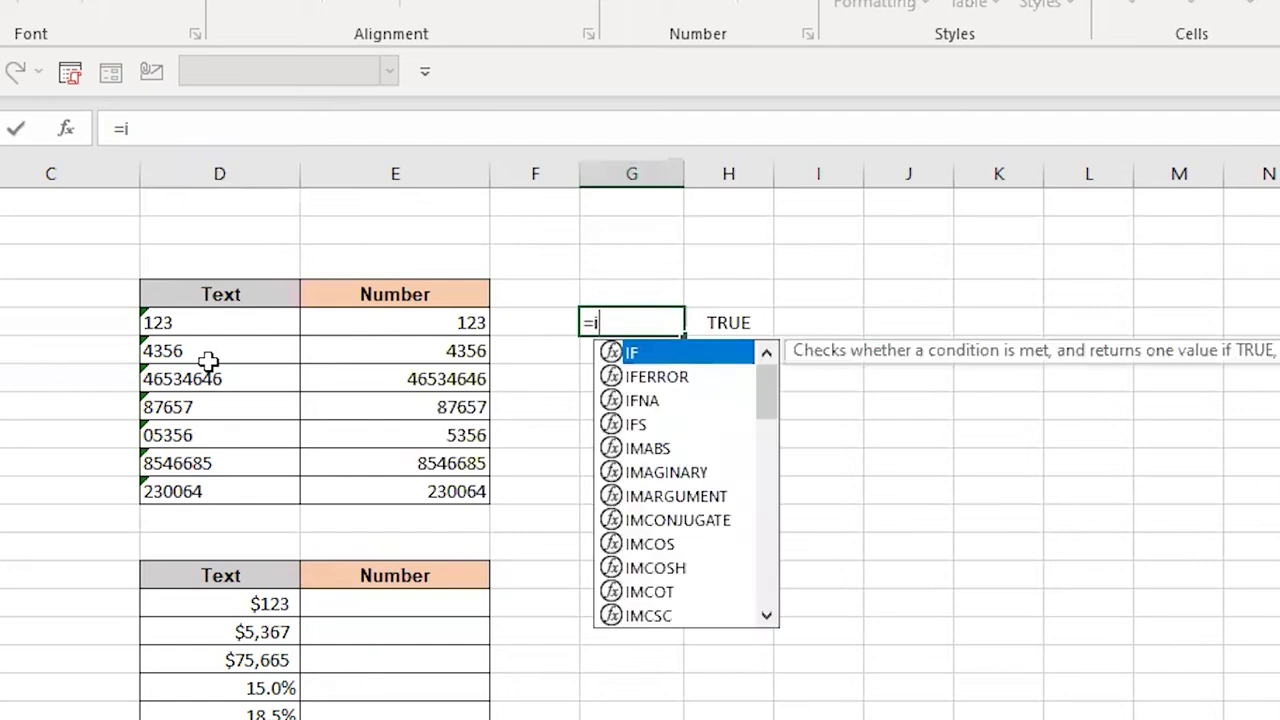
type("snumber(")
key("Left")
key("Left")
type(")")
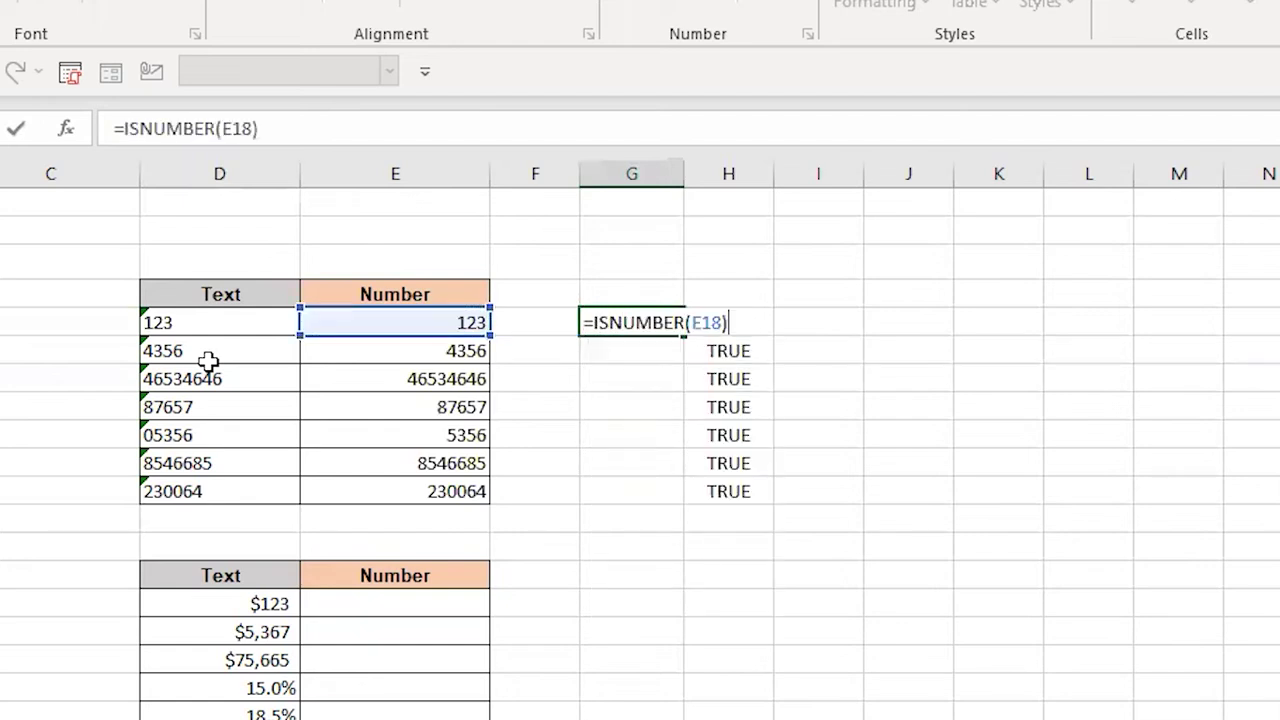
key("ctrl+Return")
Copy the ISNUMBER formula from G18 down through G24.
key("ctrl+c")
key("shift+Down")
key("shift+Down")
key("shift+Down")
key("shift+Down")
key("shift+Down")
key("shift+Down")
key("ctrl+v")
key("Escape")
Select the converted numbers in E18:E24 to review them.
key("Left")
key("Left")
key("ctrl+shift+Down")
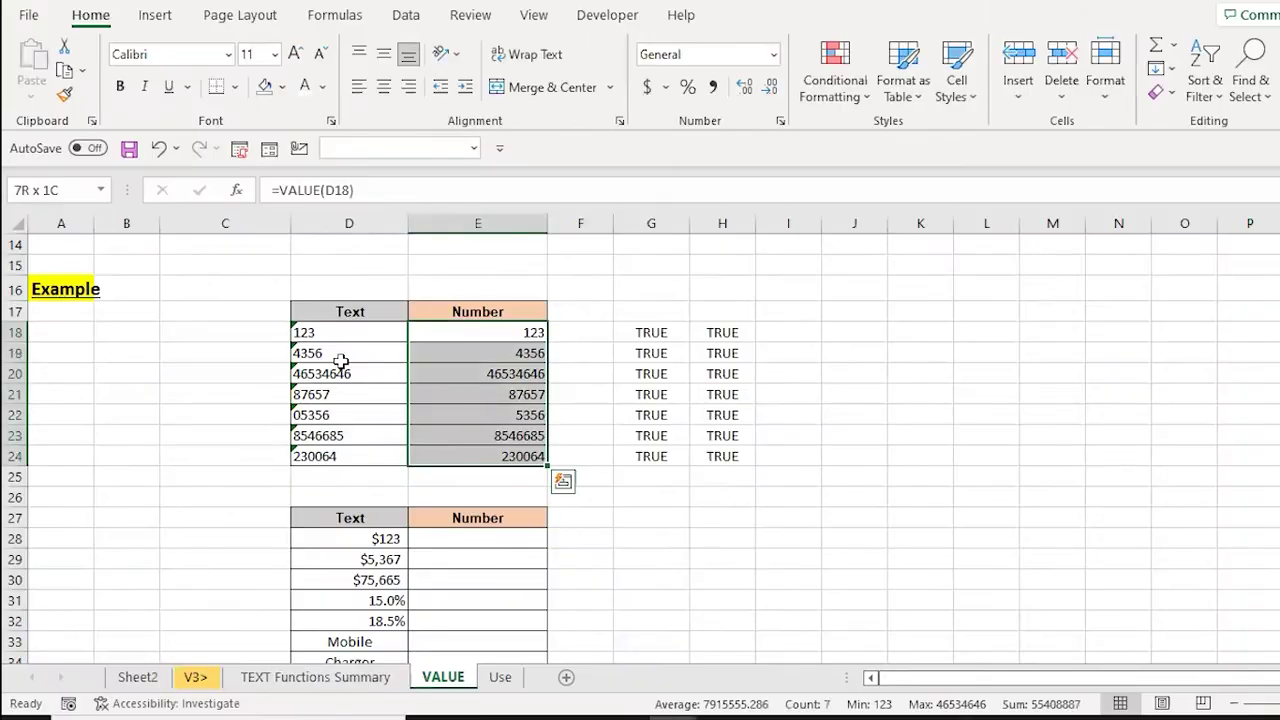
Review the currency, percentage and word entries in the Text column of the second table, D28:D34.
key("Right")
key("Right")
key("Left")
key("Left")
key("ctrl+Down")
key("Down")
key("Down")
key("Down")
key("Down")
key("Down")
key("Down")
key("Down")
key("Down")
key("Down")
key("Down")
key("Down")
key("Down")
key("Down")
key("Down")
key("Down")
key("Down")
key("Up")
key("ctrl+Up")
key("ctrl+Up")
key("ctrl+Down")
key("Down")
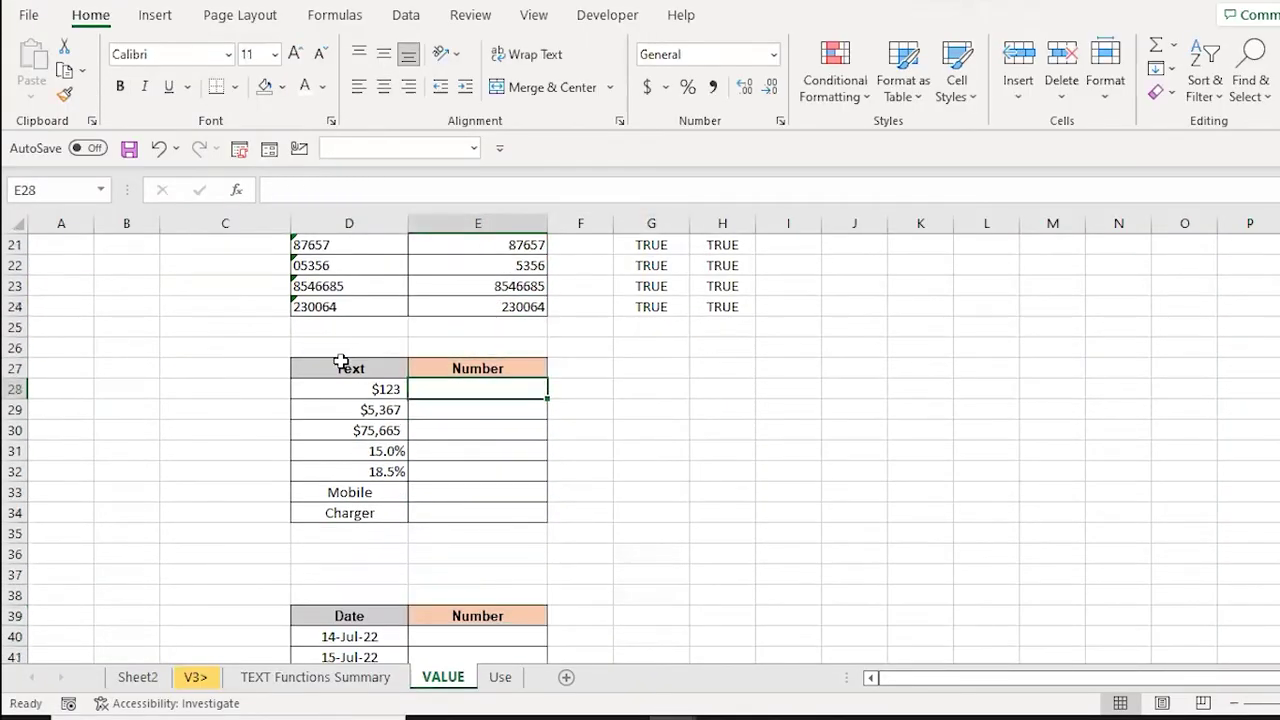
key("Left")
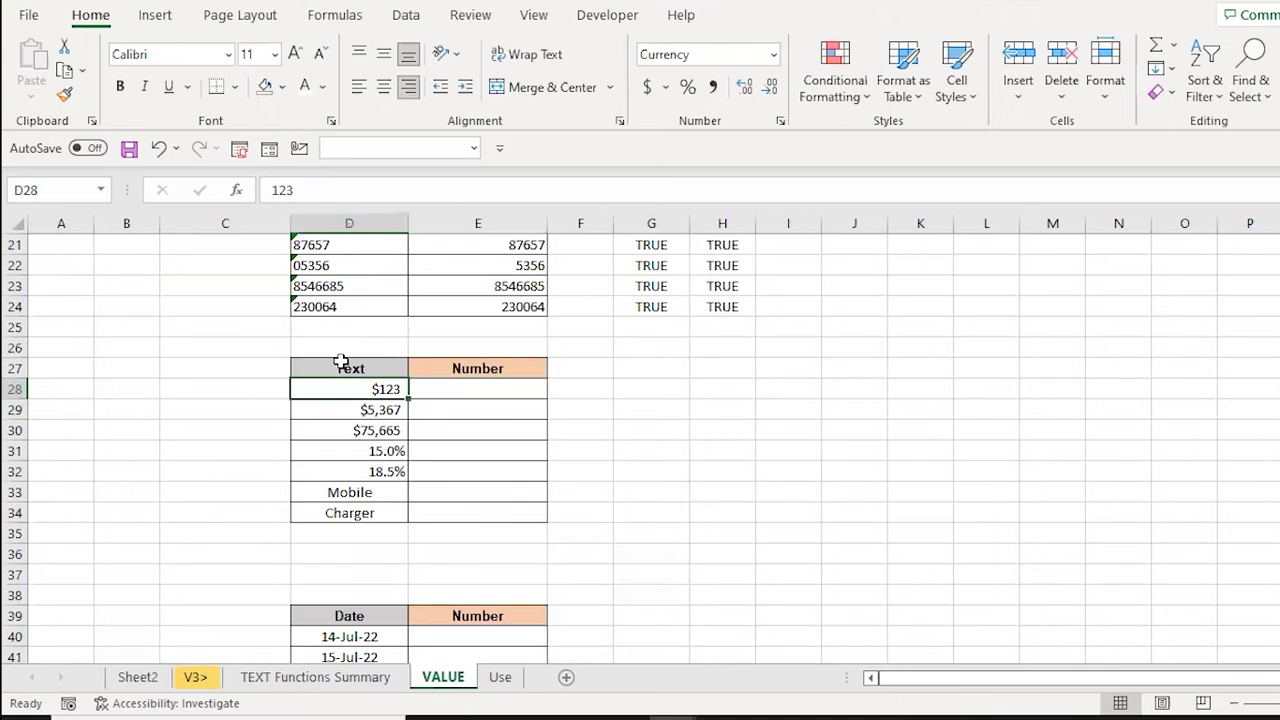
key("ctrl+shift+Down")
key("Down")
key("Up")
key("Down")
key("Down")
key("Down")
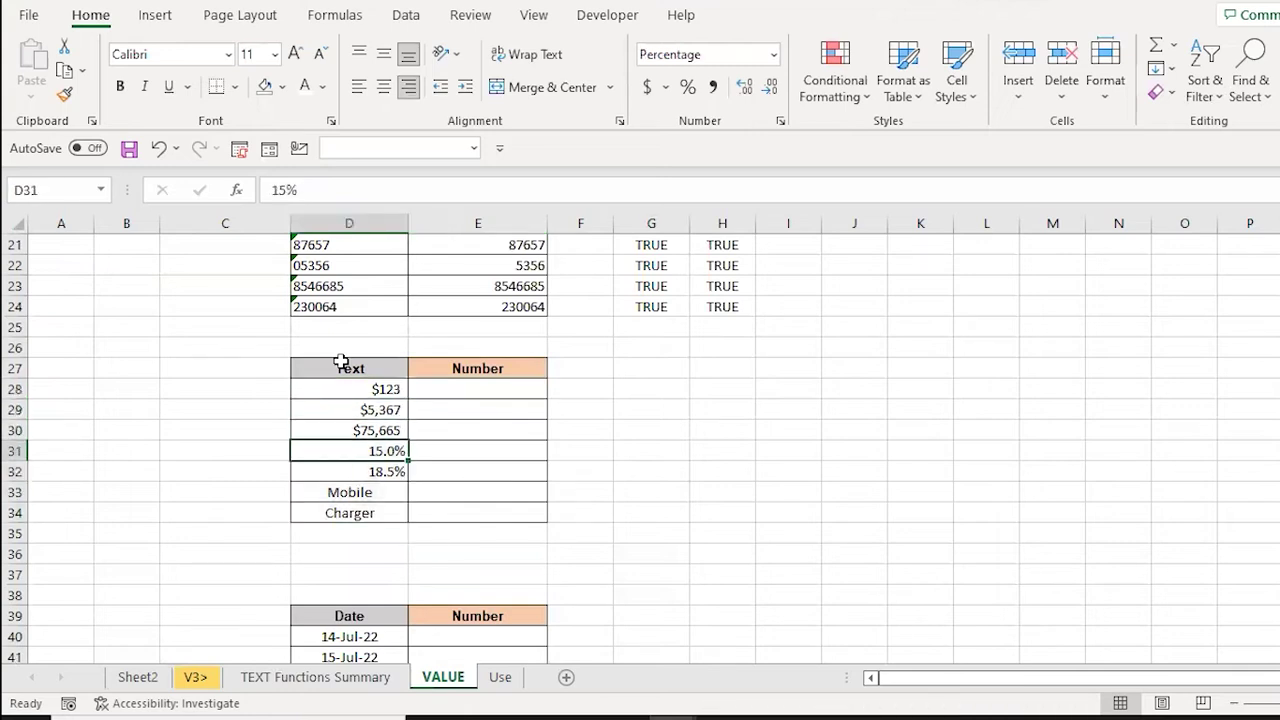
key("Down")
key("Down")
key("shift+Down")
key("Up")
key("Up")
key("Up")
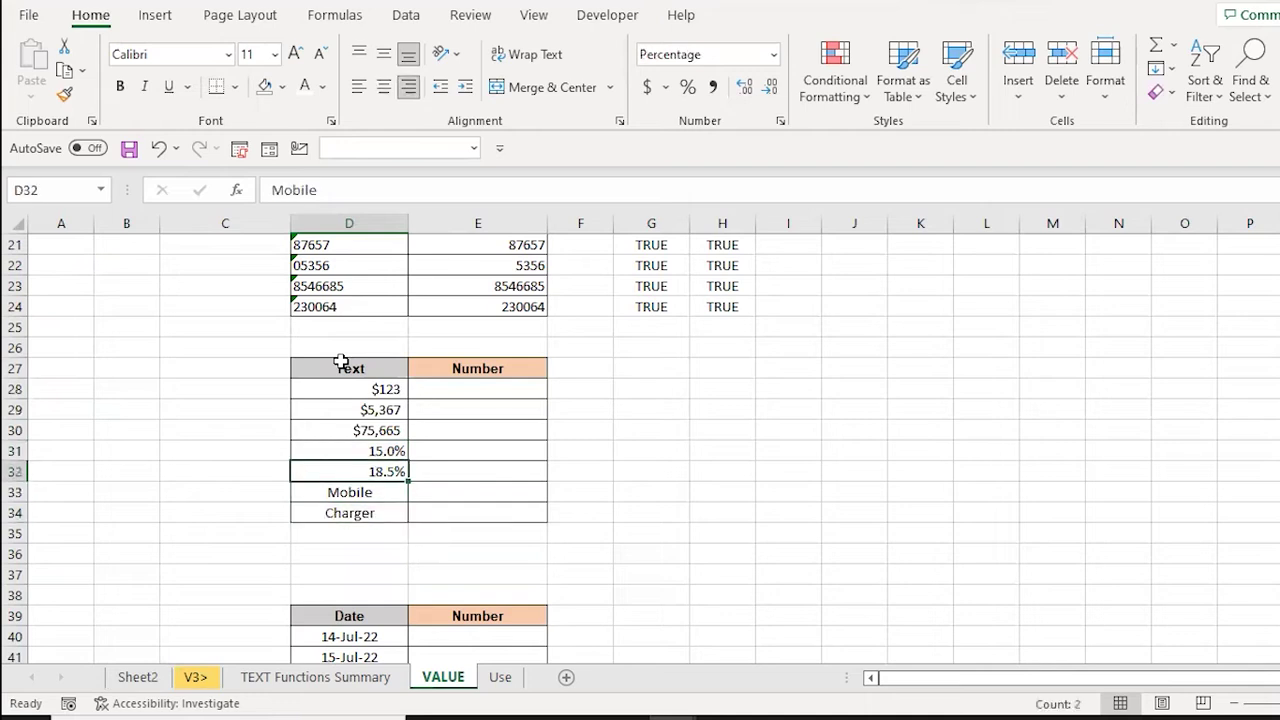
key("Up")
key("Up")
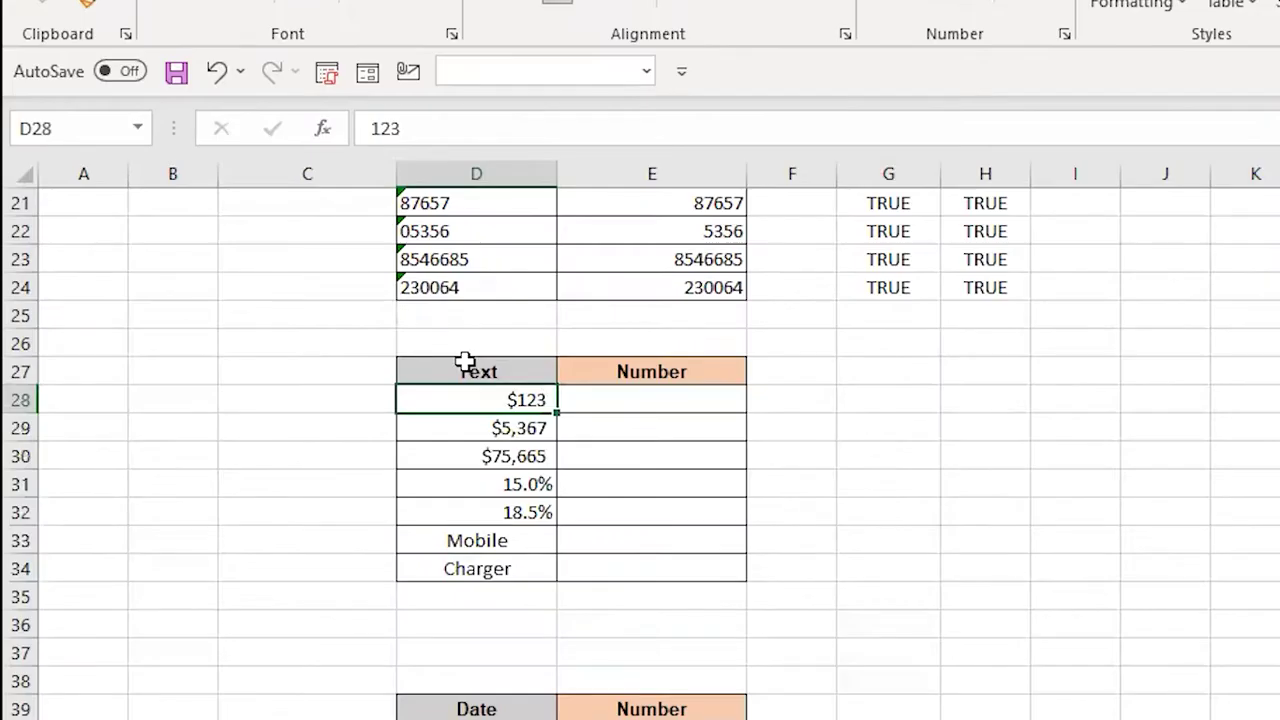
Enter the formula =VALUE(D28) in cell E28 to convert the first currency entry to a number.
key("Right")
type("=vl")
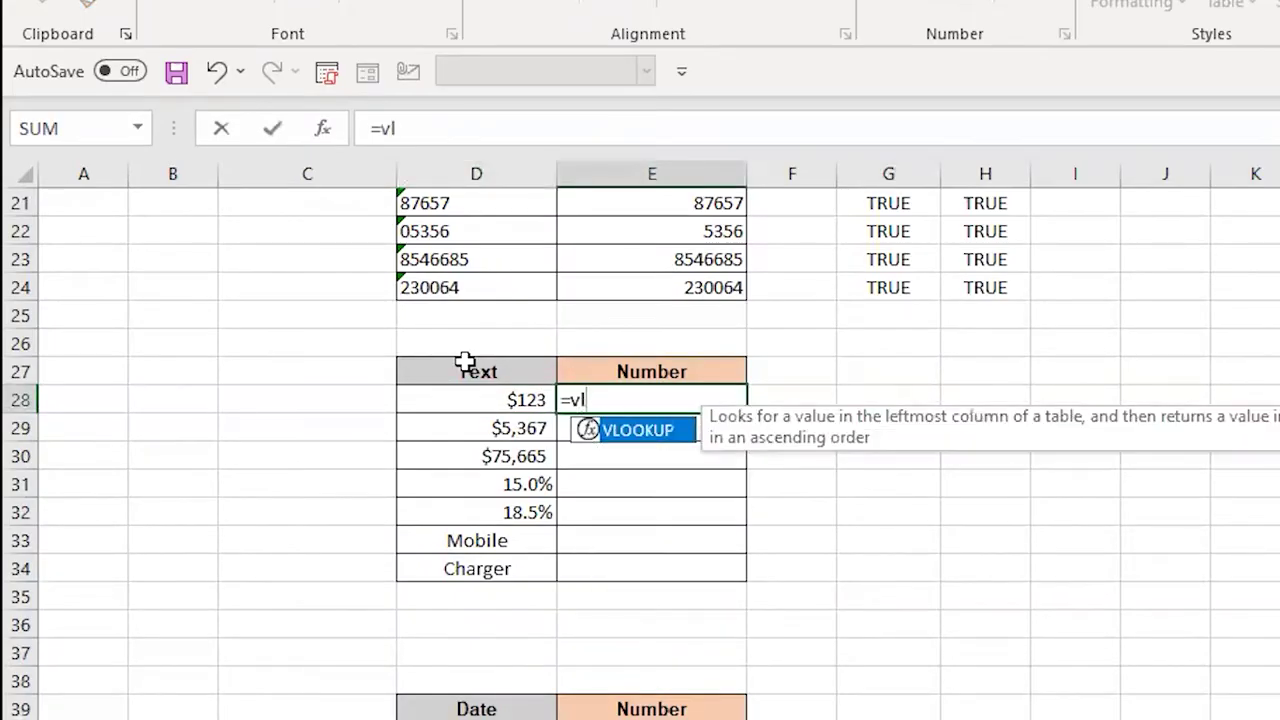
key("BackSpace")
type("a")
key("Tab")
key("Left")
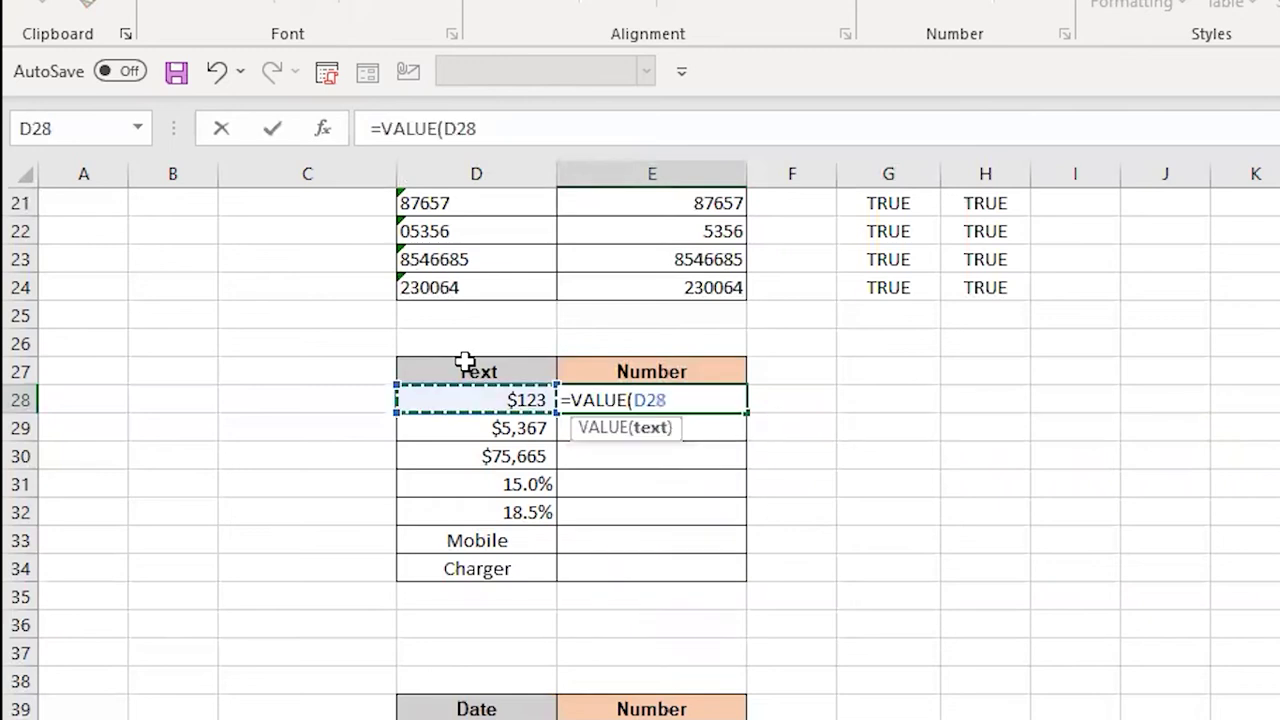
type(")")
key("Return")
key("Up")
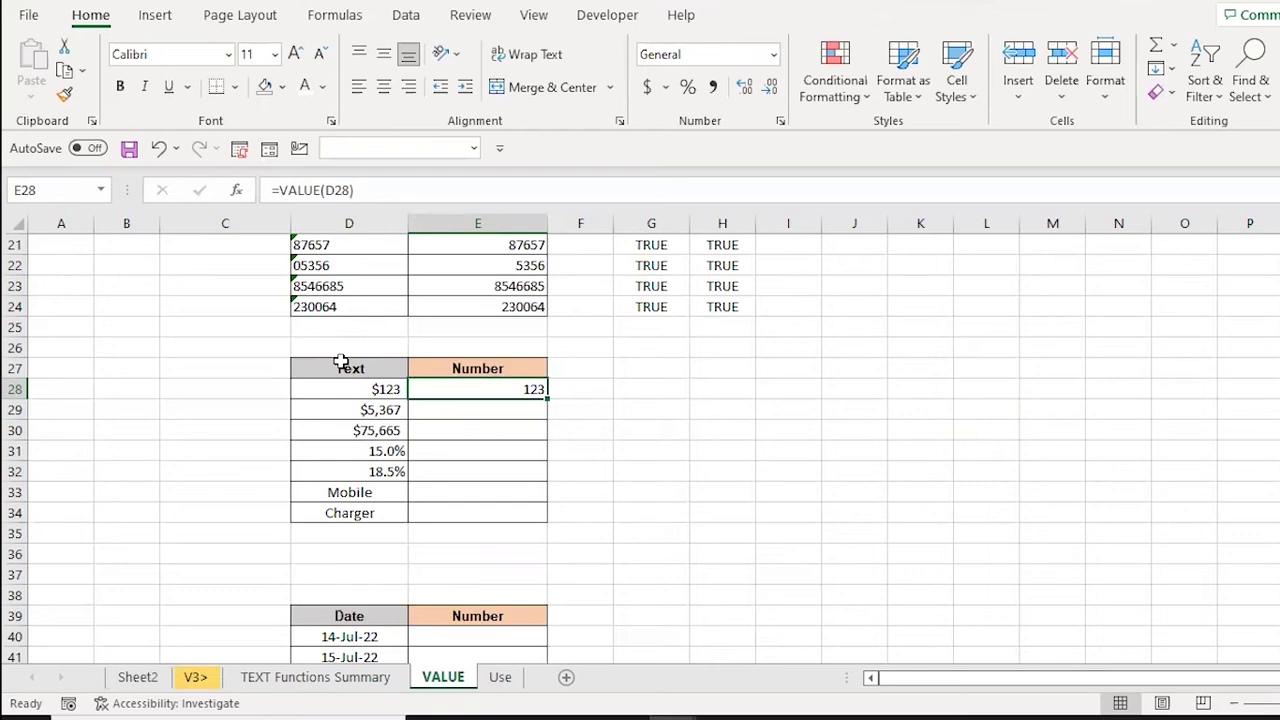
Copy the VALUE formula from E28 down through E34 in the second table's Number column.
key("ctrl+c")
key("Down")
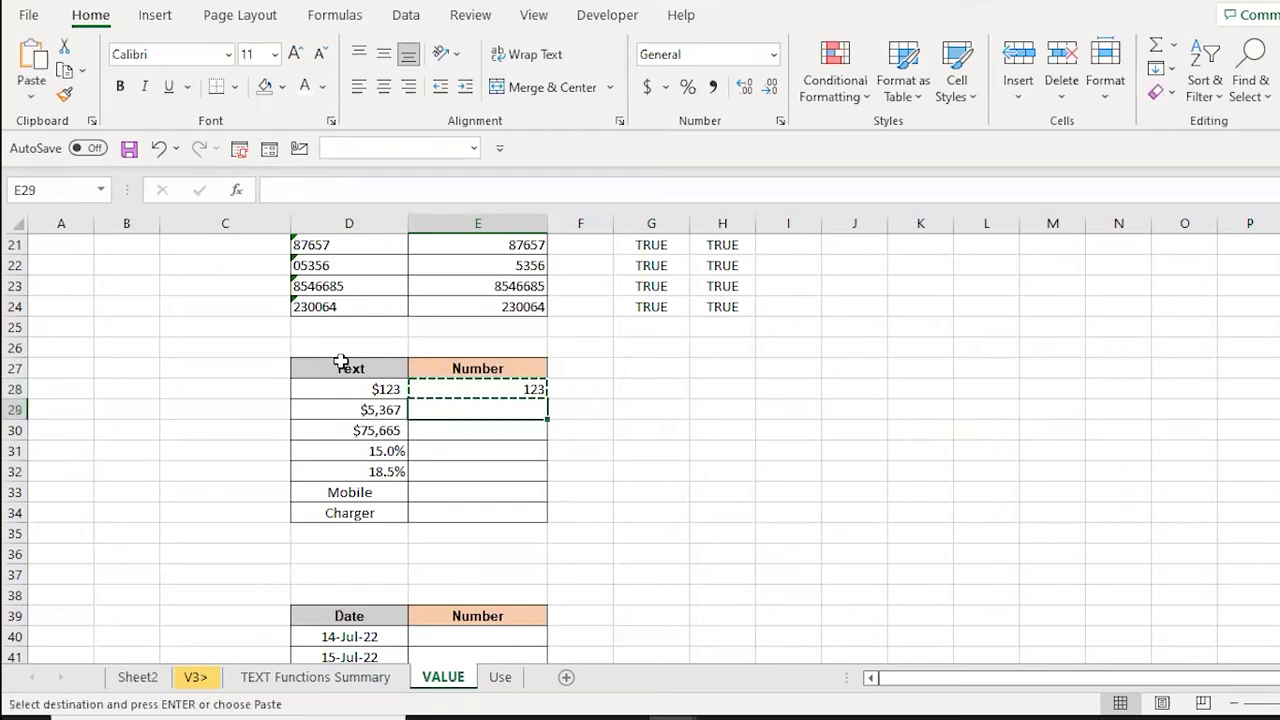
key("shift+Down")
key("shift+Down")
key("shift+Down")
key("shift+Down")
key("shift+Down")
key("Return")
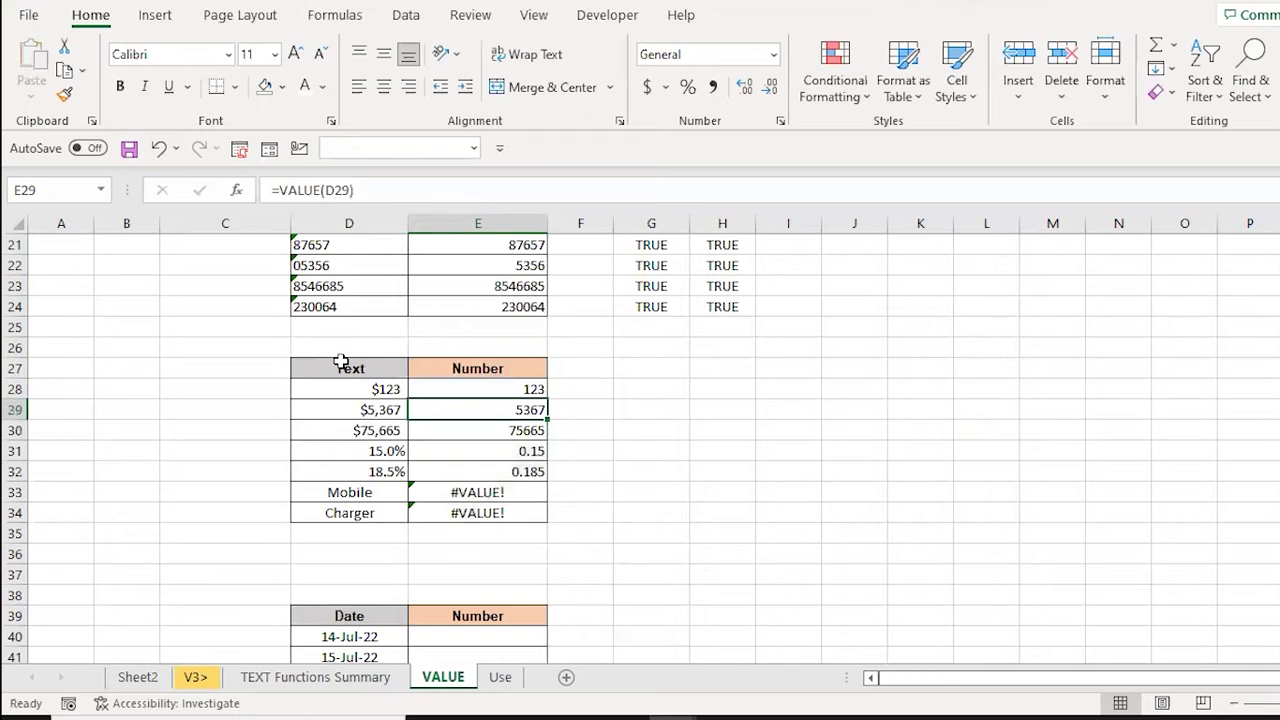
Compare the currency and percentage entries in D28:D32 with their converted values in column E.
key("Left")
key("Up")
key("shift+Down")
key("shift+Down")
key("Right")
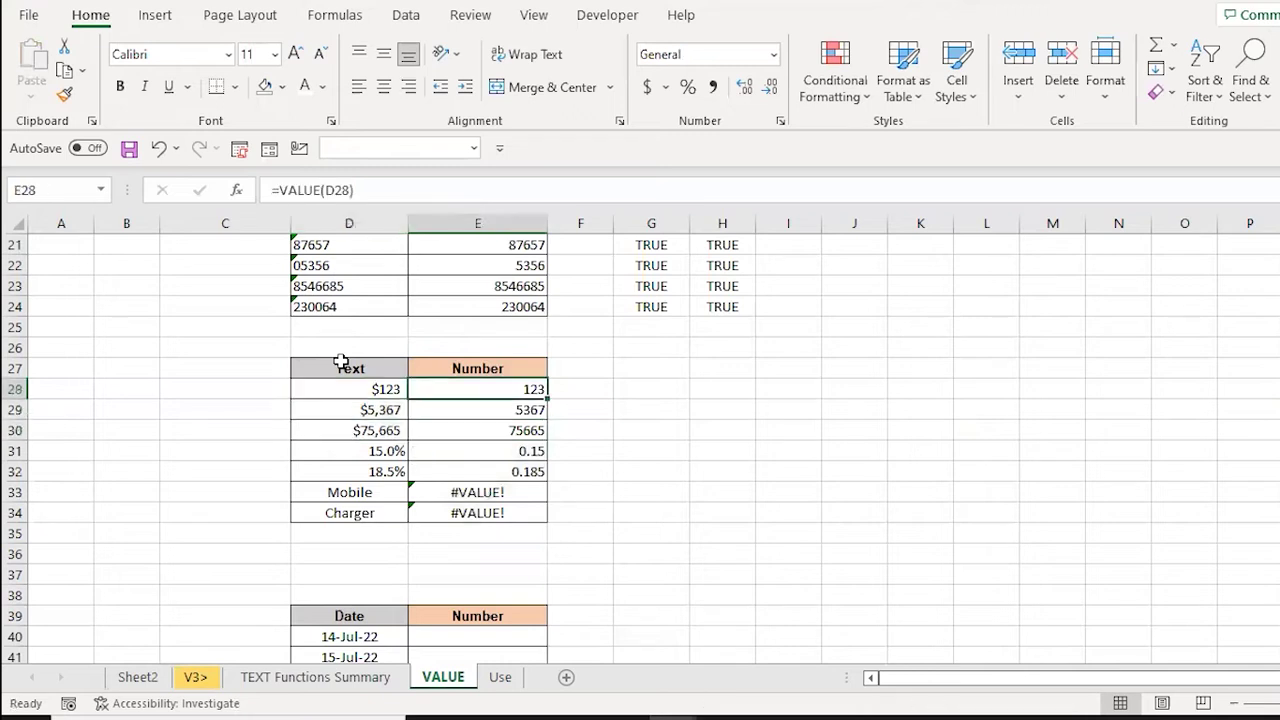
key("shift+Down")
key("shift+Down")
key("Down")
key("Down")
key("Down")
key("Left")
key("shift+Down")
key("Right")
key("shift+Down")
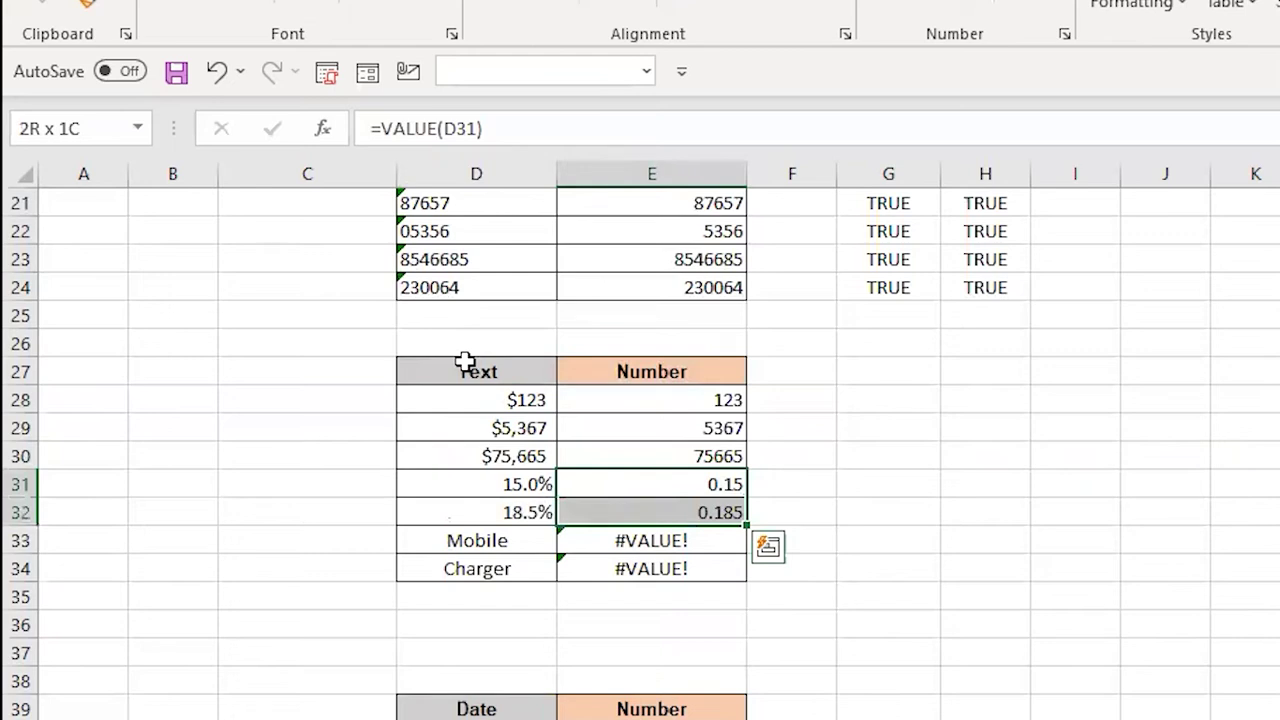
Try the percentage number format on the converted values in E31:E32 and undo it.
key("Down")
key("Up")
key("Up")
key("Down")
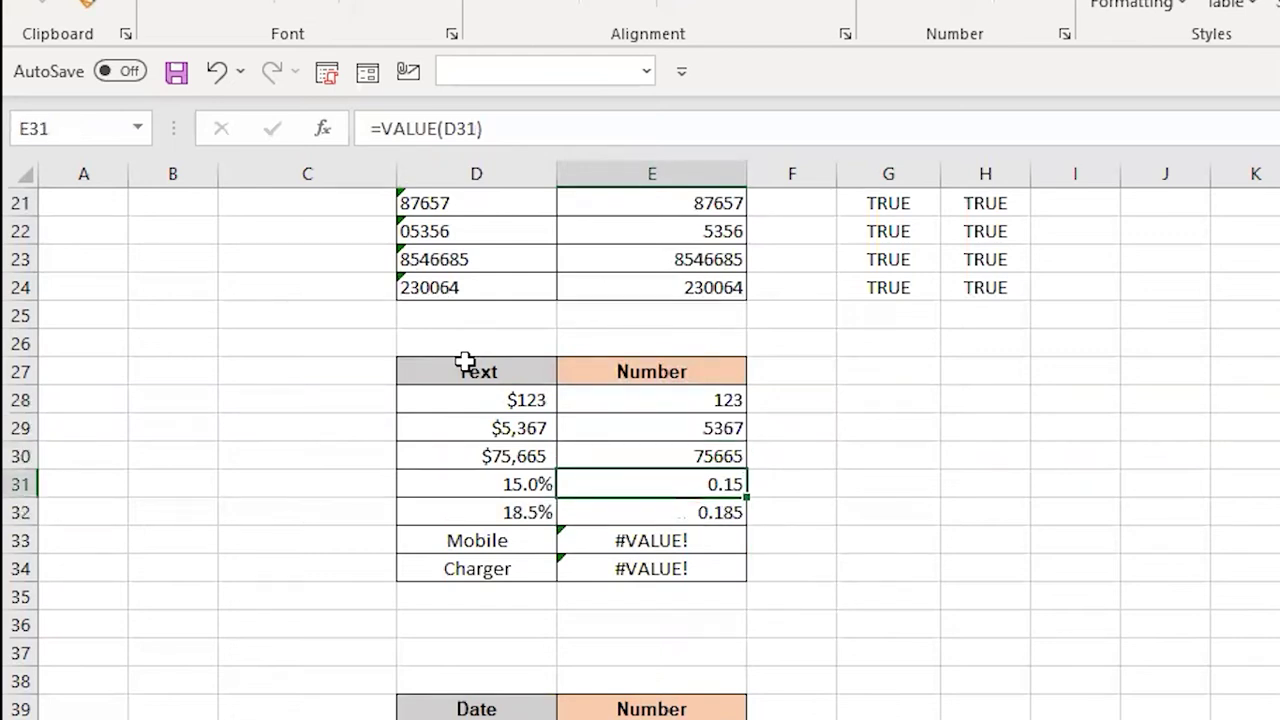
key("shift+Down")
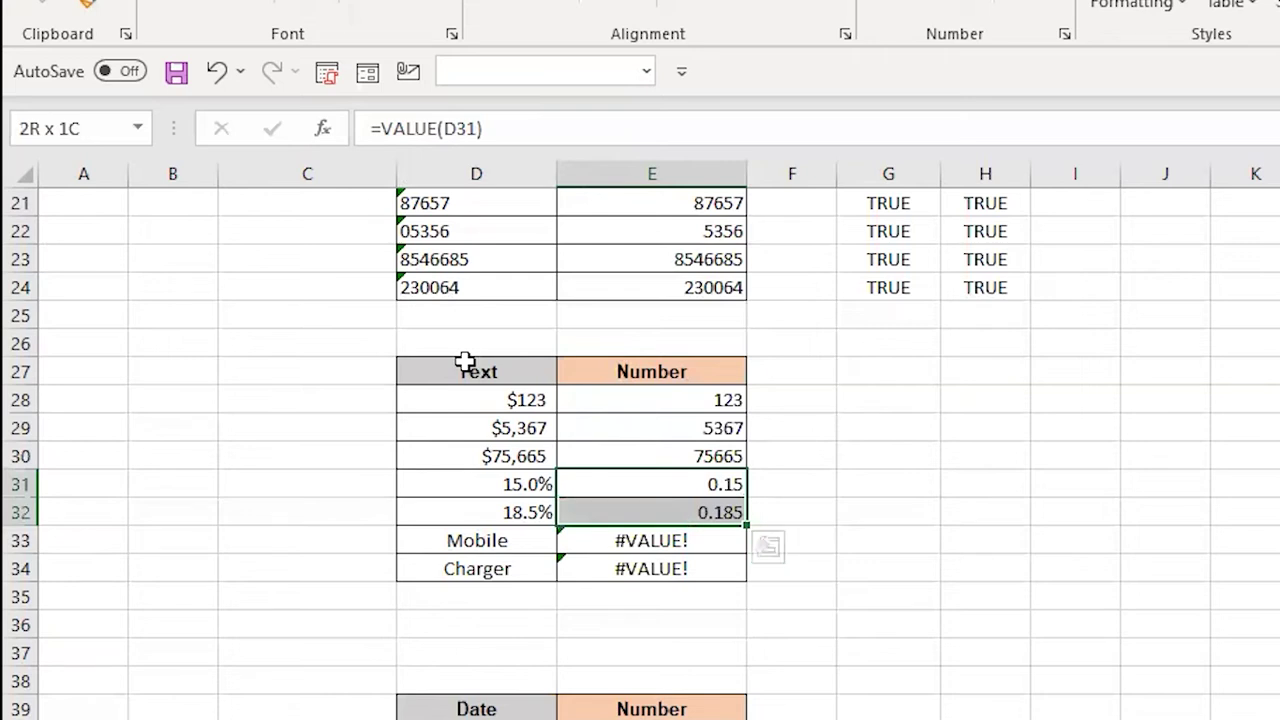
key("ctrl+shift+5")
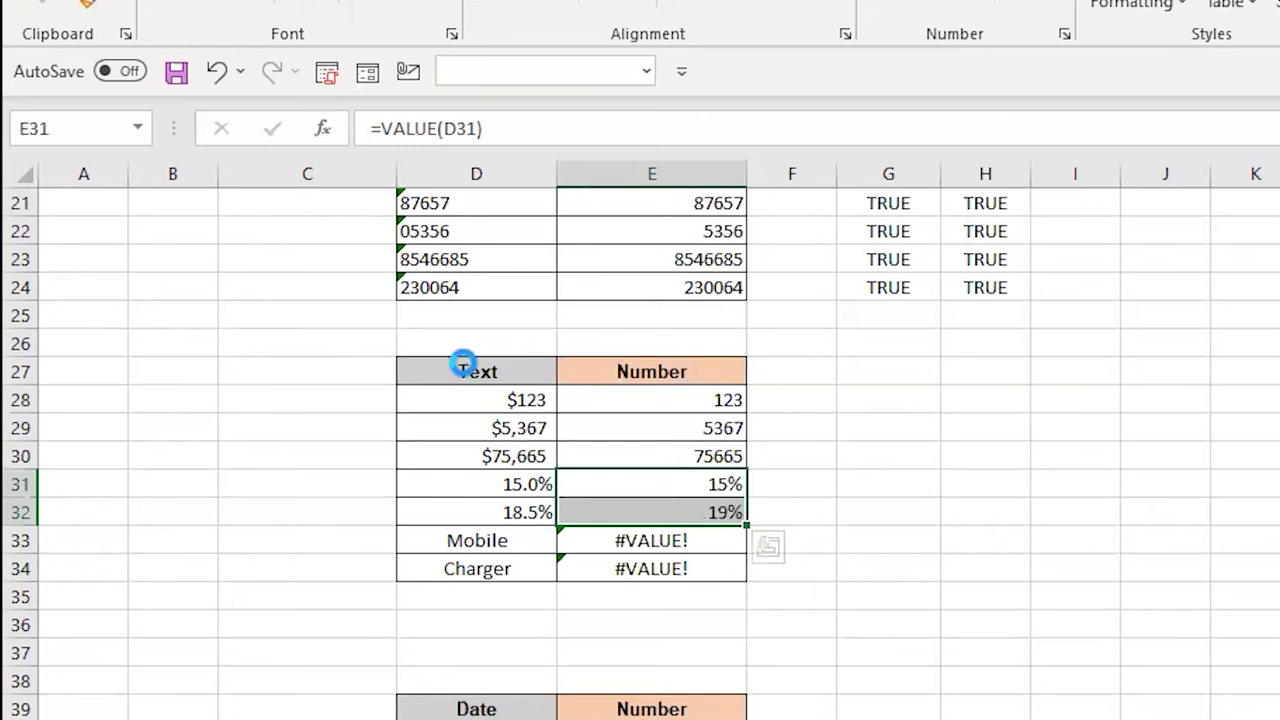
key("ctrl+z")
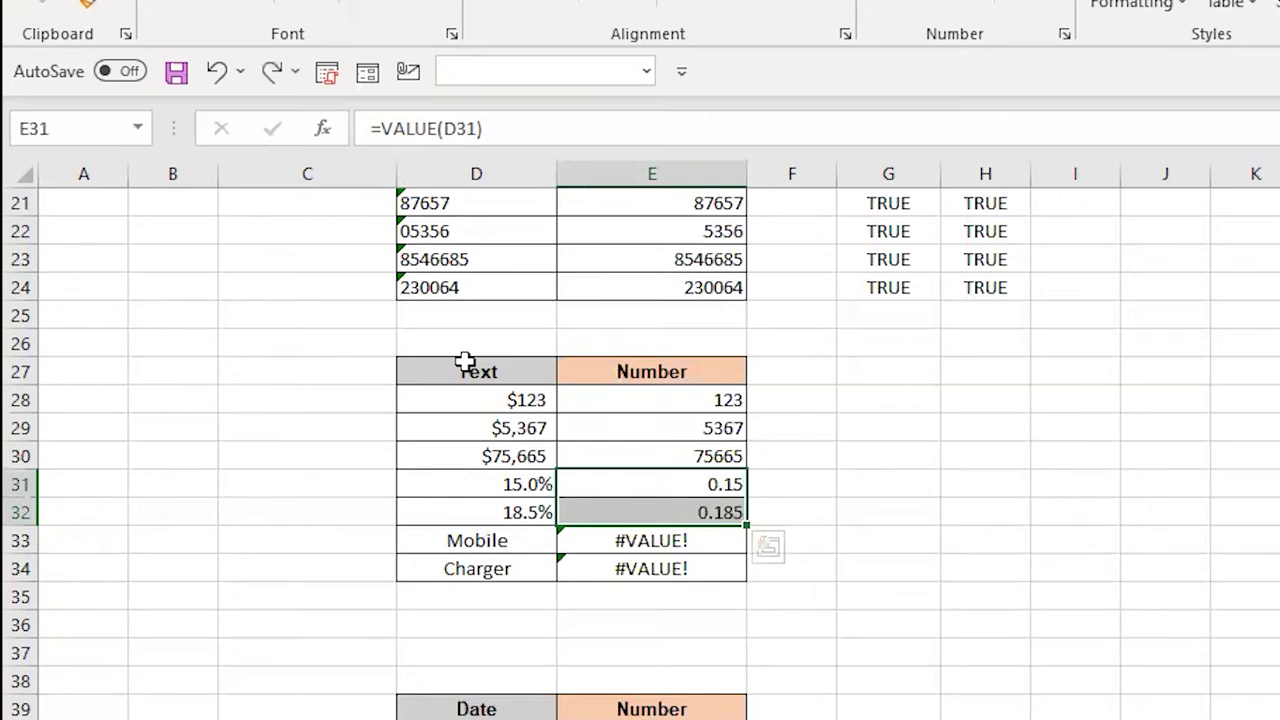
Examine the word entries Mobile and Charger in D33:D34 and their VALUE results in E33:E34.
key("Down")
key("Down")
key("Left")
key("shift+Down")
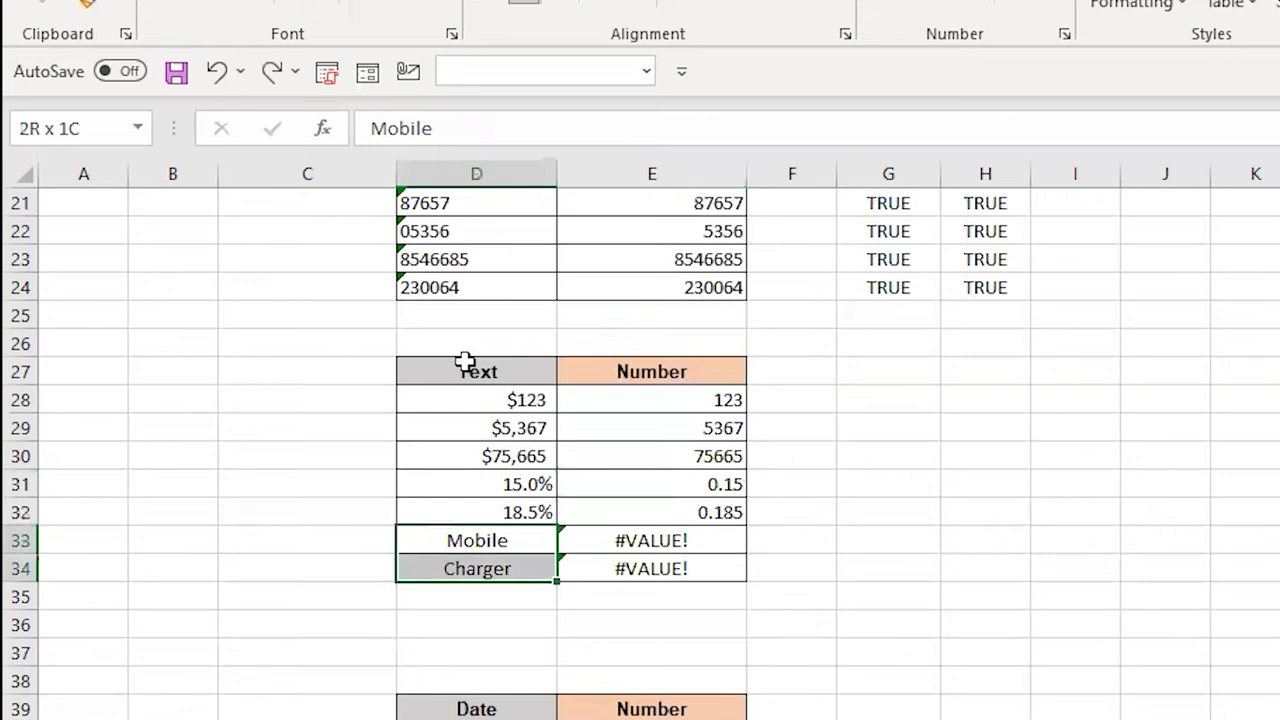
key("shift+Up")
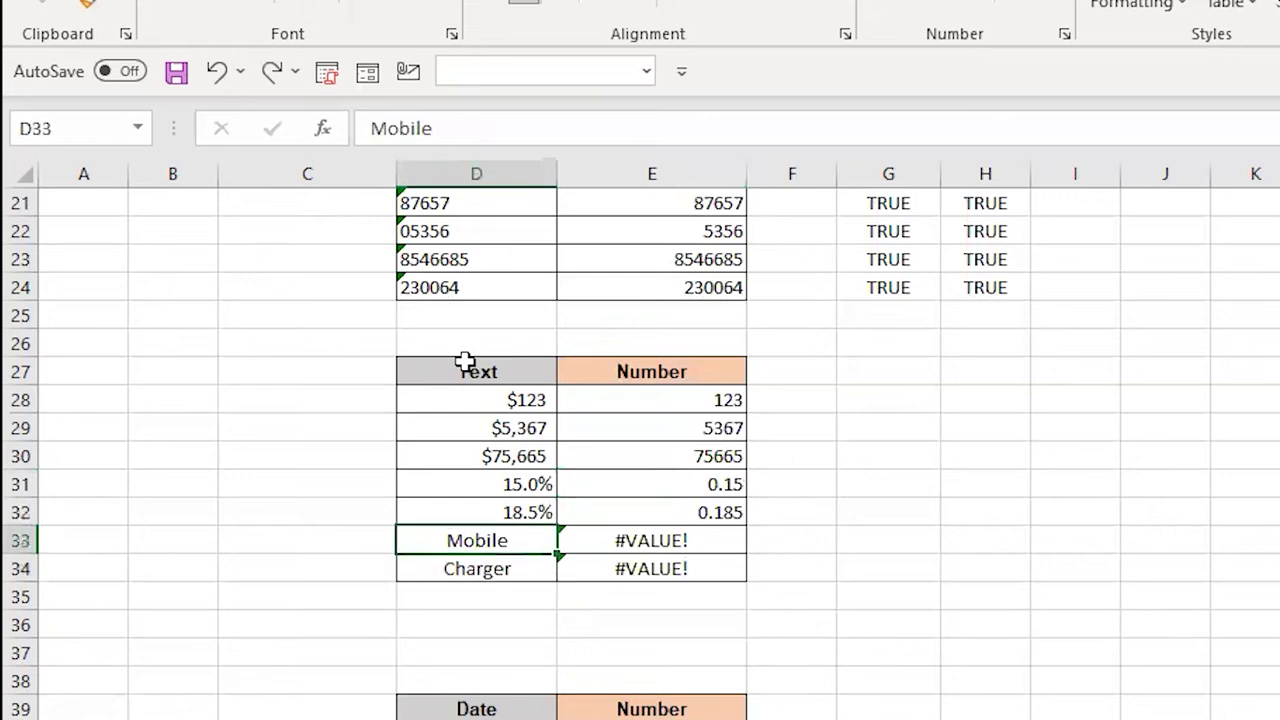
key("Down")
key("Up")
key("Right")
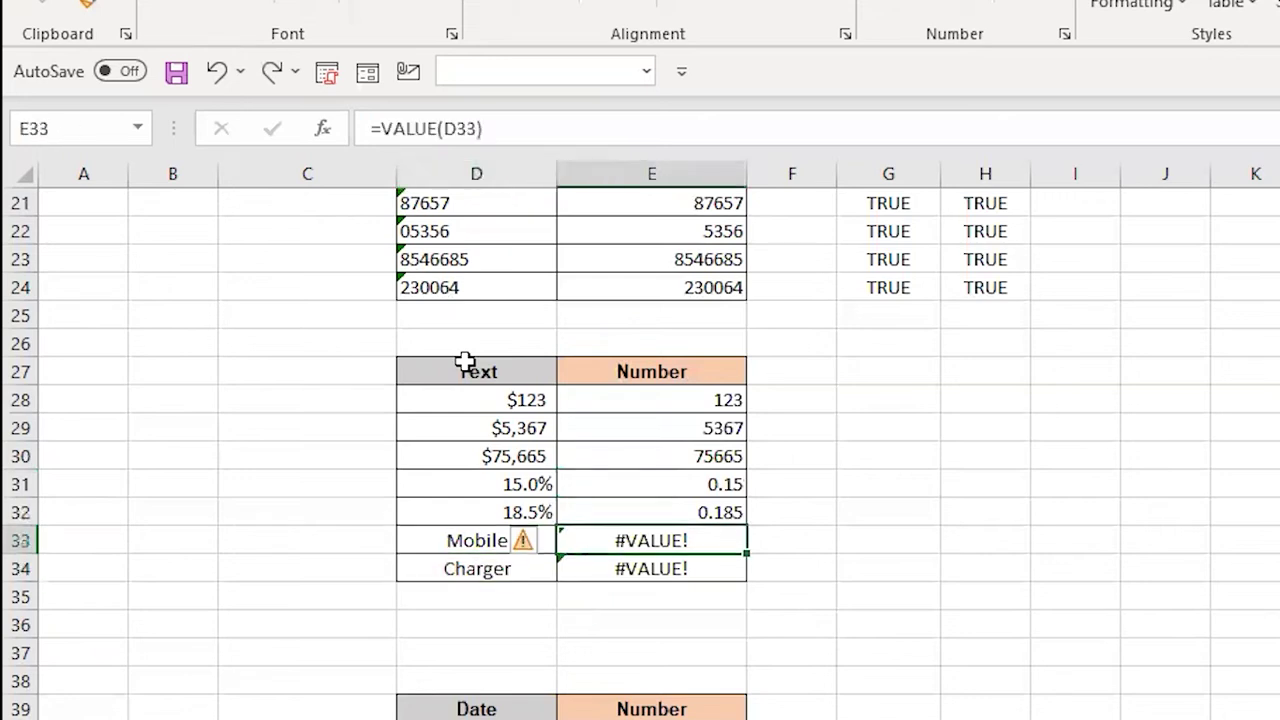
key("shift+Down")
Go to the Date table and review the dates in D40:D46 beside the empty Number column.
key("ctrl+d")
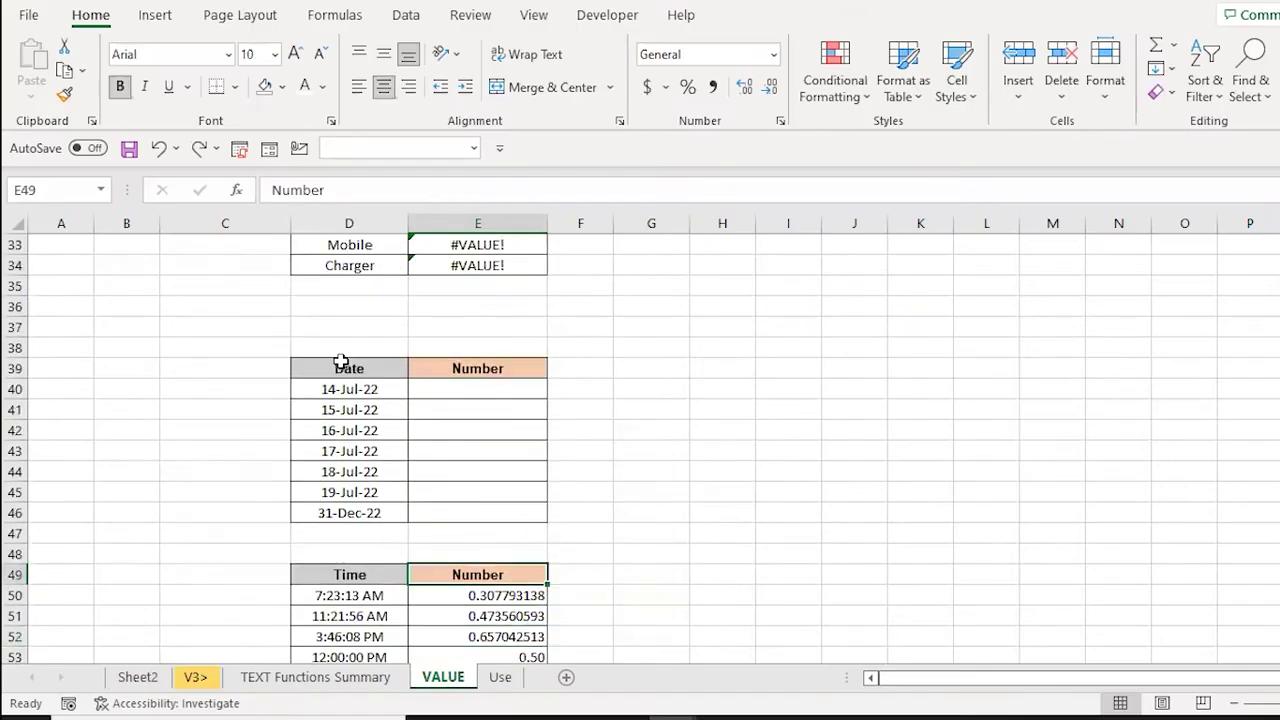
key("Down")
key("Left")
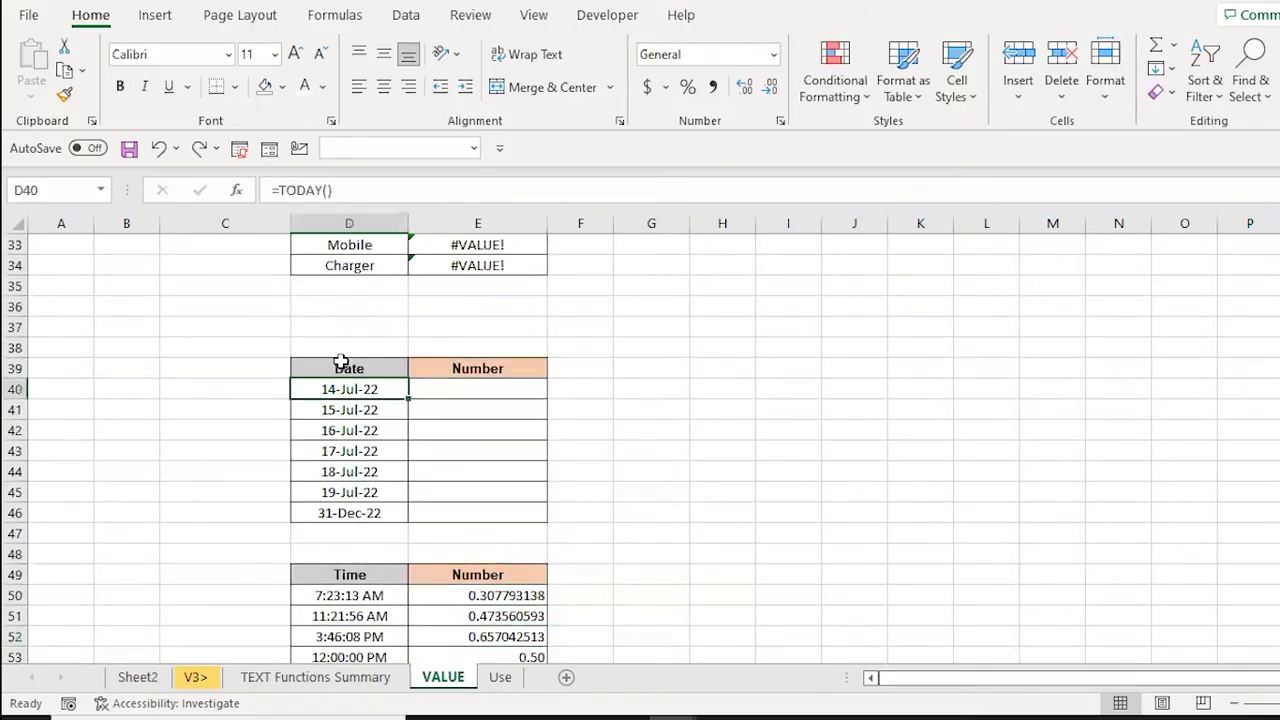
key("ctrl+shift+Down")
key("ctrl+shift+Up")
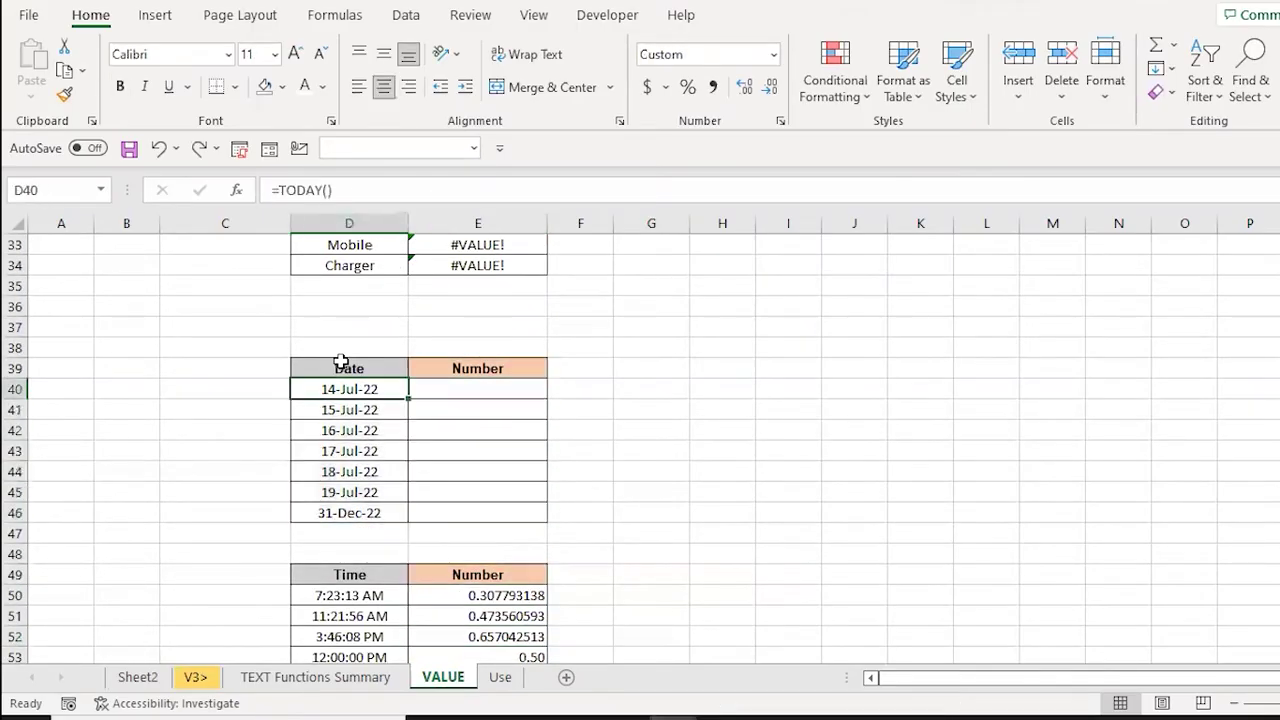
key("Right")
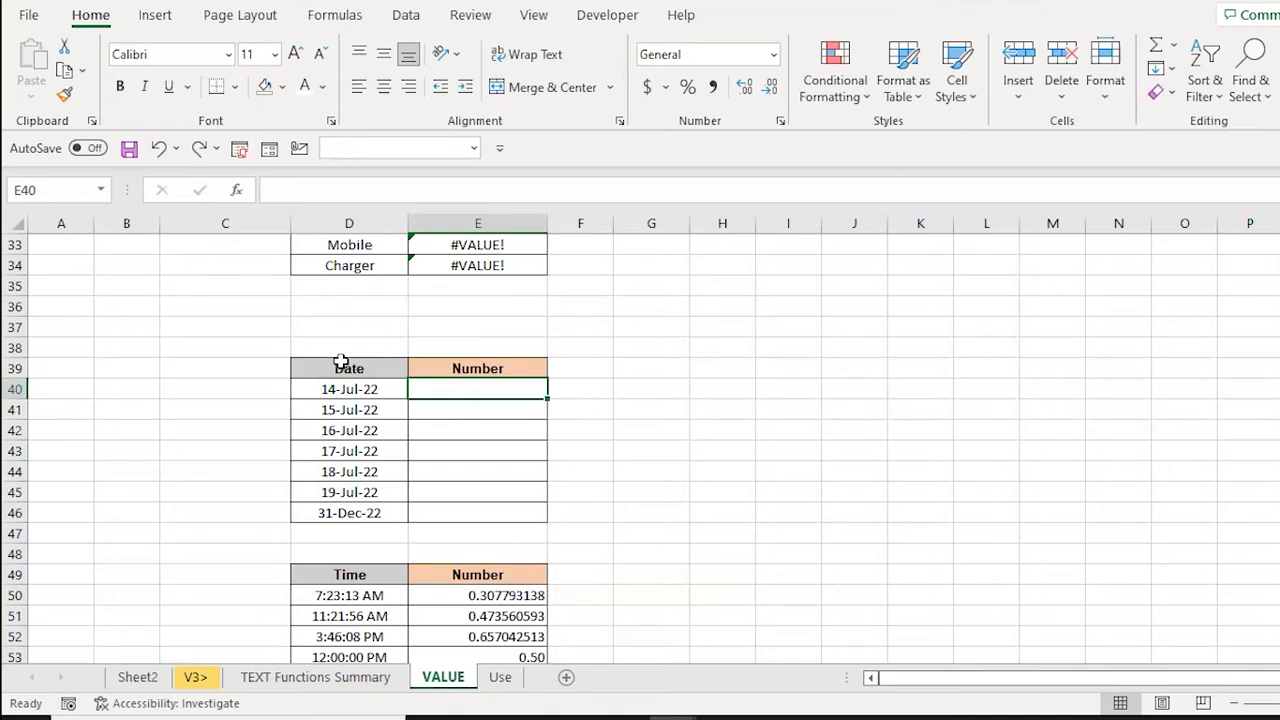
key("Right")
key("Right")
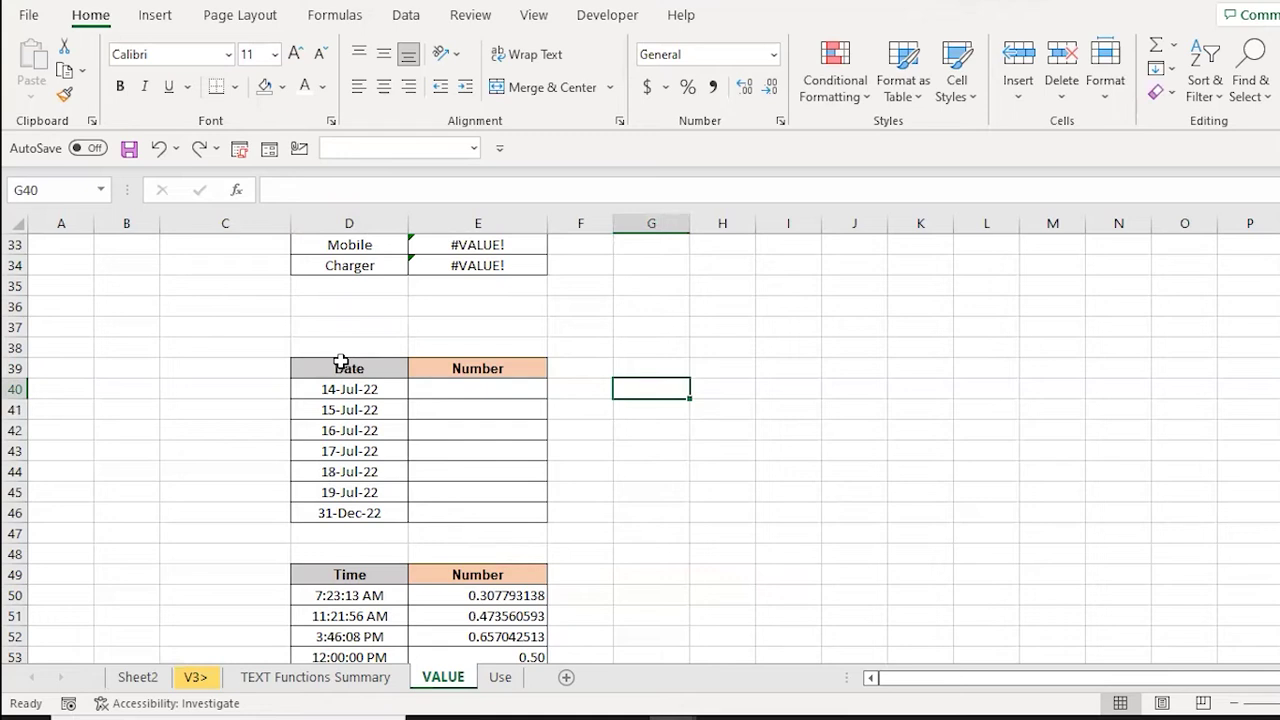
key("Left")
key("Left")
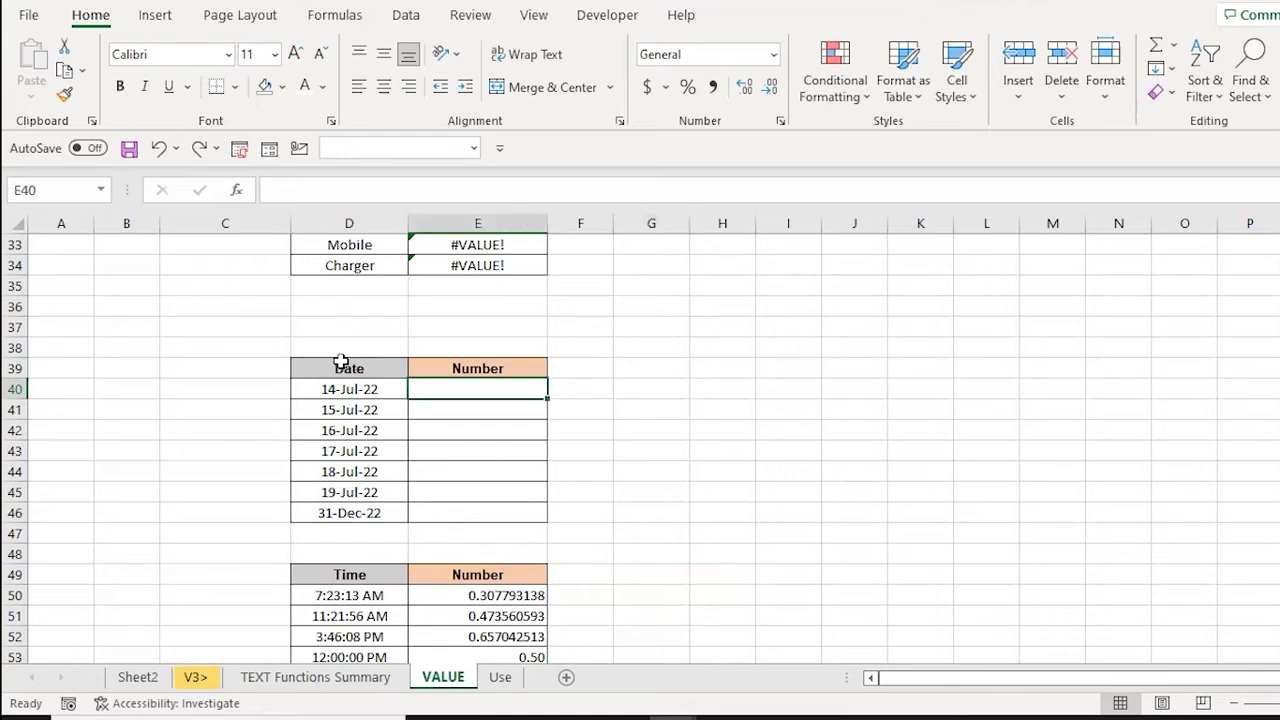
Enter the formula =VALUE(D40) in cell E40 to convert the first date to its serial number.
type("=")
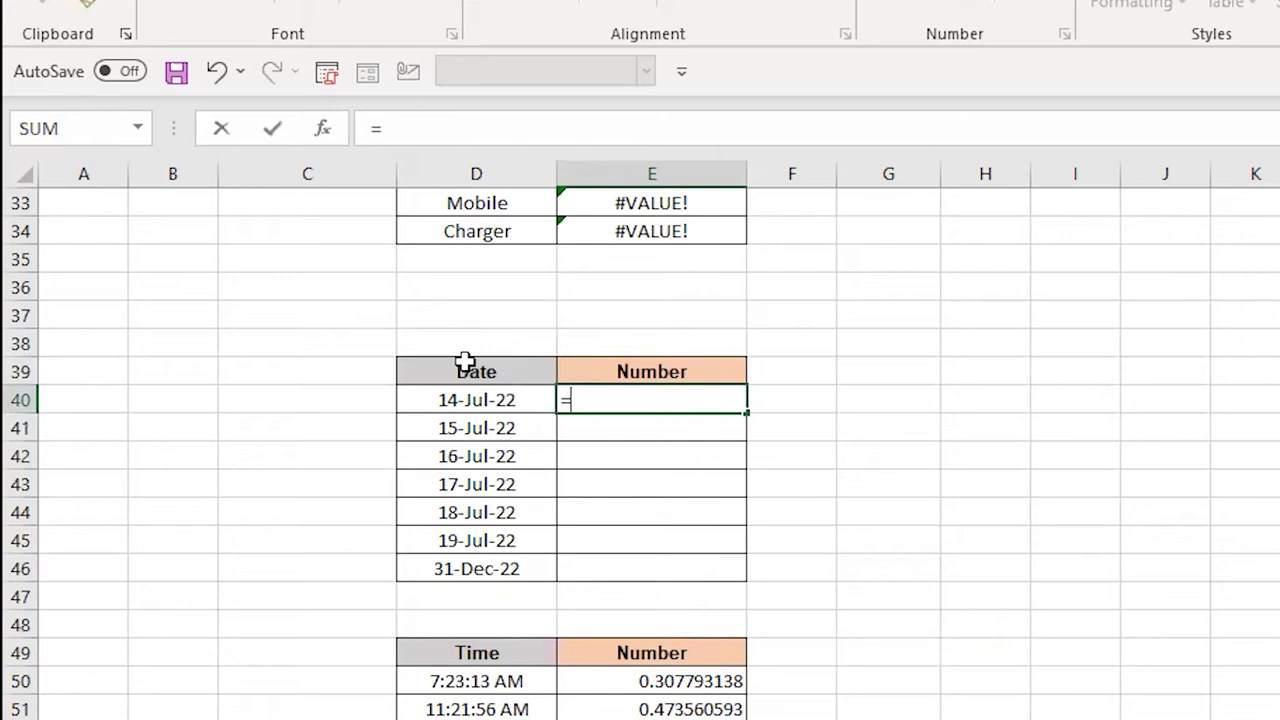
type("val")
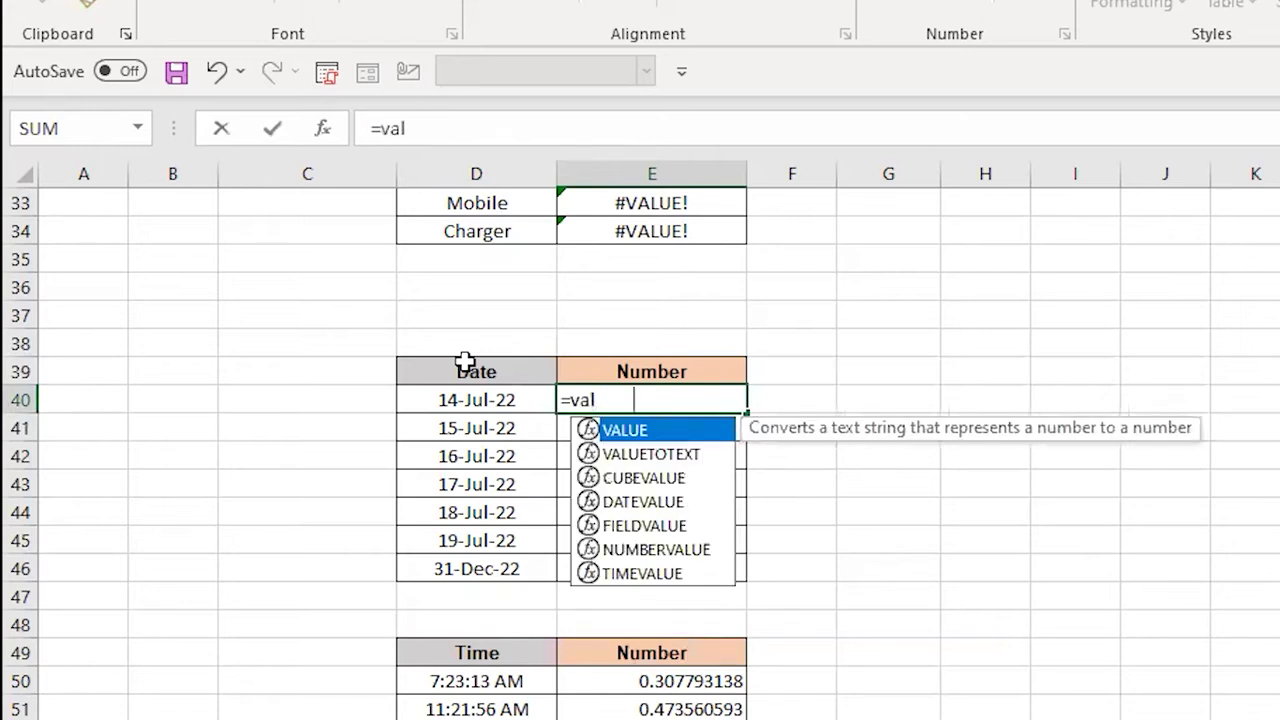
key("Tab")
left_click(465, 364)
type(")")
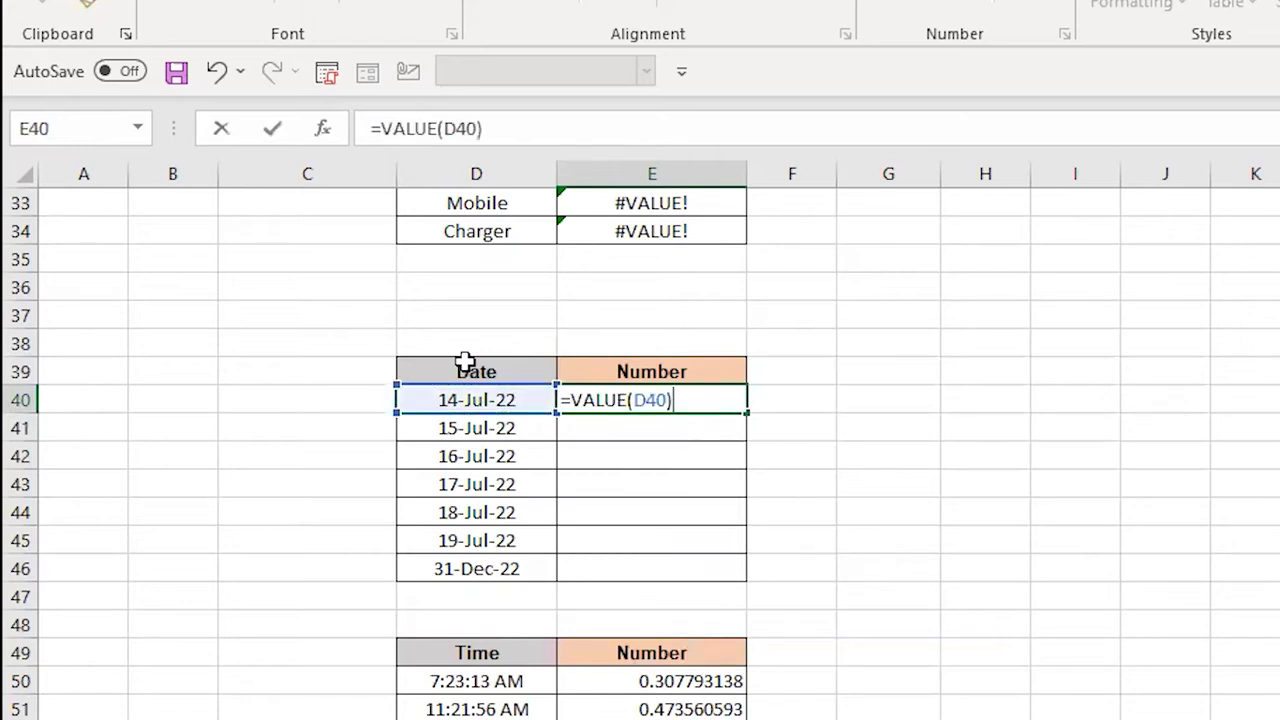
key("ctrl+Return")
Copy the VALUE formula from E40 down through E46 in the Date table's Number column.
key("ctrl+c")
key("shift+Down")
key("shift+Down")
key("shift+Down")
key("shift+Down")
key("shift+Down")
key("shift+Down")
key("ctrl+v")
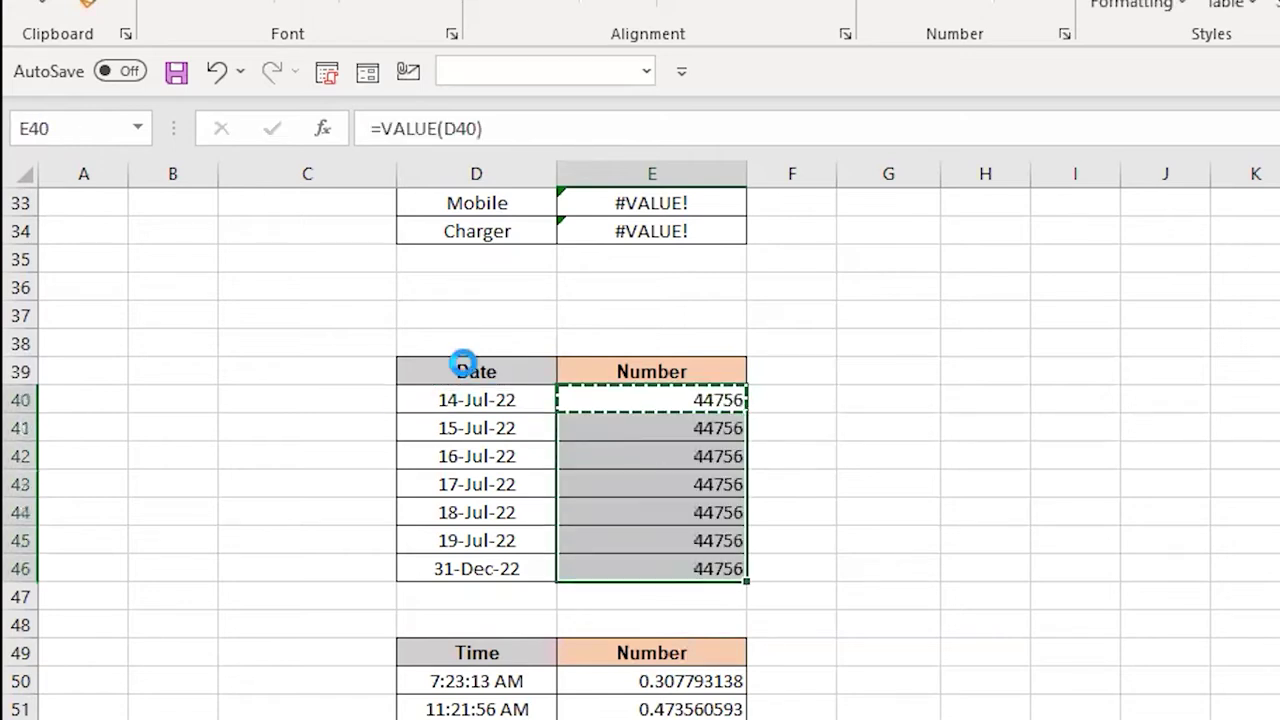
key("Escape")
Compare the dates in D40:D46 with their converted serial numbers in E40:E46.
key("shift+BackSpace")
key("Left")
key("Left")
key("Right")
key("ctrl+shift+Down")
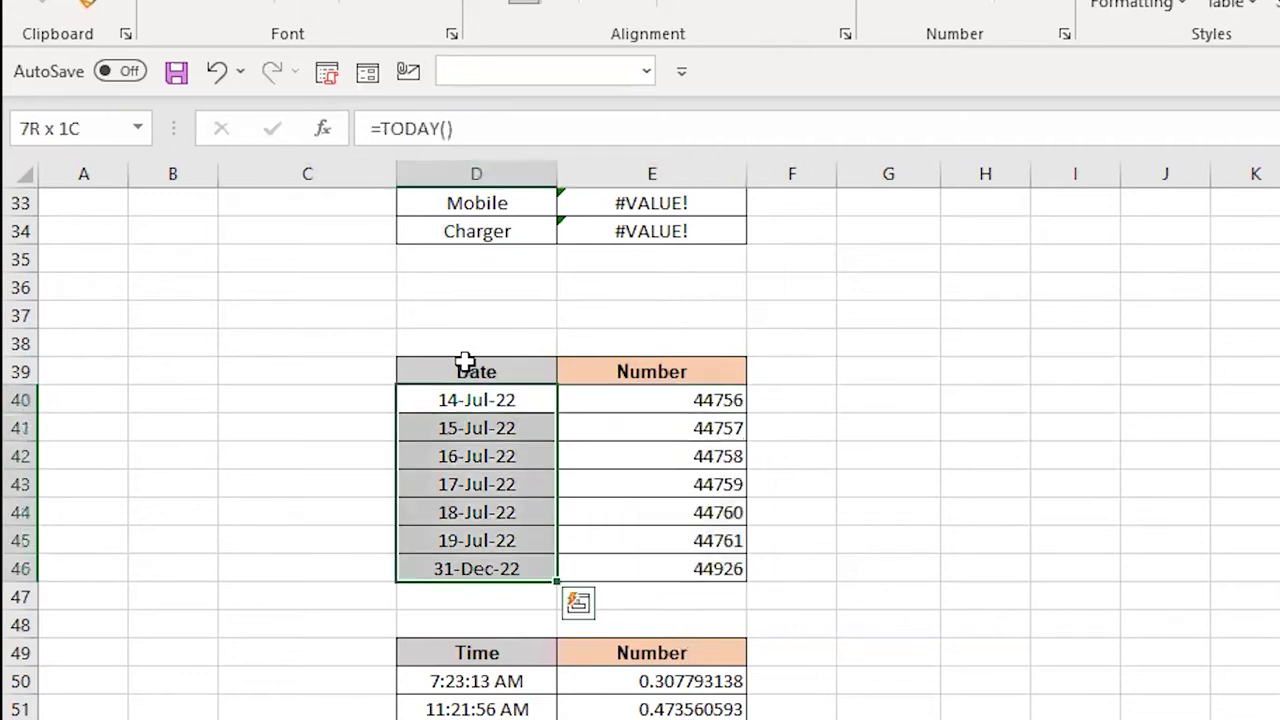
key("Right")
key("ctrl+shift+Down")
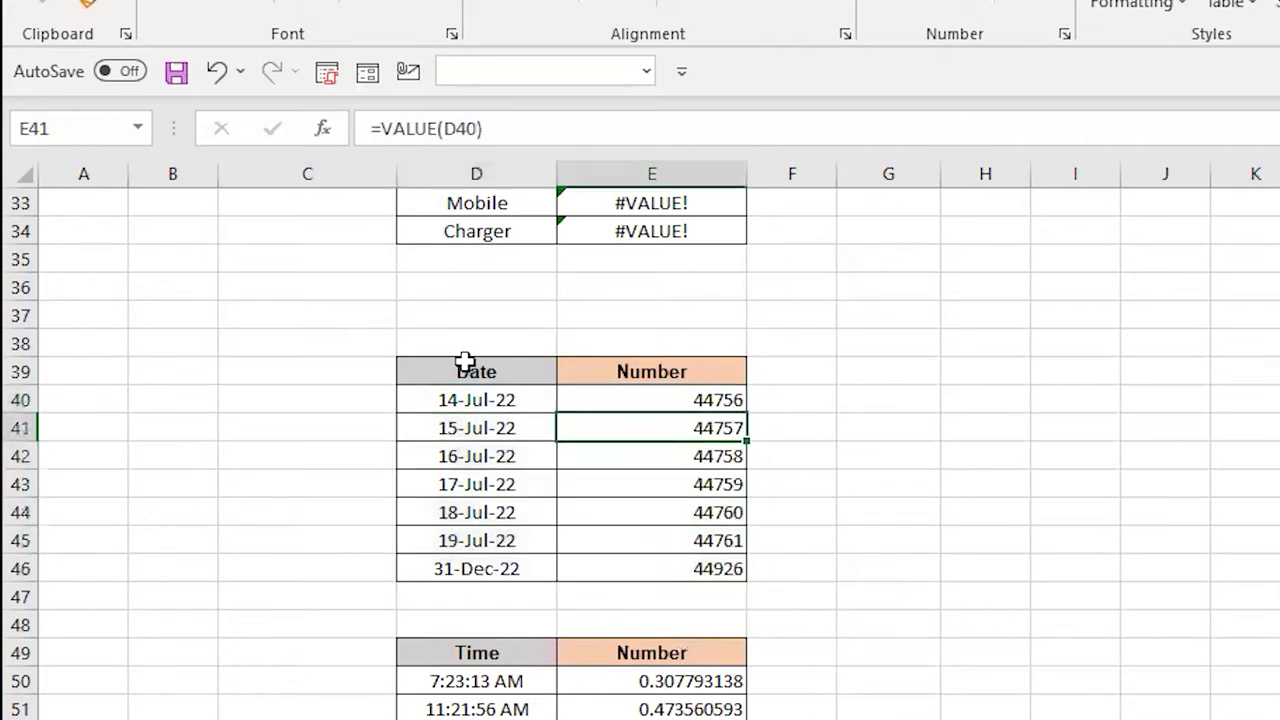
key("Left")
Change the year of the last date in cell D46 to 9999 and check its converted number in E46.
key("ctrl+Down")
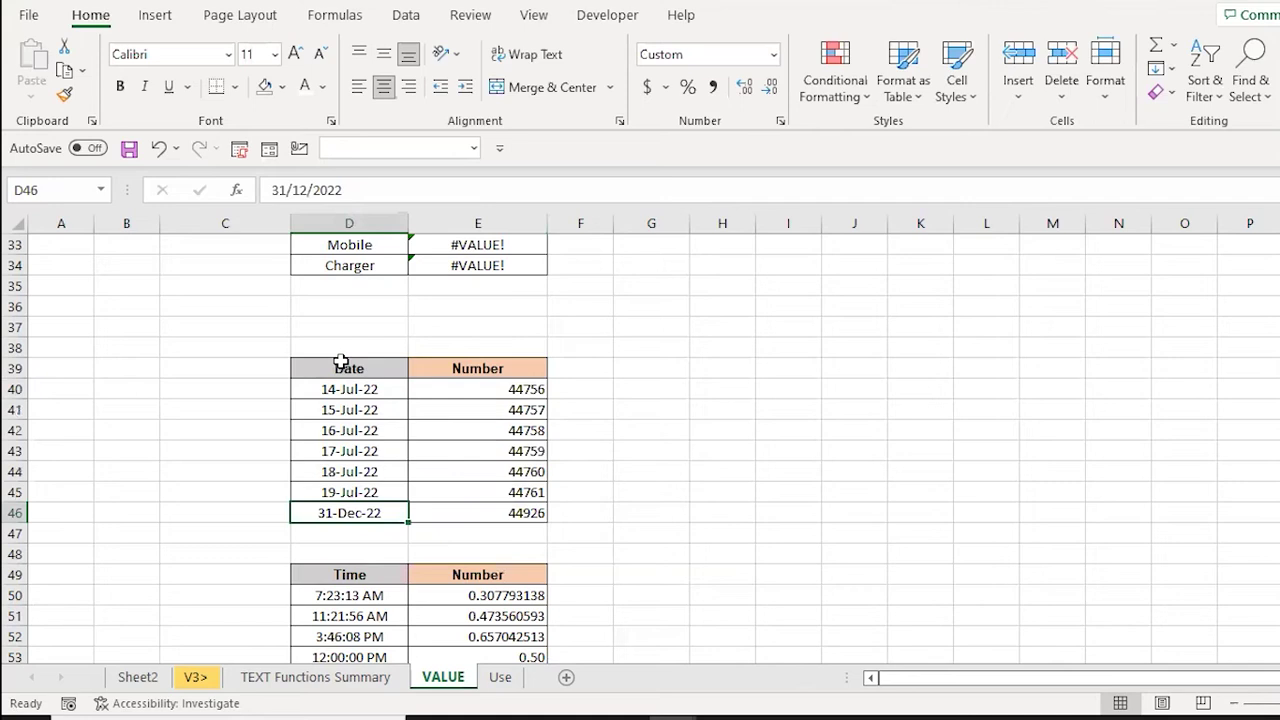
key("Right")
key("Left")
key("F2")
key("ctrl+Left")
key("shift+End")
type("9999")
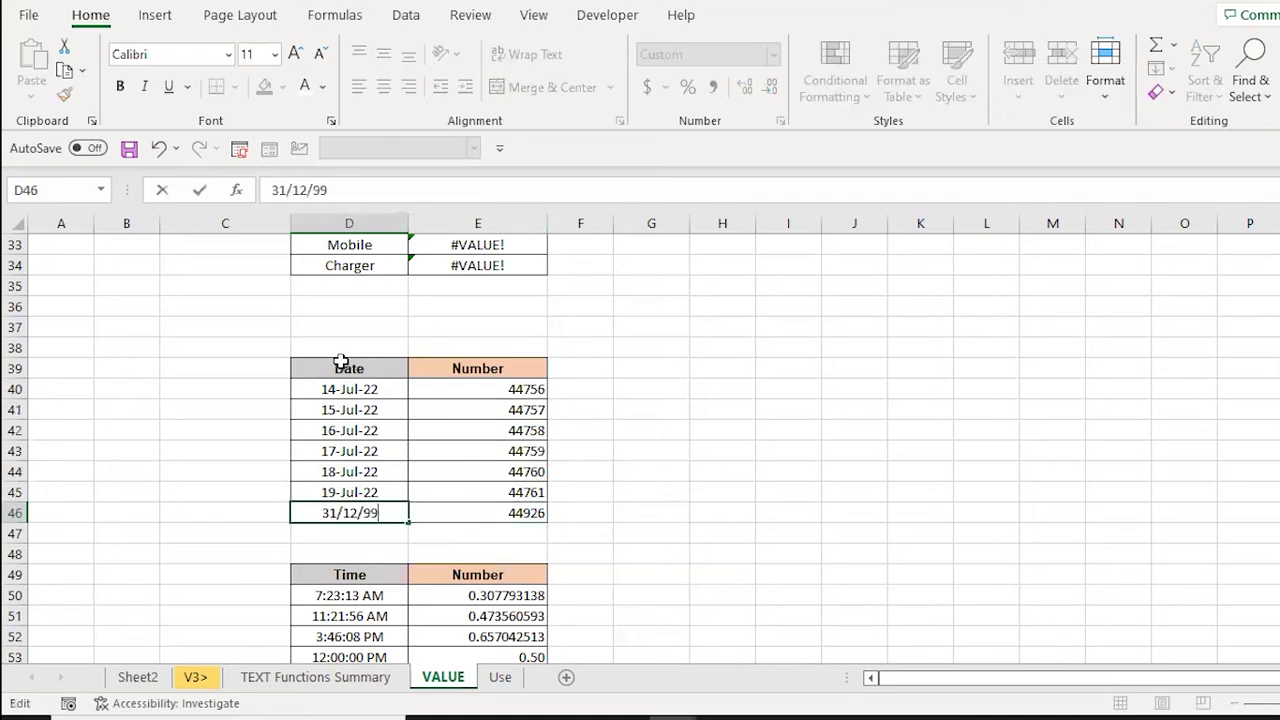
key("Return")
key("Up")
key("Right")
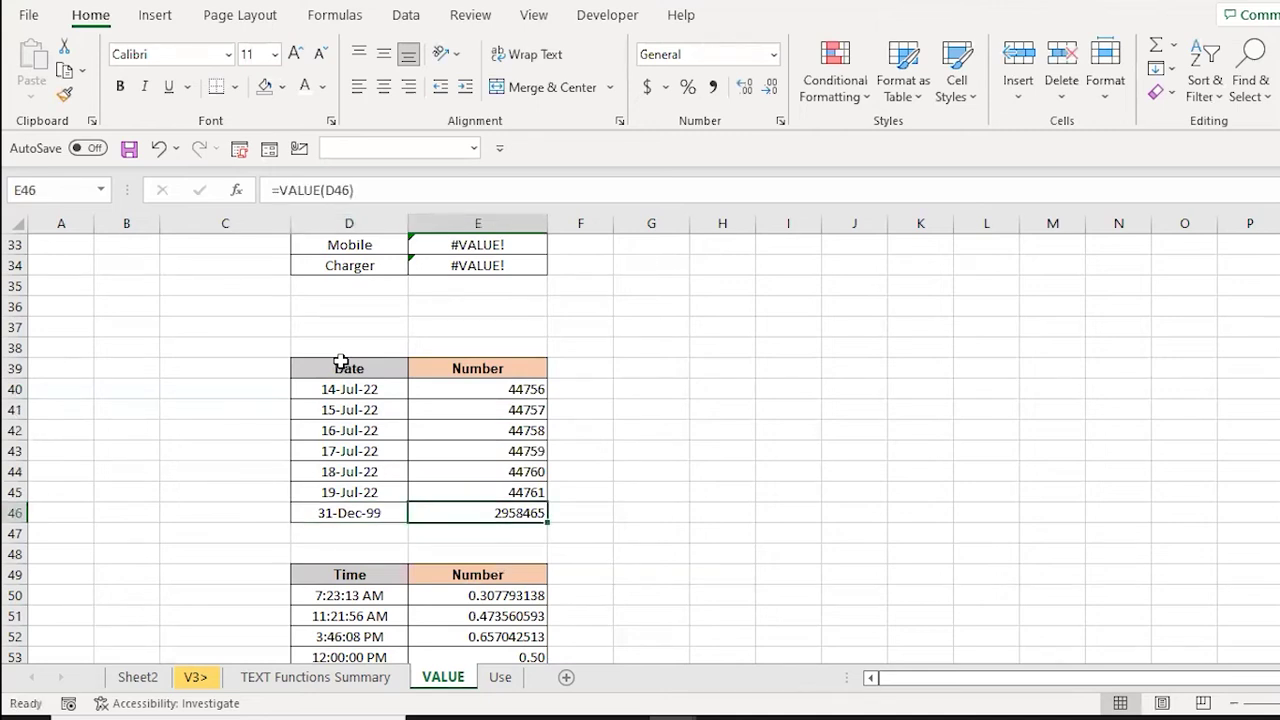
Go to the Time table and review the time entries in D50:D56 alongside their numeric values in column E.
key("Left")
key("Right")
key("Left")
key("Down")
key("Down")
key("Down")
key("Down")
key("Down")
key("Down")
key("Down")
key("Down")
key("Down")
key("Down")
key("Down")
key("Down")
key("Down")
key("Down")
key("Down")
key("Down")
key("ctrl+Up")
key("ctrl+Up")
key("Down")
key("Down")
key("Up")
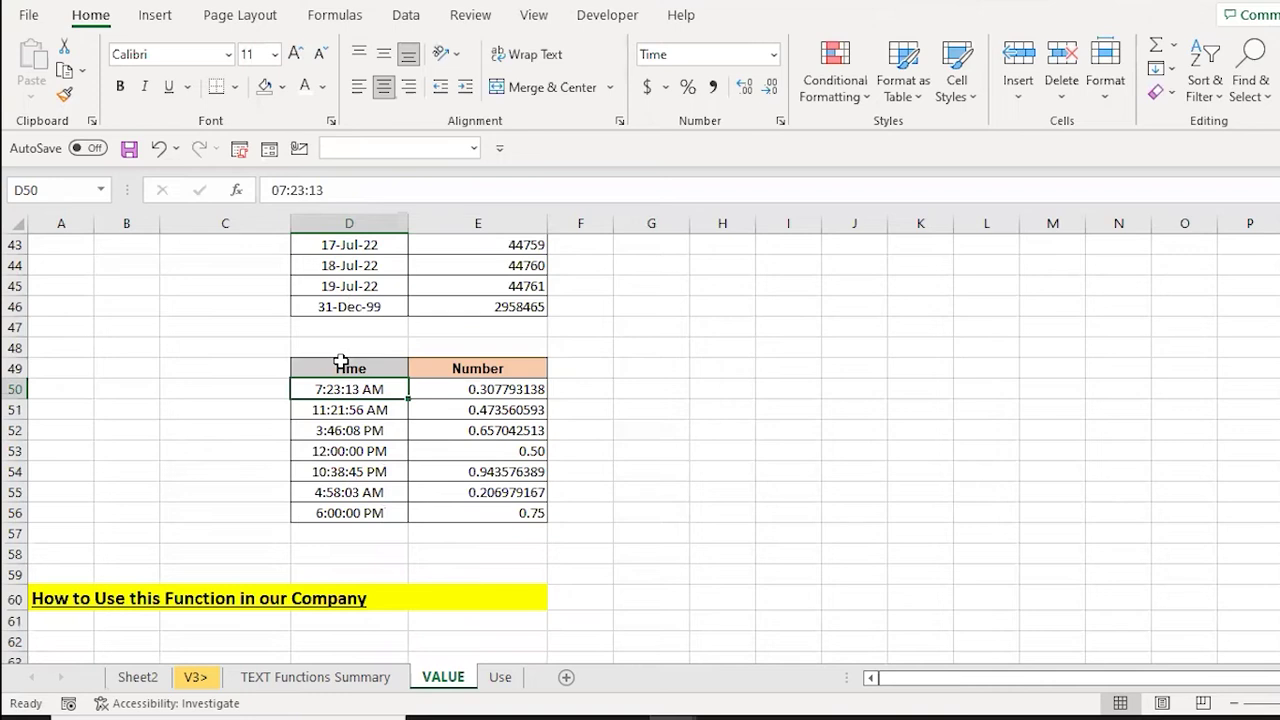
Clear the numeric values from E50:E56 in the Time table's Number column.
key("Right")
key("ctrl+shift+Down")
key("Delete")
key("Down")
key("Up")
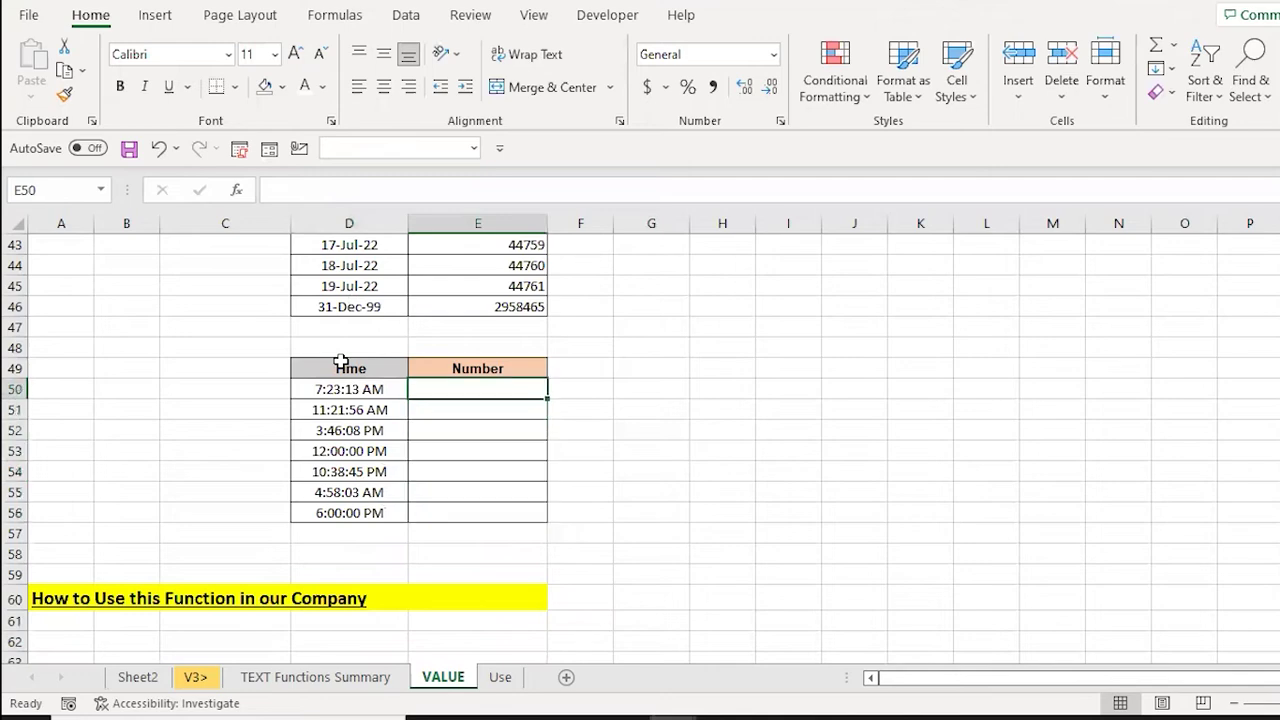
Enter the formula =VALUE(D50) in cell E50 to convert the first time entry.
type("=")
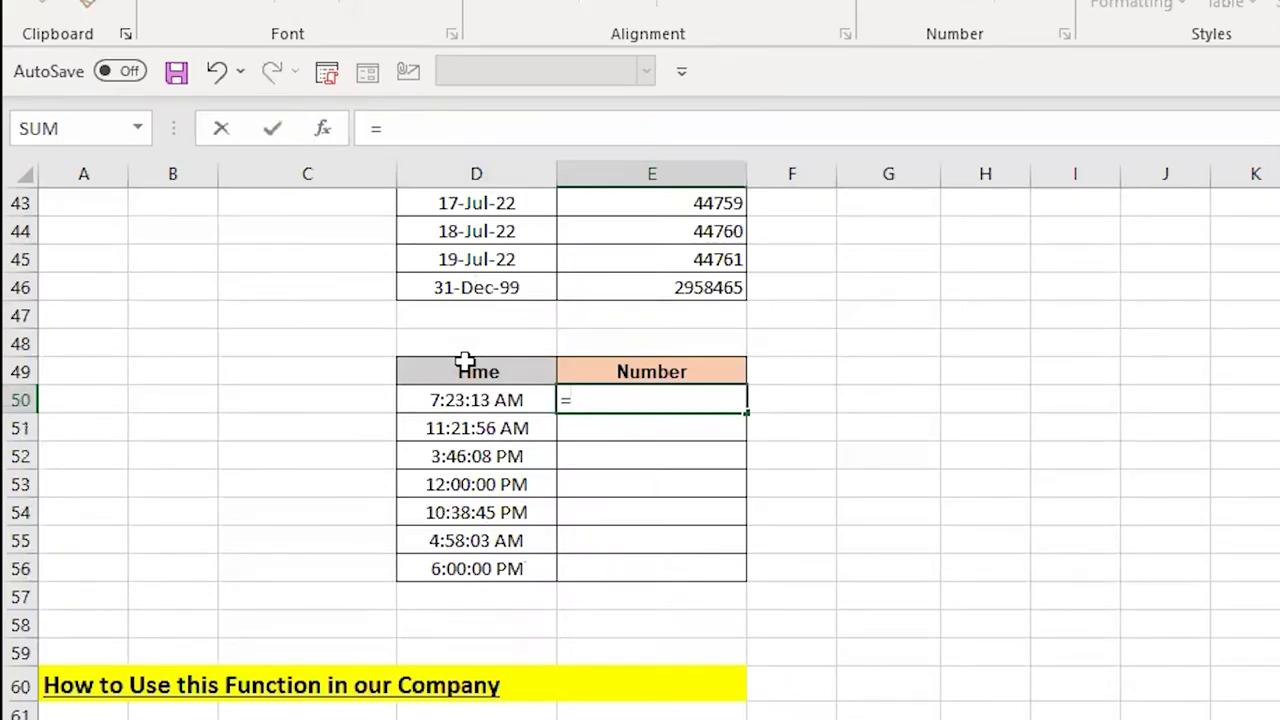
type("val")
key("Tab")
key("Left")
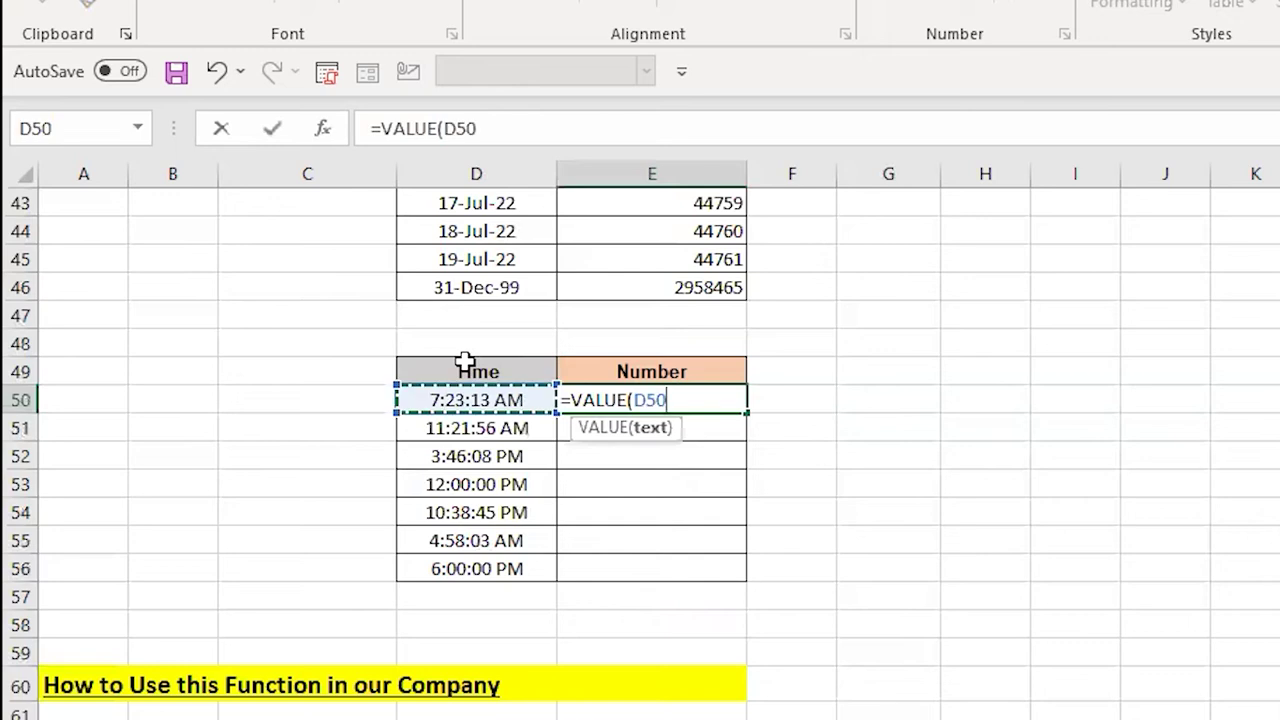
type(")")
key("ctrl+Return")
Copy the VALUE formula from E50 down through E56 in the Time table.
key("ctrl+c")
key("shift+Down")
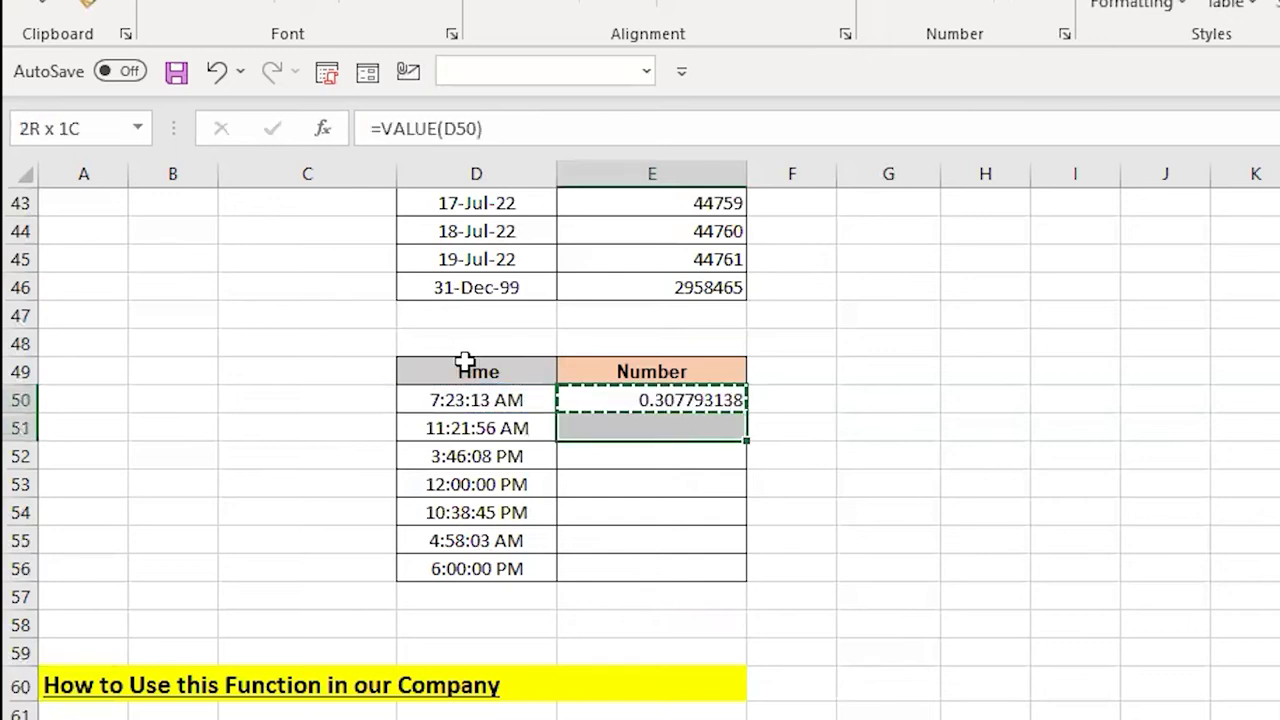
key("shift+Down")
key("shift+Down")
key("shift+Down")
key("shift+Down")
key("shift+Down")
key("Return")
Compare the time entries in D50:D53 with their converted numbers in column E.
key("shift+Down")
key("shift+Down")
key("Left")
key("shift+Down")
key("shift+Down")
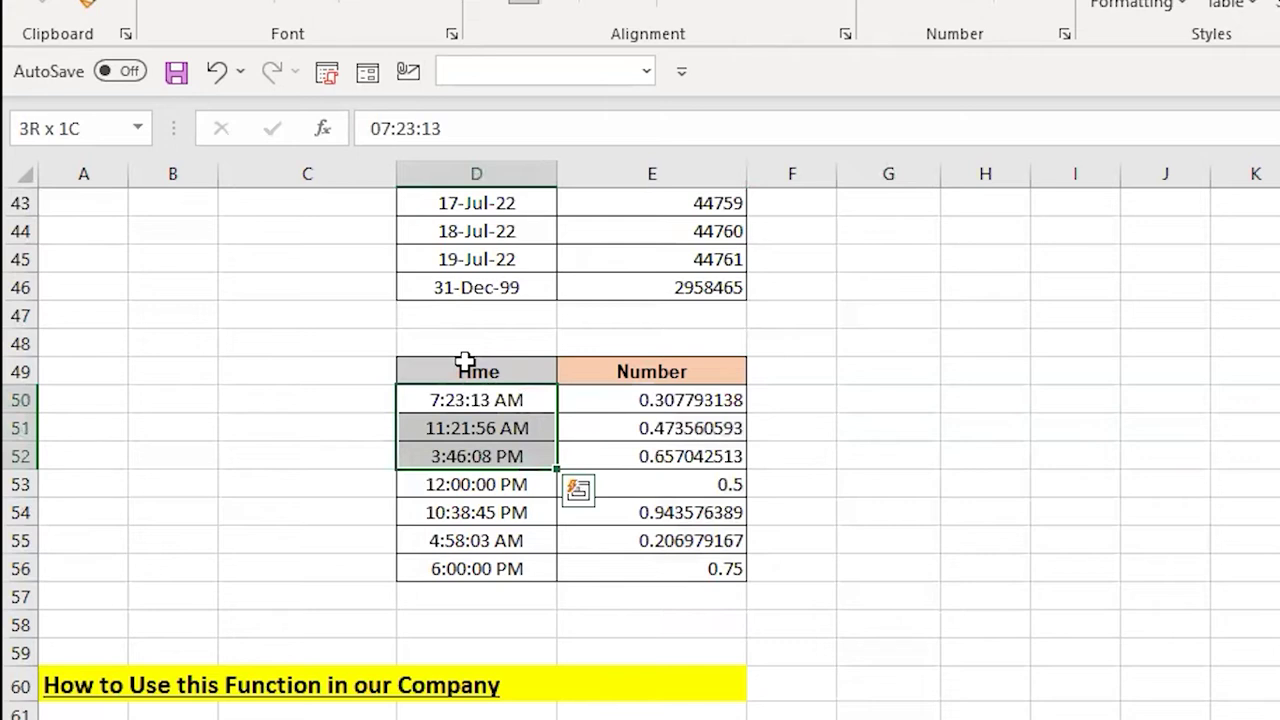
key("Down")
key("Down")
key("Down")
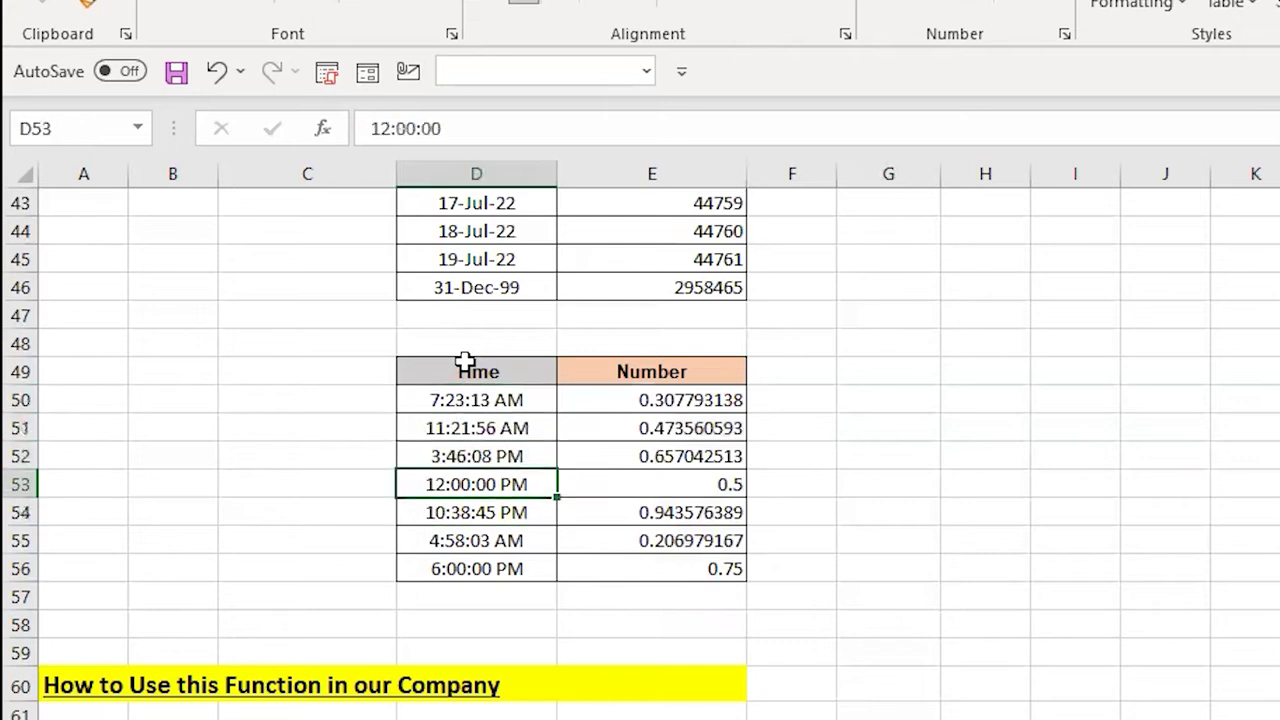
Enter 0 in G53 and 1 in H53 beside the Time table to illustrate the time value range.
key("Right")
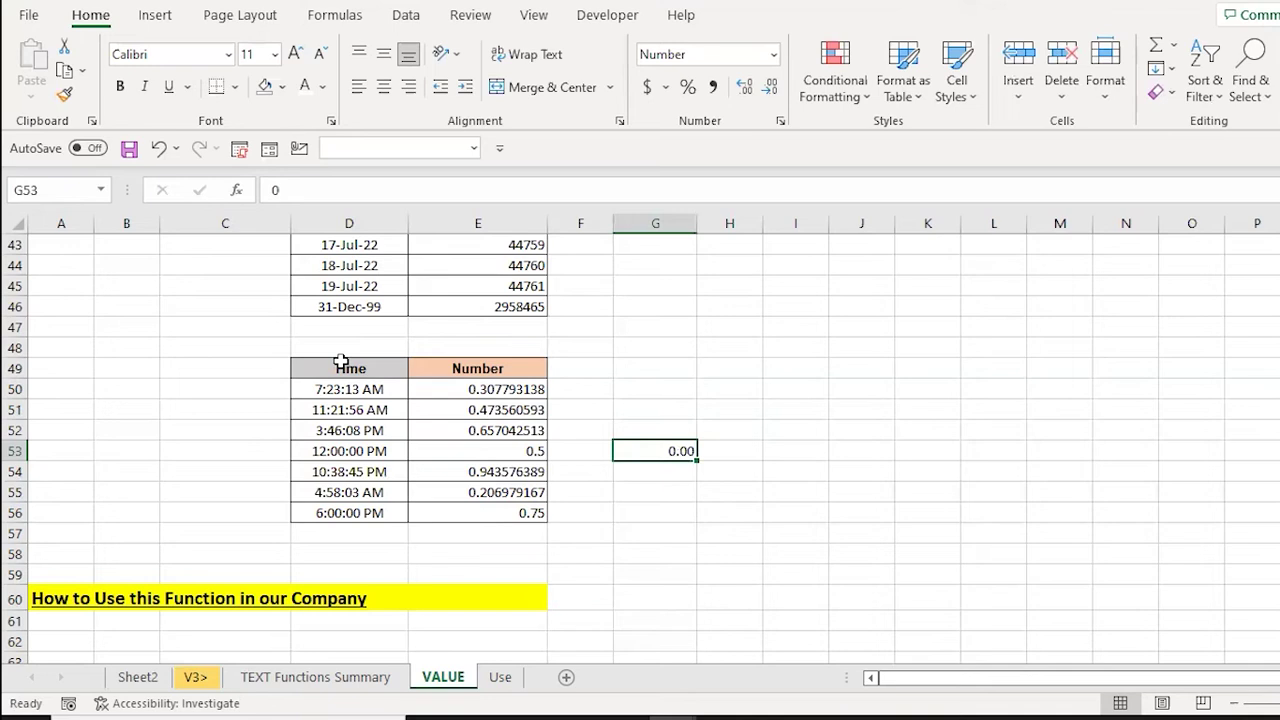
key("Right")
type("1")
key("shift+Tab")
key("shift+Right")
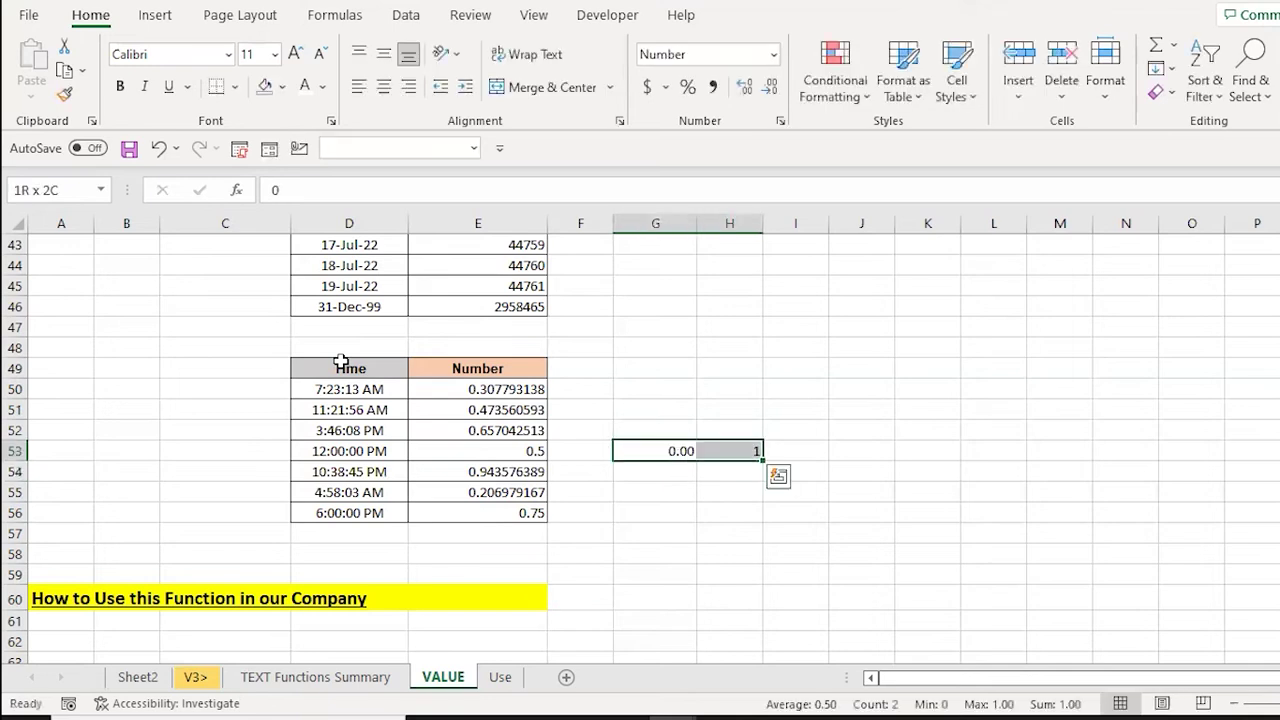
Check the last time entry in D56 against its converted number in E56.
key("Left")
key("Left")
key("Left")
key("Down")
key("Down")
key("Down")
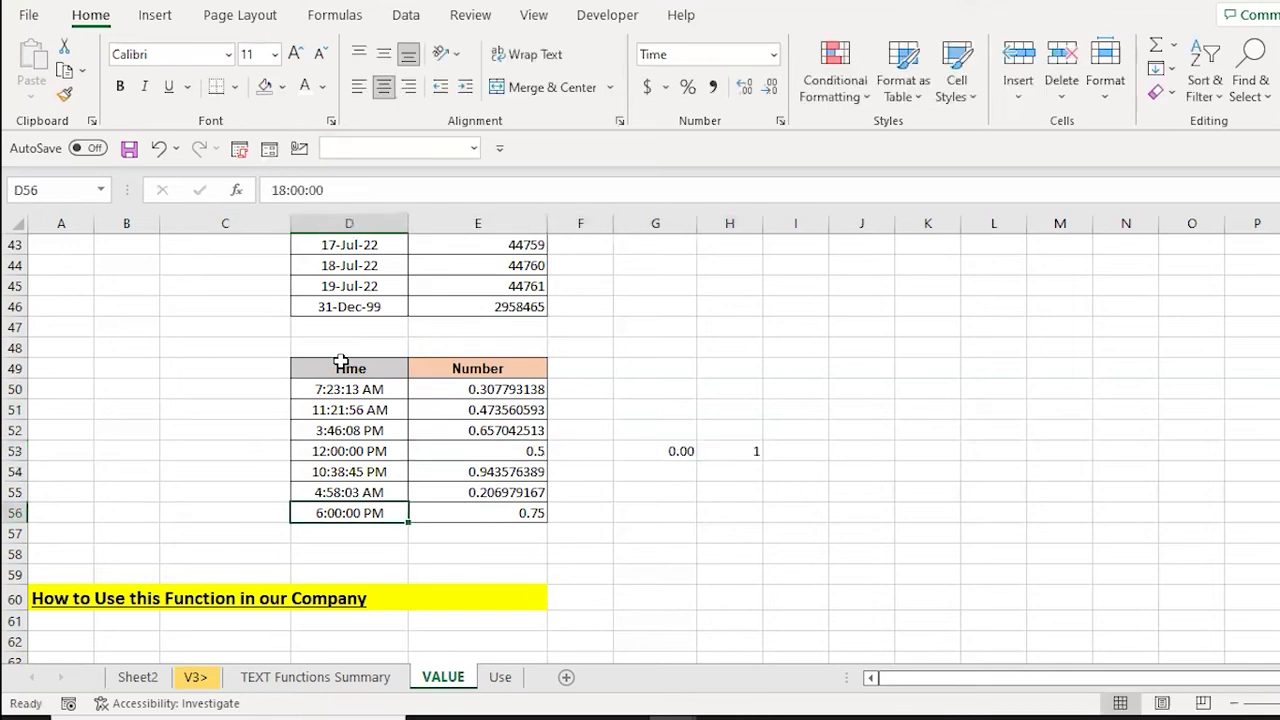
key("Right")
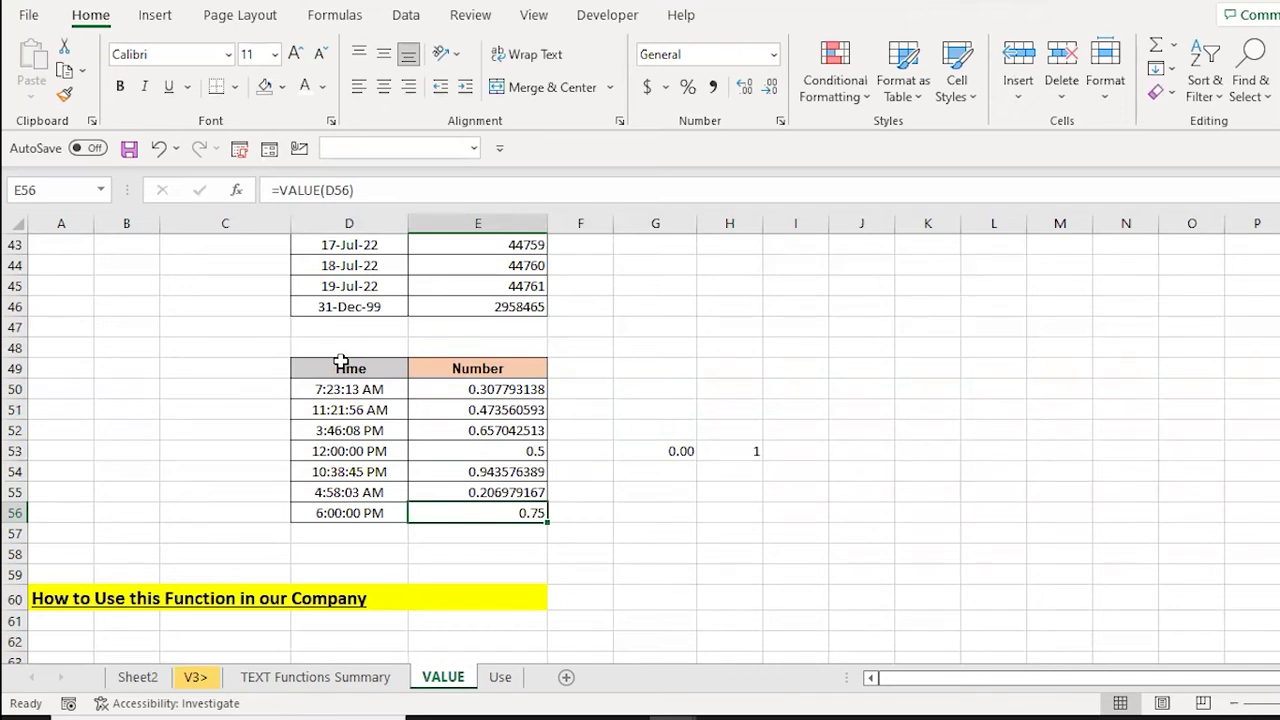
Look over the "How to Use this Function in our Company" section below the Time table.
key("Down")
key("Down")
key("Down")
key("Down")
key("Down")
key("Down")
key("Down")
key("Down")
key("Down")
key("Down")
key("Down")
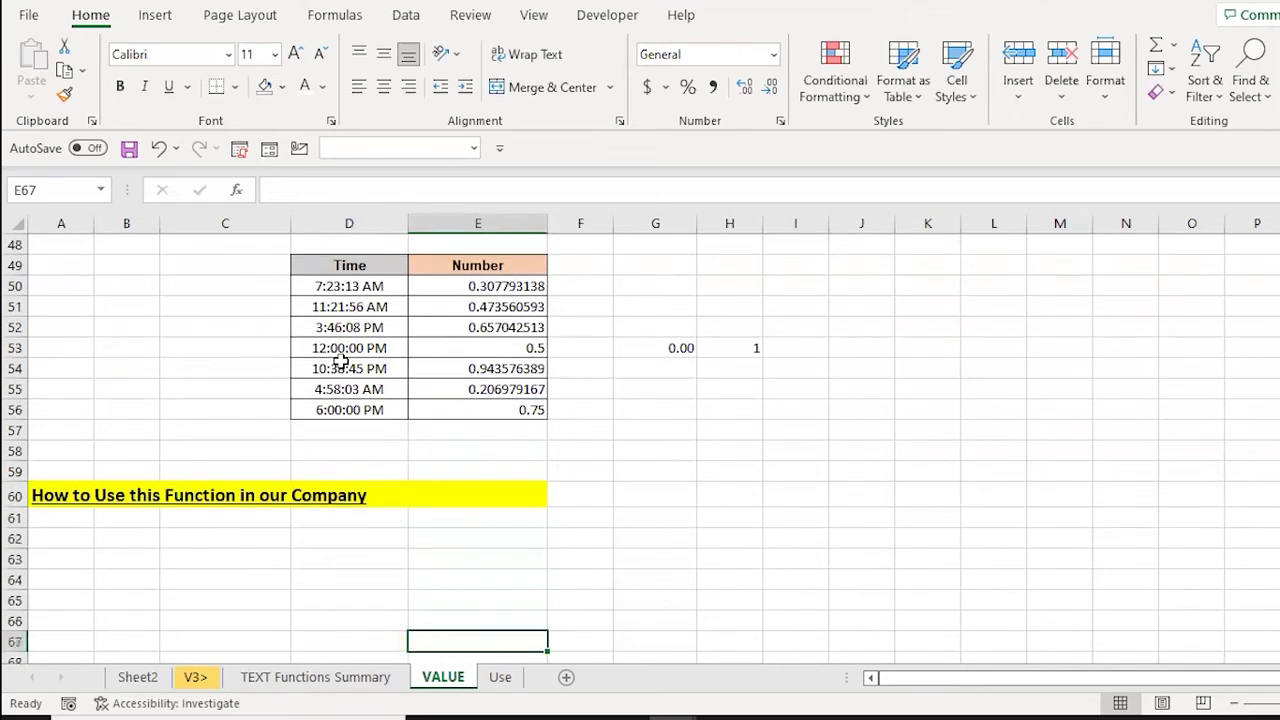
key("ctrl+Up")
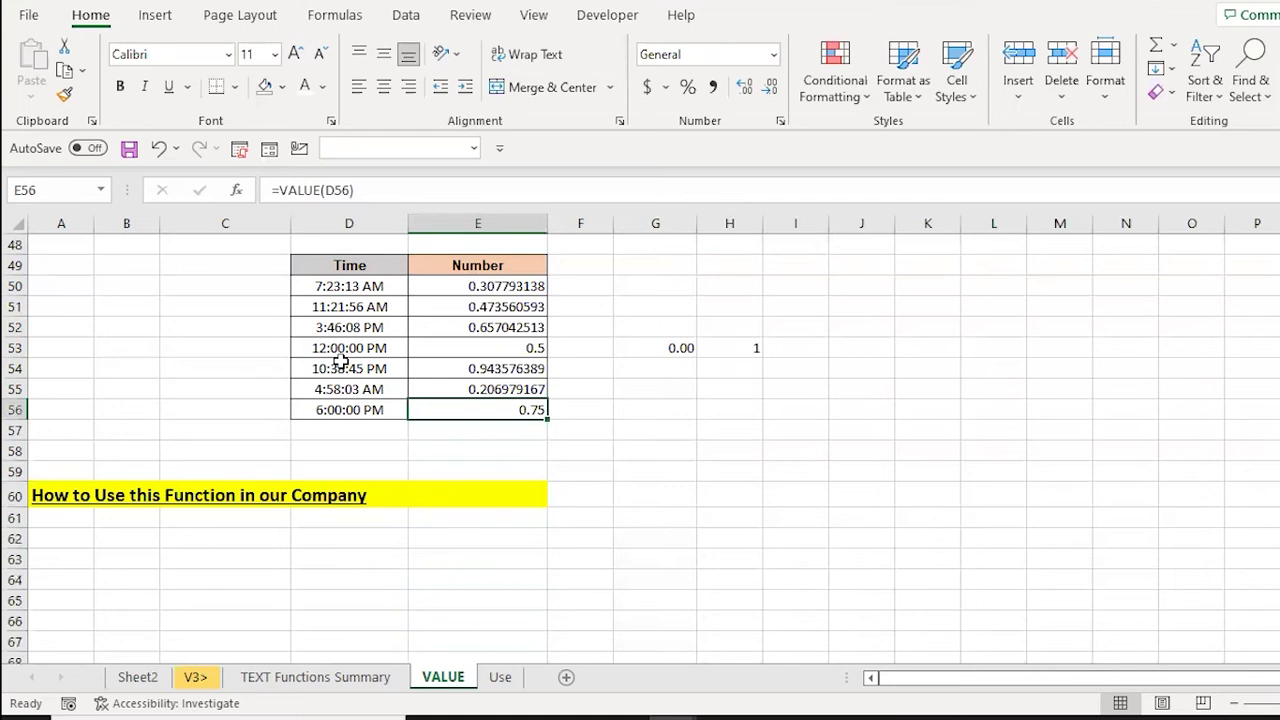
Go to the Use sheet and review the text-formatted numbers in E5:E11 of Example-1.
key("ctrl+Page_Down")
key("Down")
key("Down")
key("Down")
key("Down")
key("Right")
key("Right")
key("Right")
key("Right")
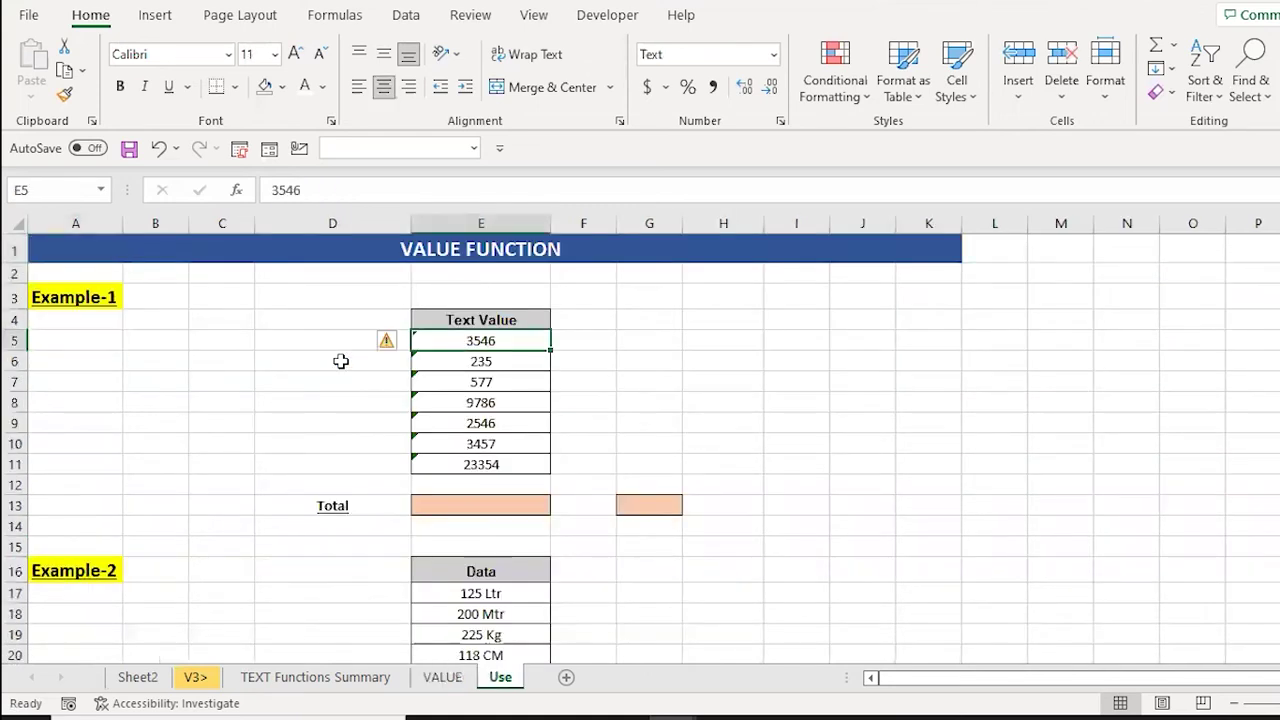
key("ctrl+Down")
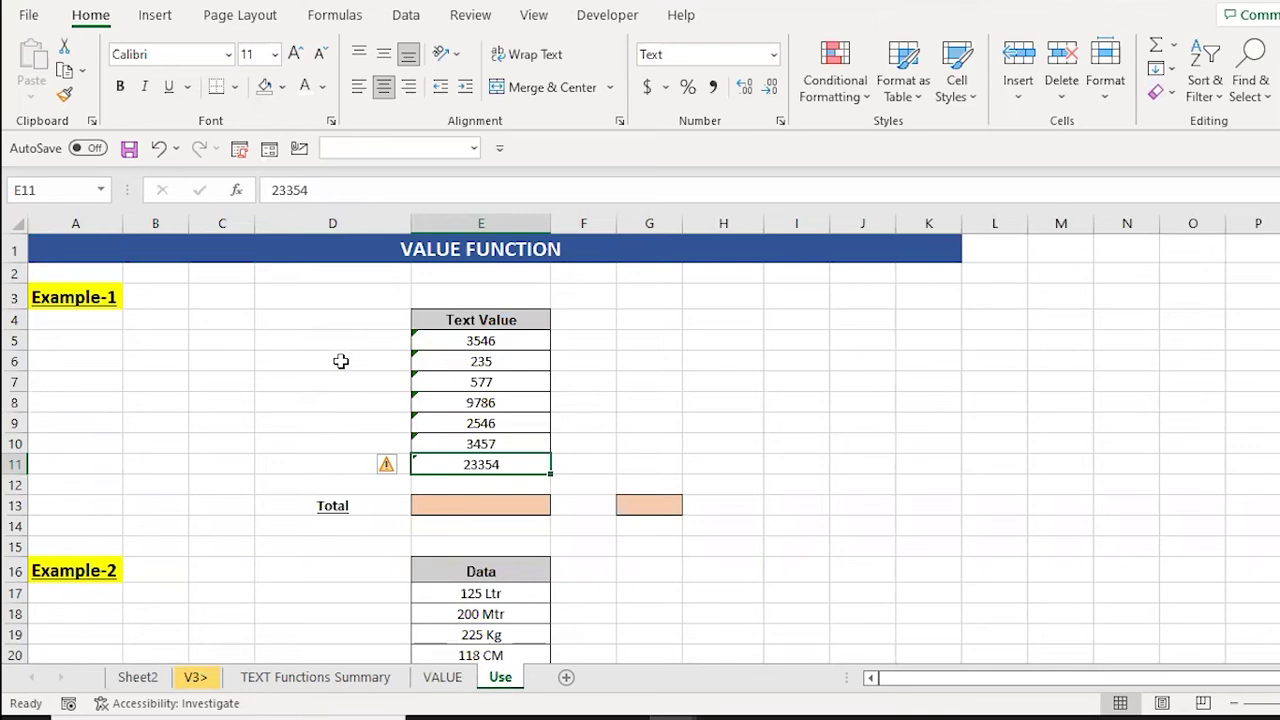
key("ctrl+Up")
key("Down")
key("Down")
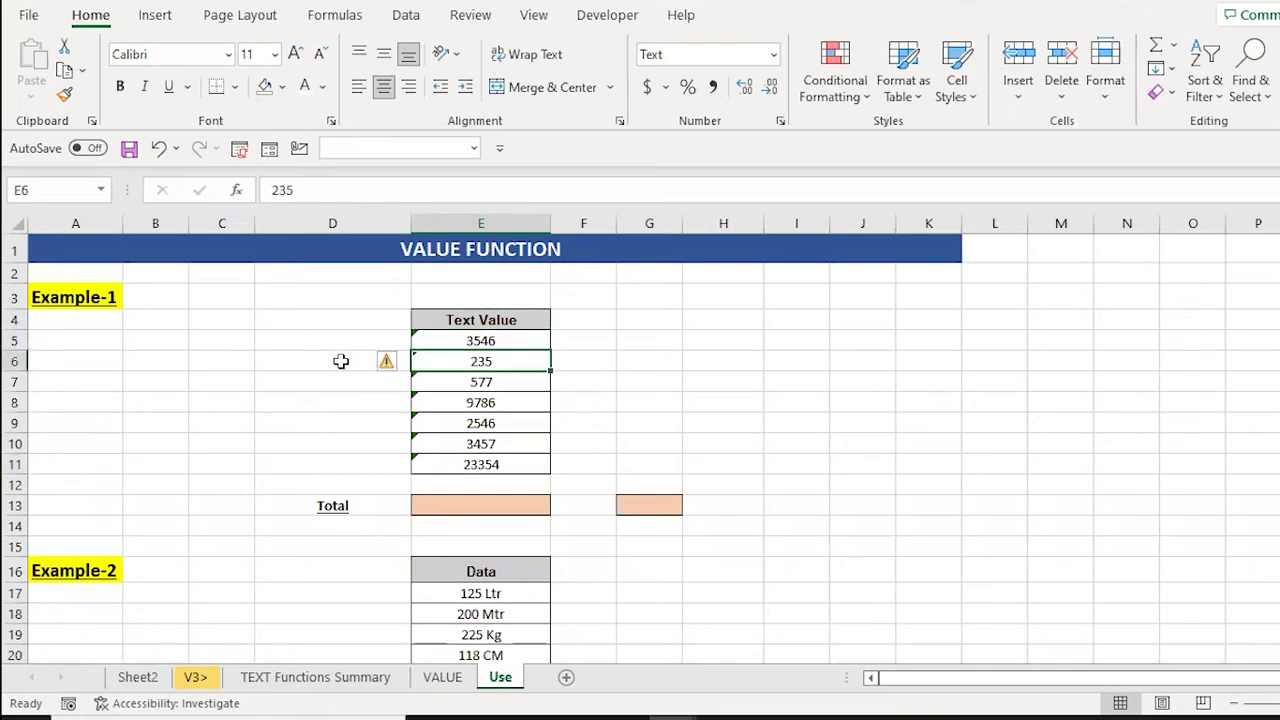
key("Up")
key("ctrl+shift+Down")
Try to total the text values with the formula =SUM(E5:E11) in cell E13.
key("ctrl+Down")
key("Down")
key("Down")
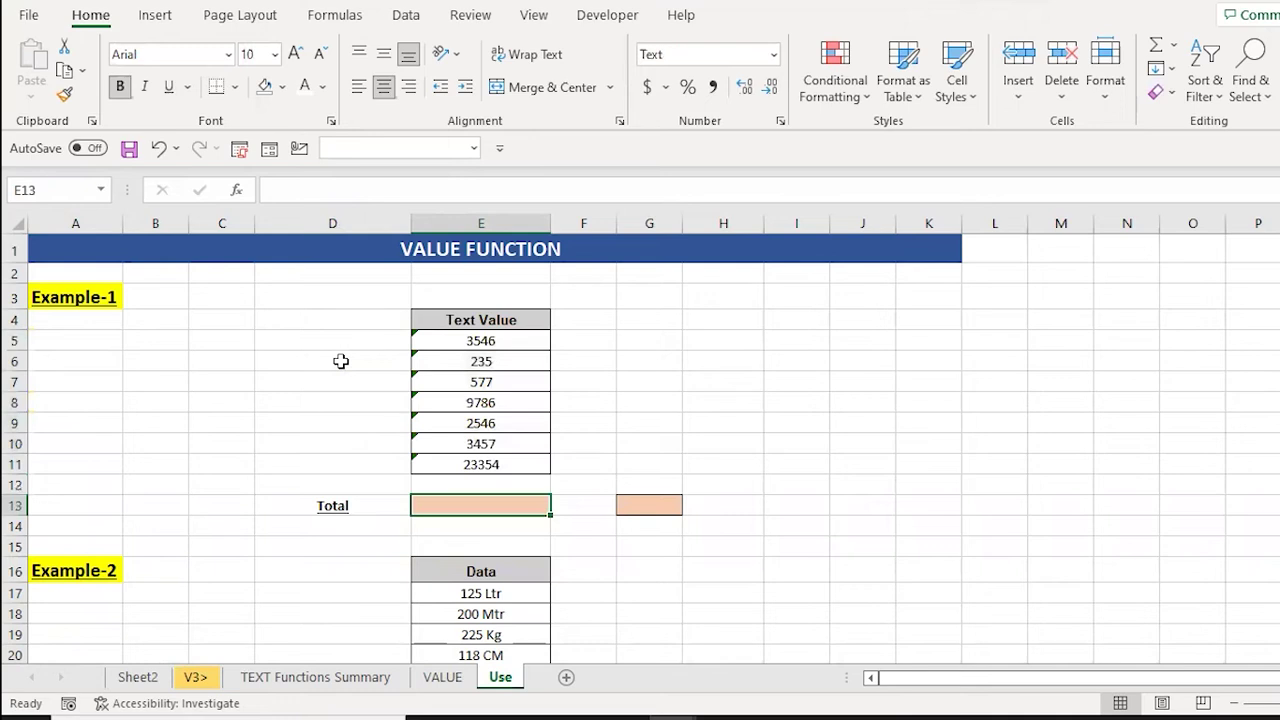
type("=sum")
key("Tab")
key("Up")
key("Up")
key("shift+Up")
key("shift+Up")
key("shift+Up")
key("shift+Up")
key("shift+Up")
key("shift+Up")
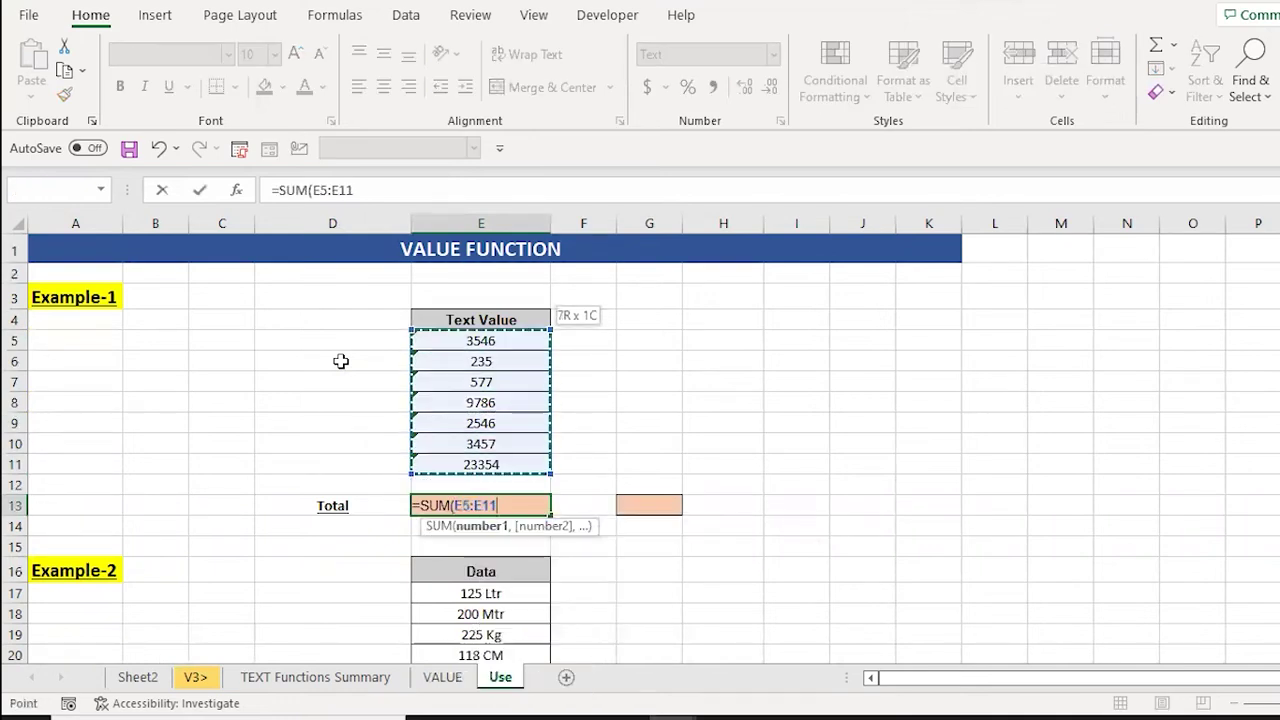
type(")")
key("ctrl+Return")
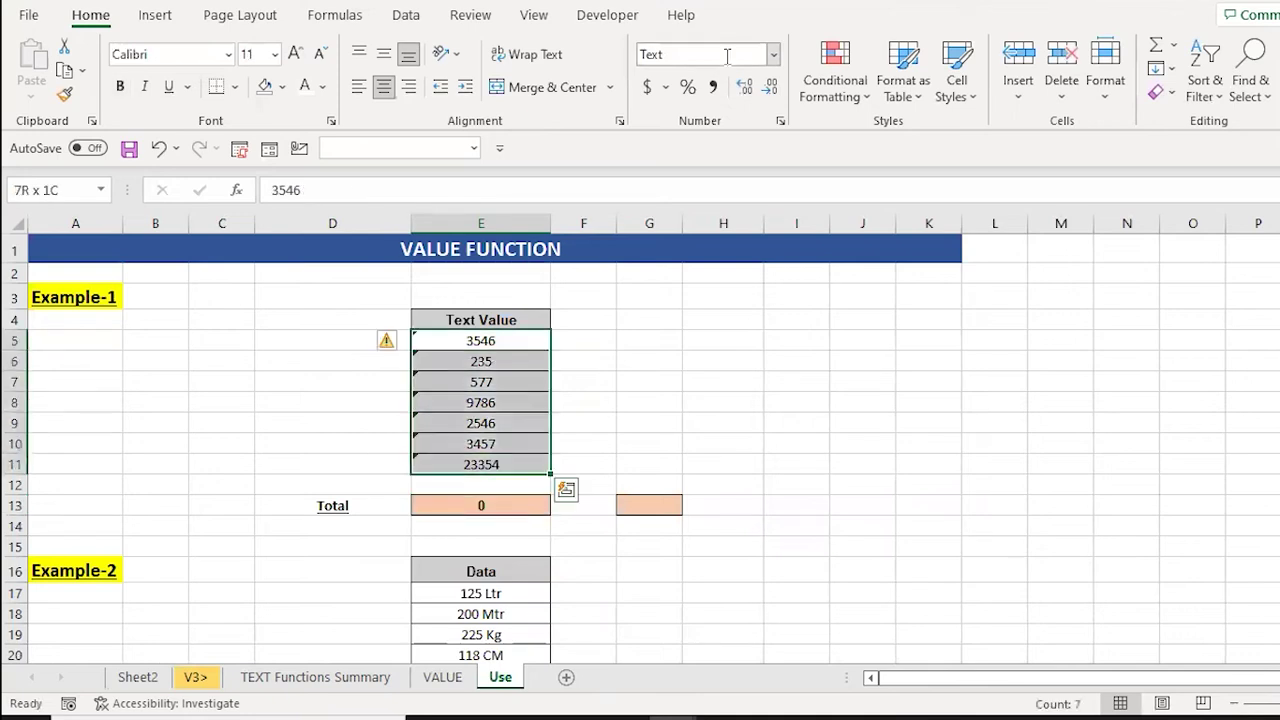
Enter the formula =VALUE(E5) in cell G5 to convert the first text value.
key("Right")
key("Right")
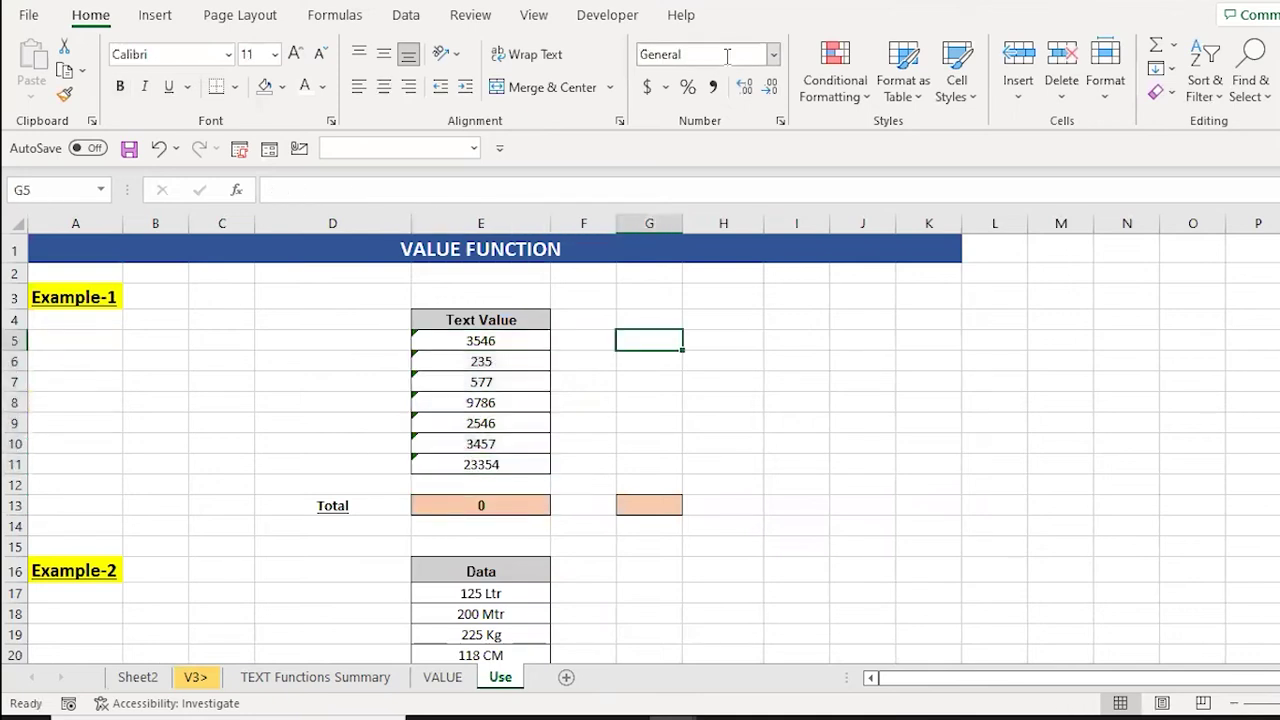
type("=val")
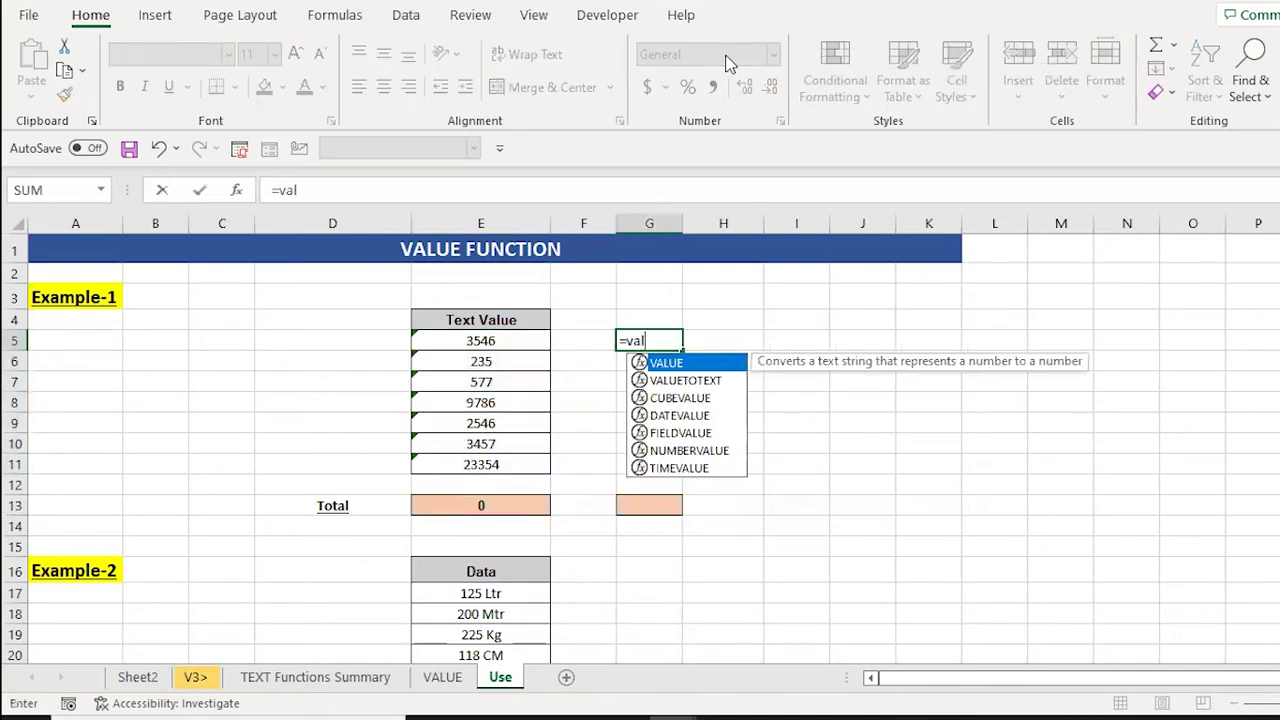
key("Tab")
key("Left")
key("Left")
type(")")
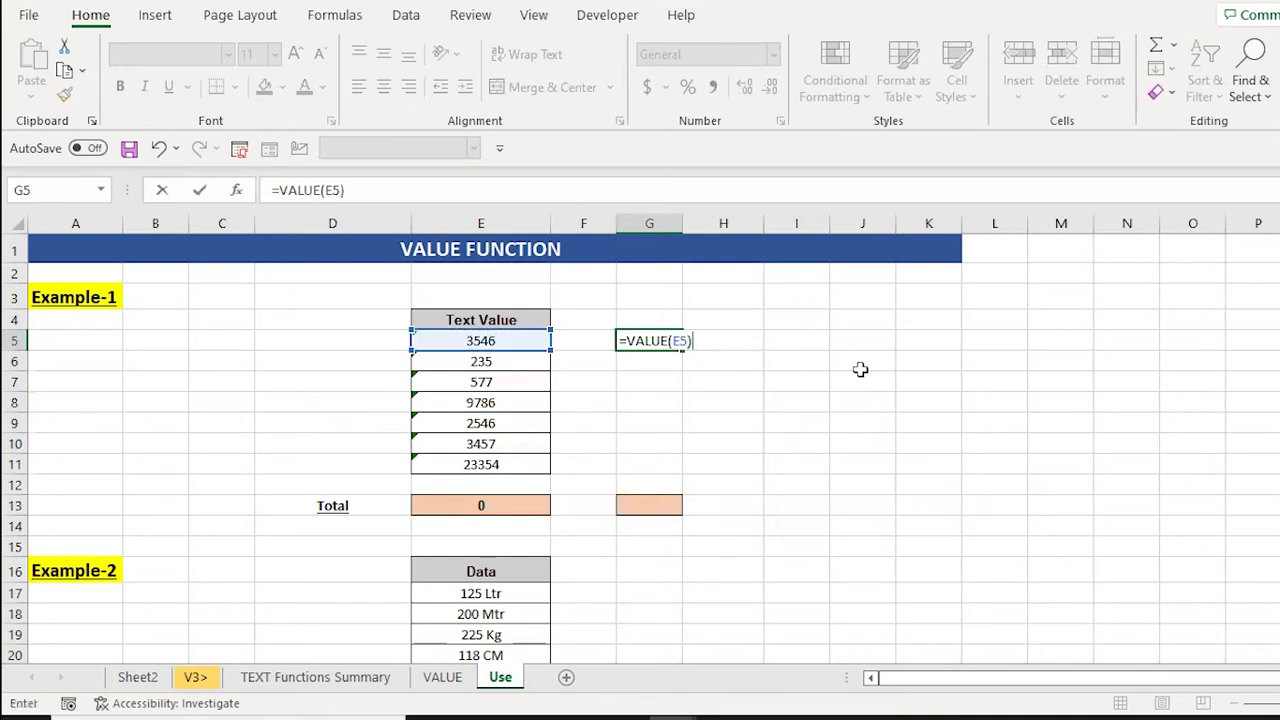
key("ctrl+Return")
Copy the VALUE formula from G5 down through G11 beside the Text Value list.
key("ctrl+c")
key("shift+Down")
key("shift+Down")
key("shift+Down")
key("shift+Down")
key("shift+Down")
key("shift+Down")
key("Return")
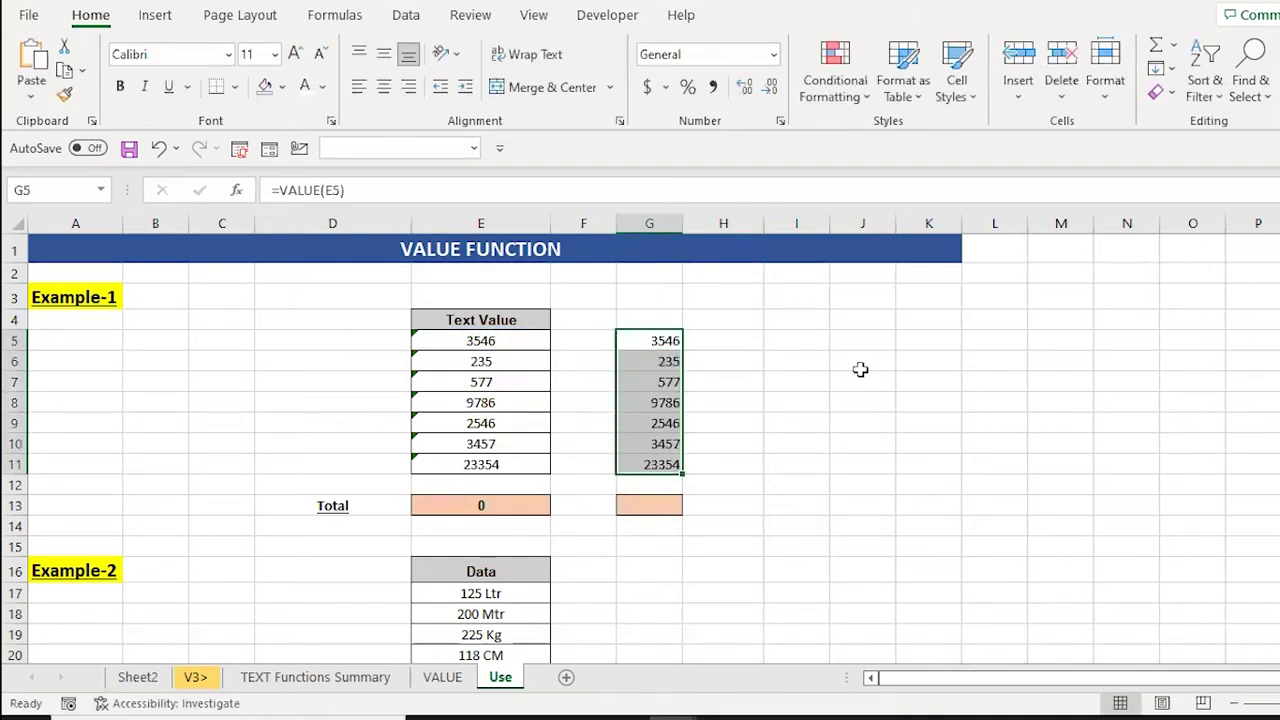
Total the converted numbers in cell G13 with an AutoSum over G5:G12.
key("ctrl+Down")
key("Down")
key("Down")
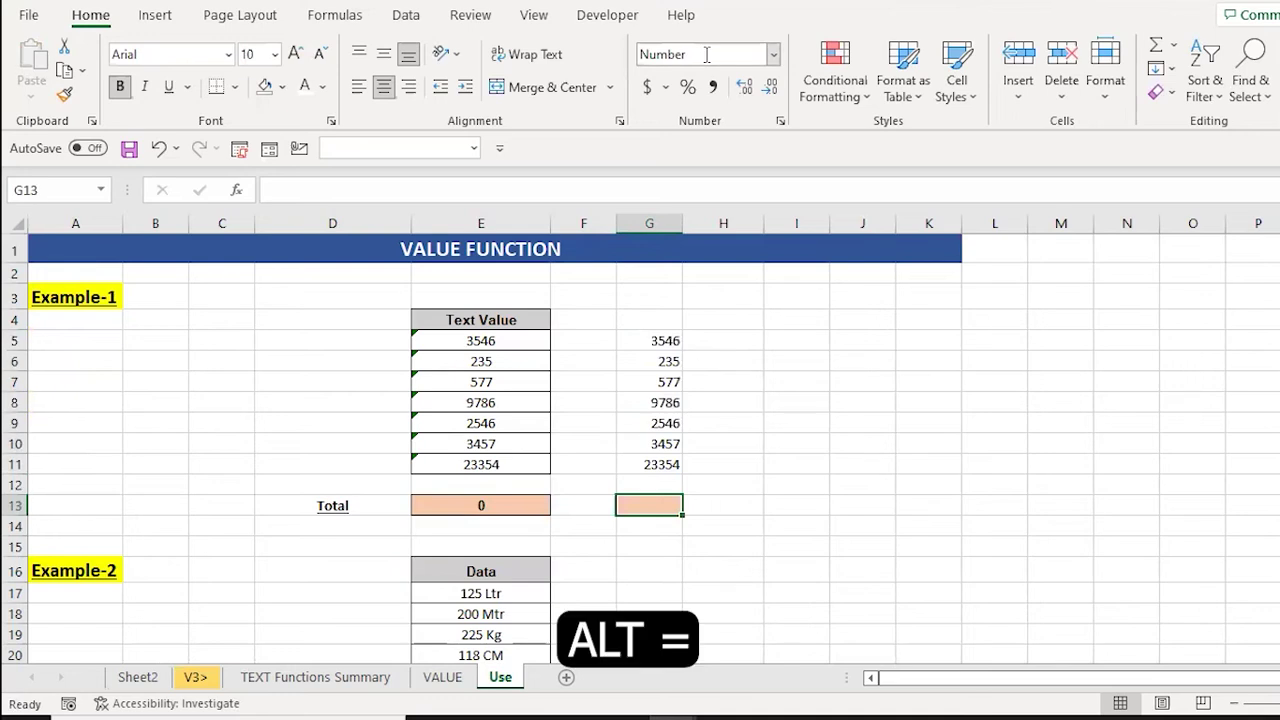
key("alt+equal")
key("ctrl+Return")
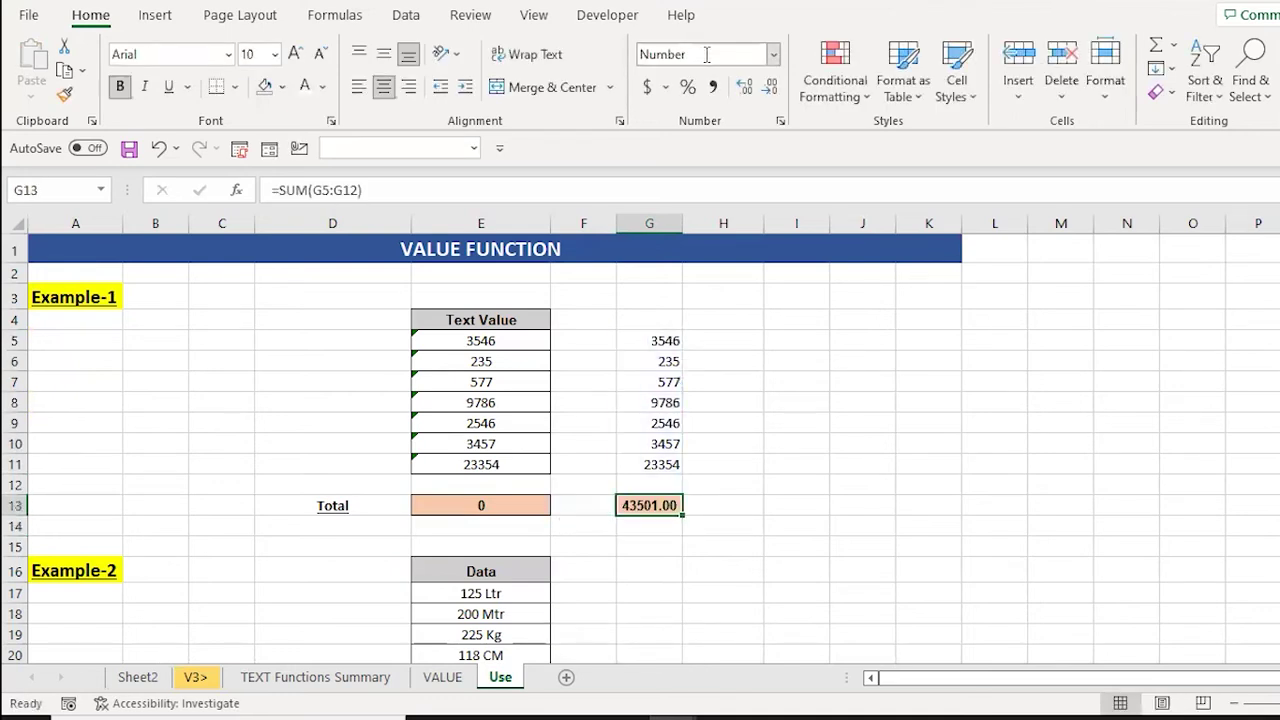
Compare the text values in E5:E11 and their total in E13 with the converted numbers and total in column G.
key("Left")
key("Left")
key("Right")
key("Right")
key("Up")
key("Up")
key("Left")
key("Left")
key("ctrl+Up")
key("Down")
key("ctrl+shift+Down")
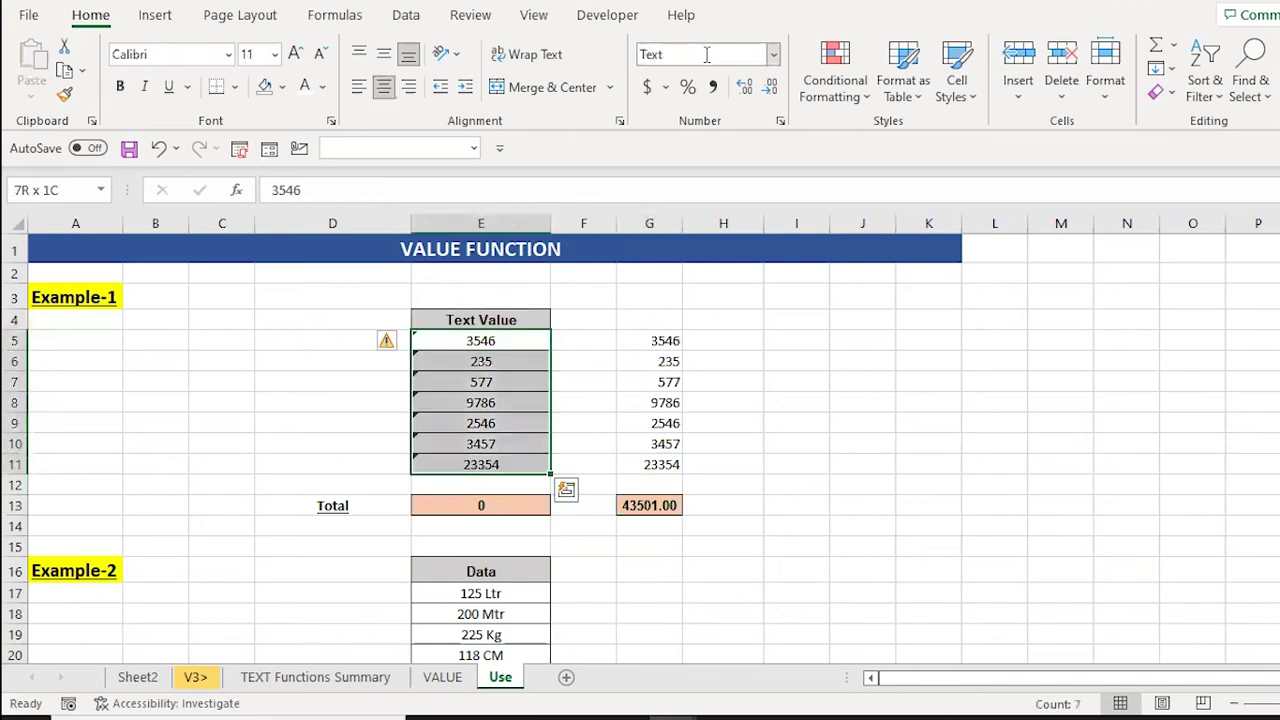
key("Right")
key("Right")
key("ctrl+shift+Down")
key("ctrl+Down")
key("Down")
key("Down")
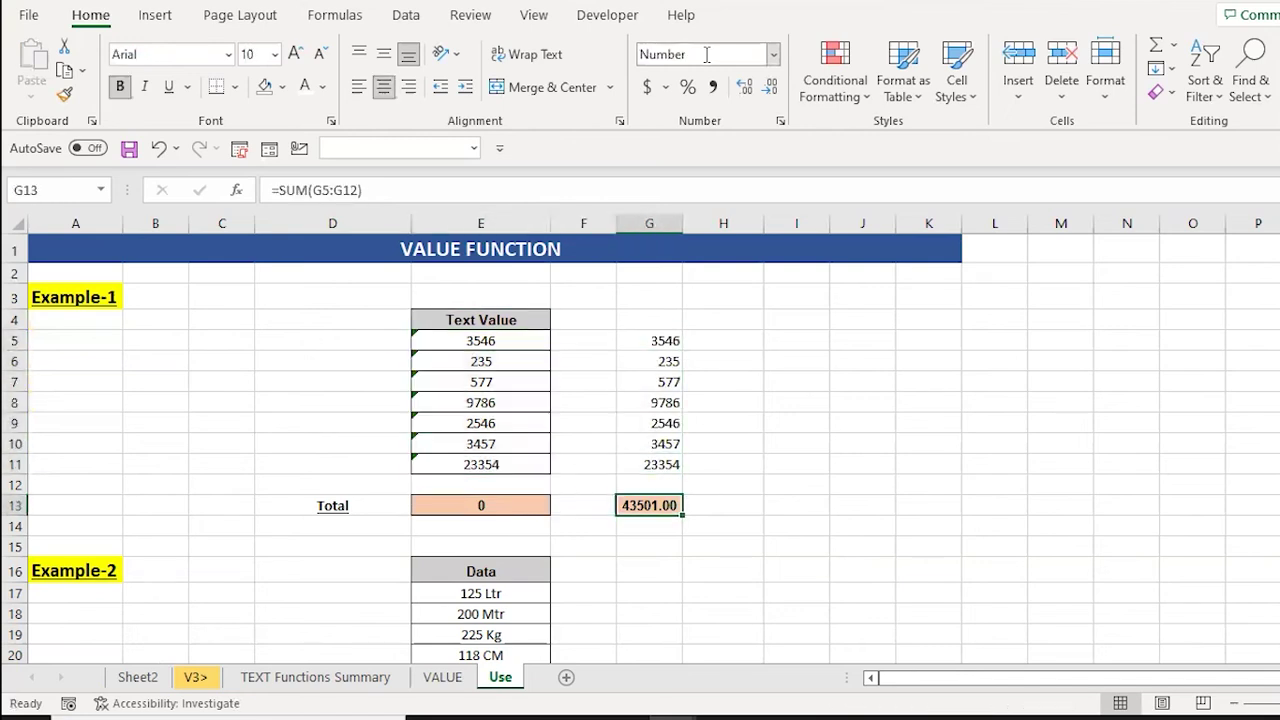
Clear the SUM formula from total cell E13.
key("Left")
key("Left")
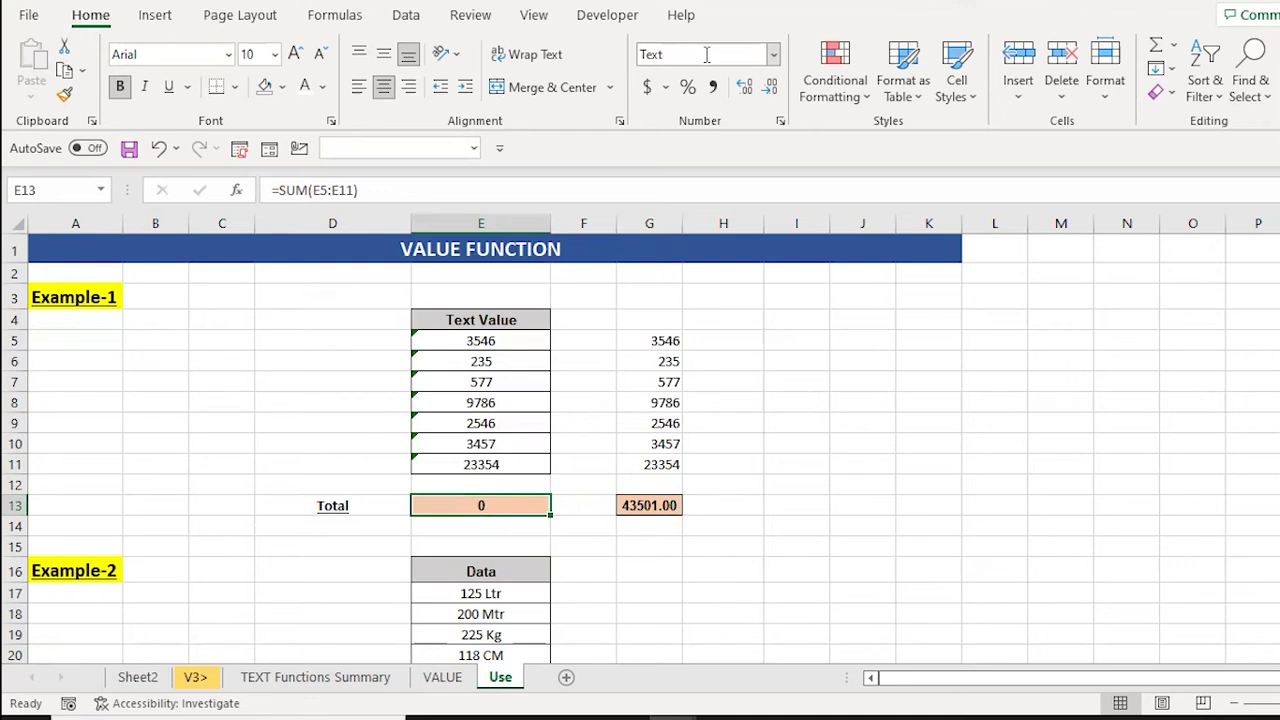
key("Delete")
Review the text values in E5:E11 together with the empty total cell E13.
key("ctrl+Up")
key("ctrl+Up")
key("Down")
key("ctrl+shift+Down")
key("ctrl+Down")
key("Down")
key("Down")
key("ctrl+Up")
key("ctrl+Up")
key("Down")
key("ctrl+shift+Down")
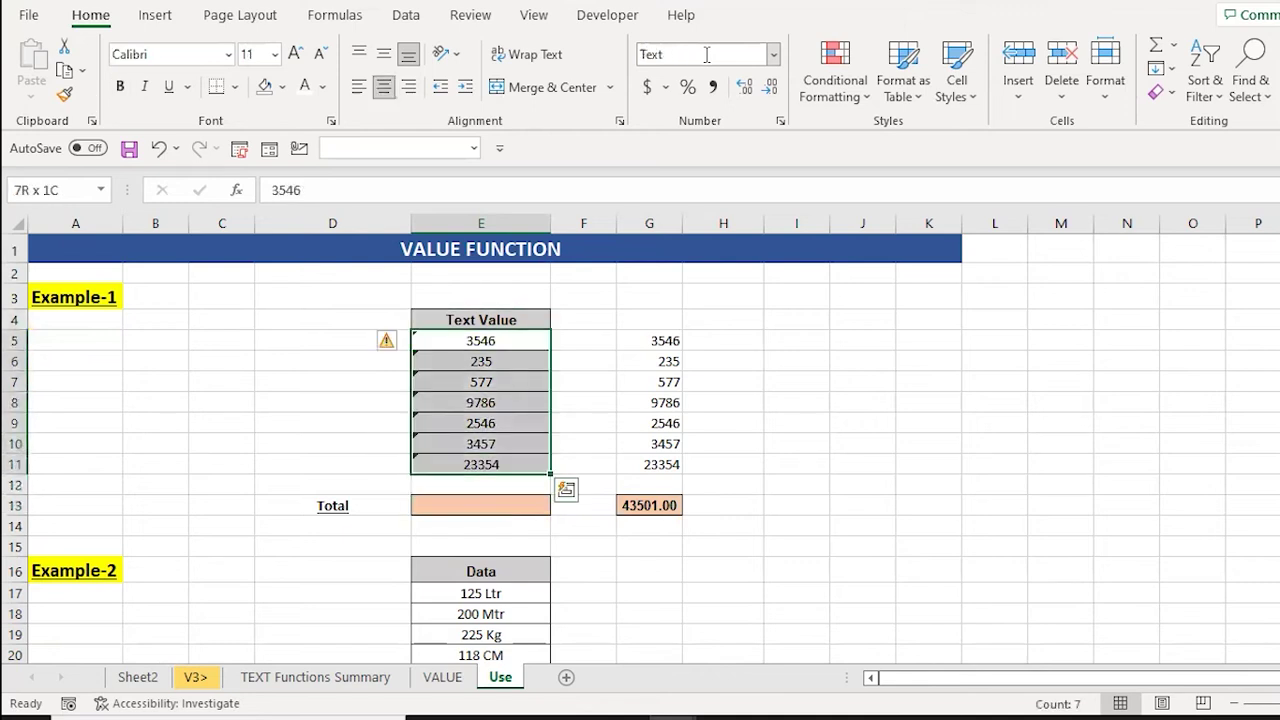
key("ctrl+Down")
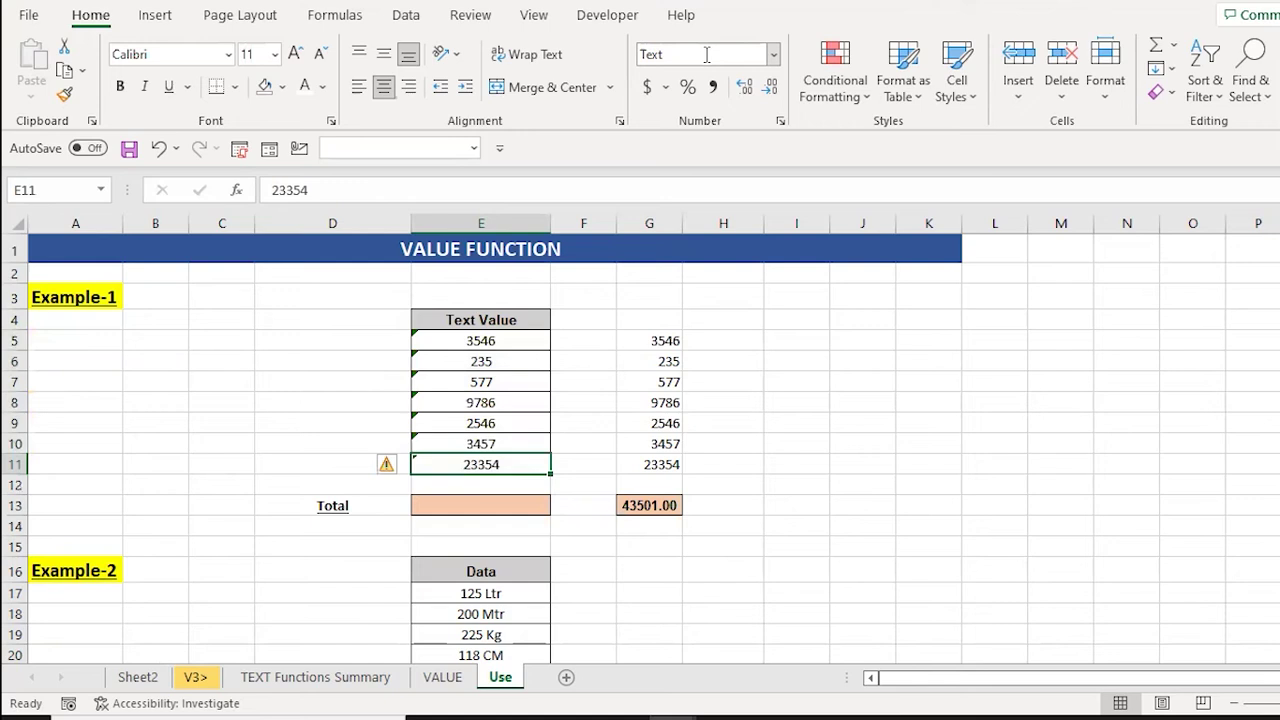
Examine the VALUE helper formulas in column G and the total they feed in G13.
key("ctrl+Up")
key("Down")
key("Down")
key("Right")
key("Right")
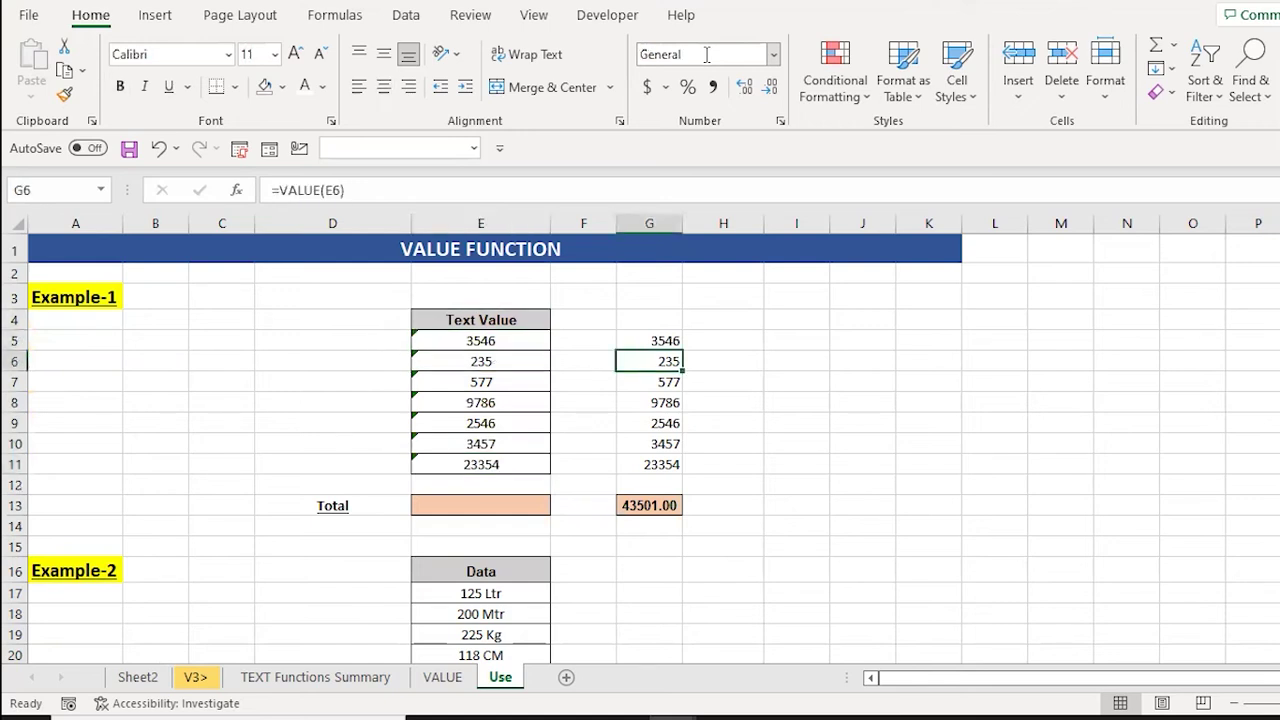
key("ctrl+Down")
key("Down")
key("Down")
key("Left")
key("Left")
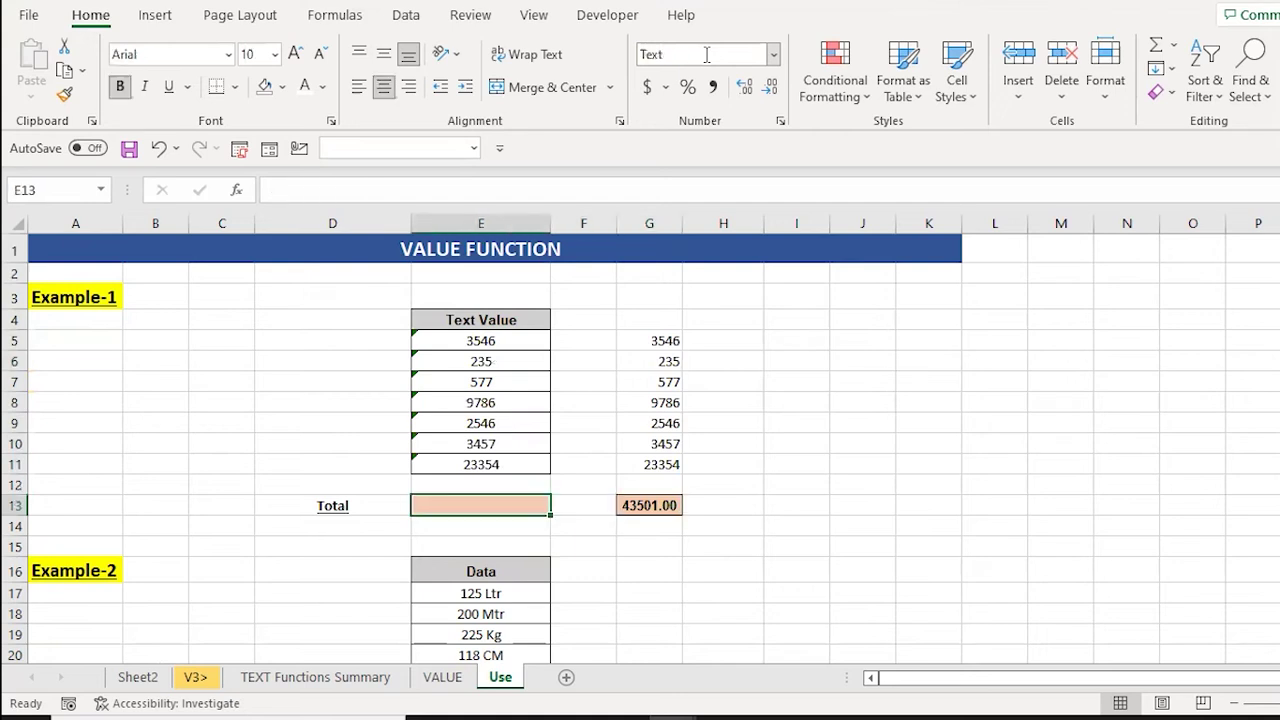
Total the text values in cell E13 with the formula =SUM(VALUE(E5:E11)).
key("ctrl+Up")
key("ctrl+Up")
key("Down")
key("ctrl+shift+Down")
key("ctrl+Down")
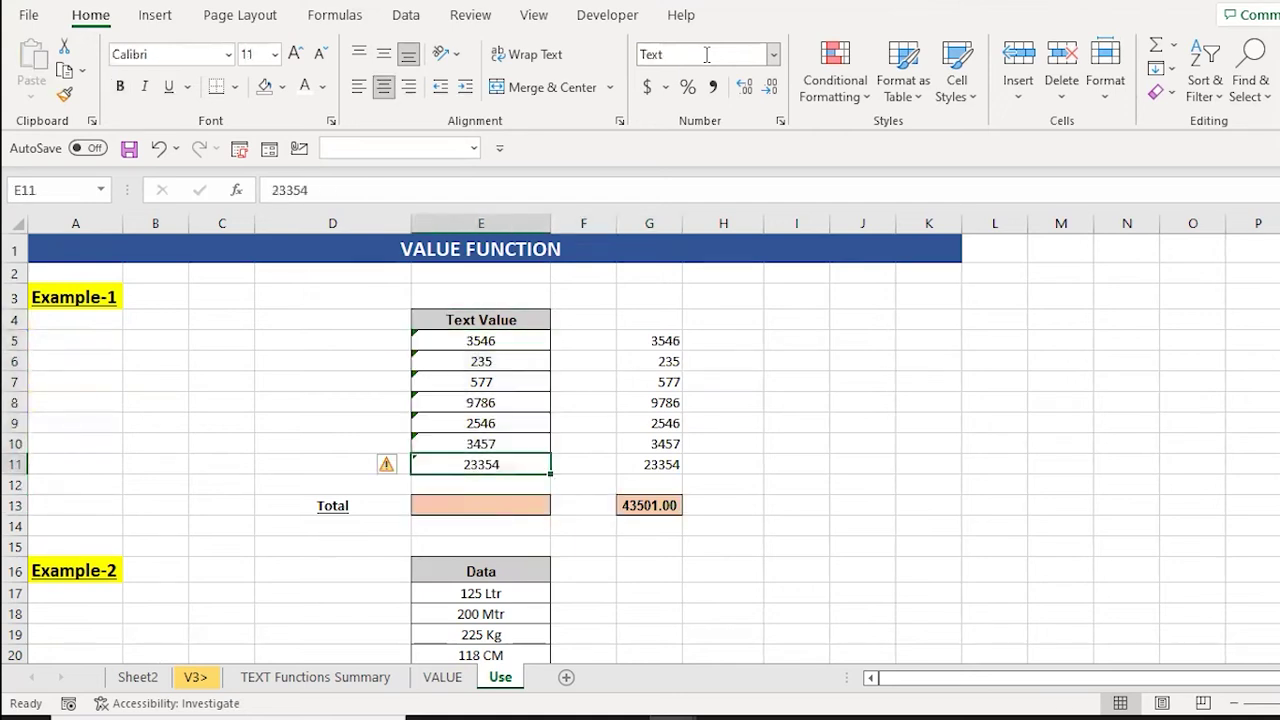
key("Down")
key("Down")
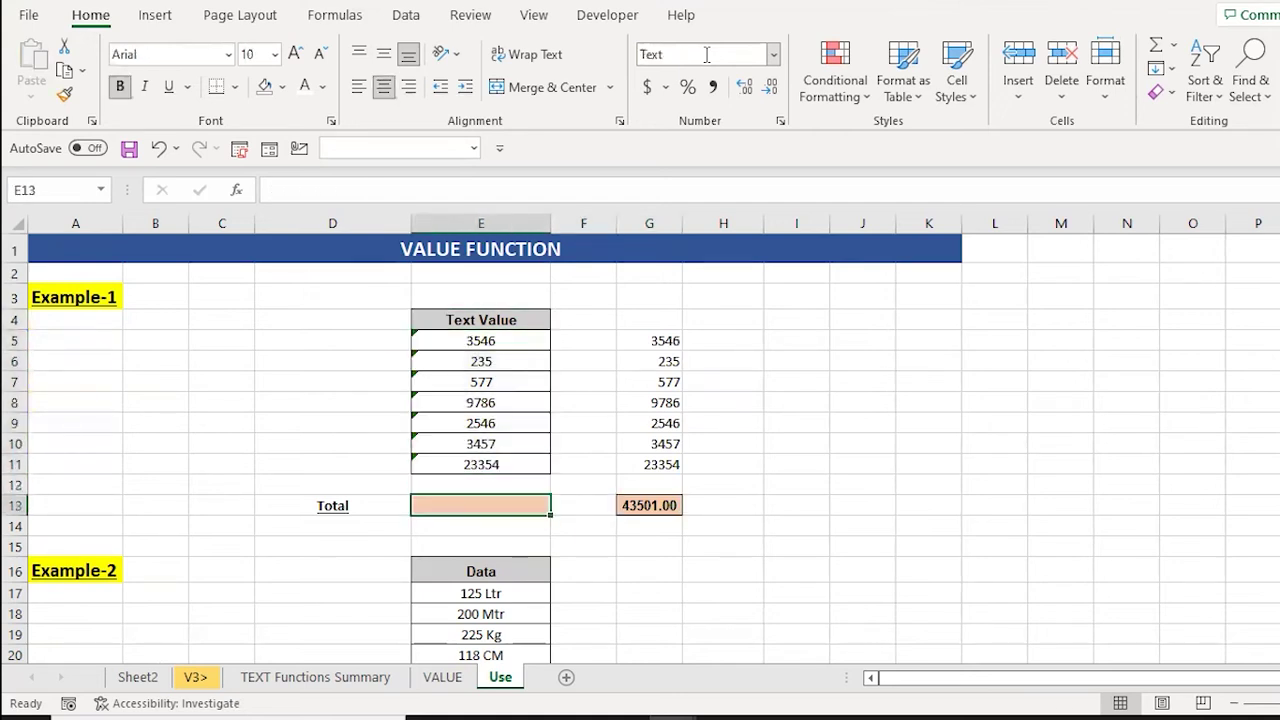
type("=sum")
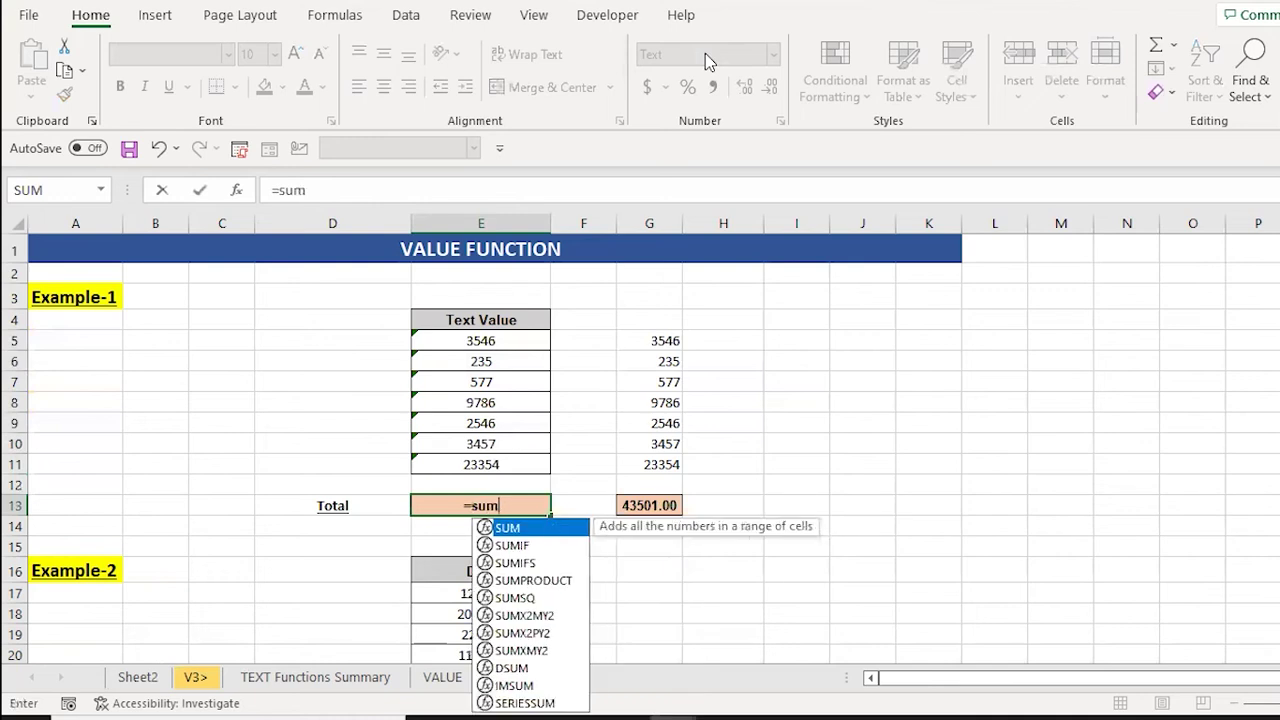
key("Tab")
type("valu")
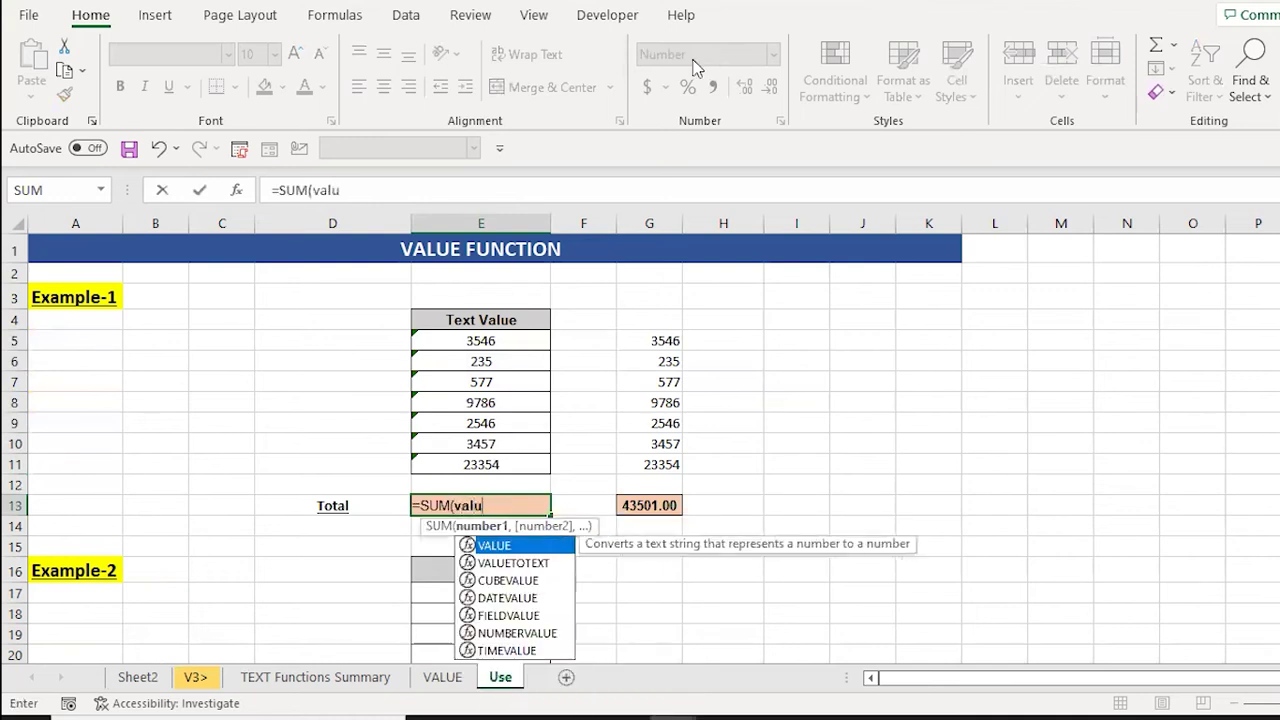
key("Tab")
key("Up")
key("Up")
key("shift+Up")
key("shift+Down")
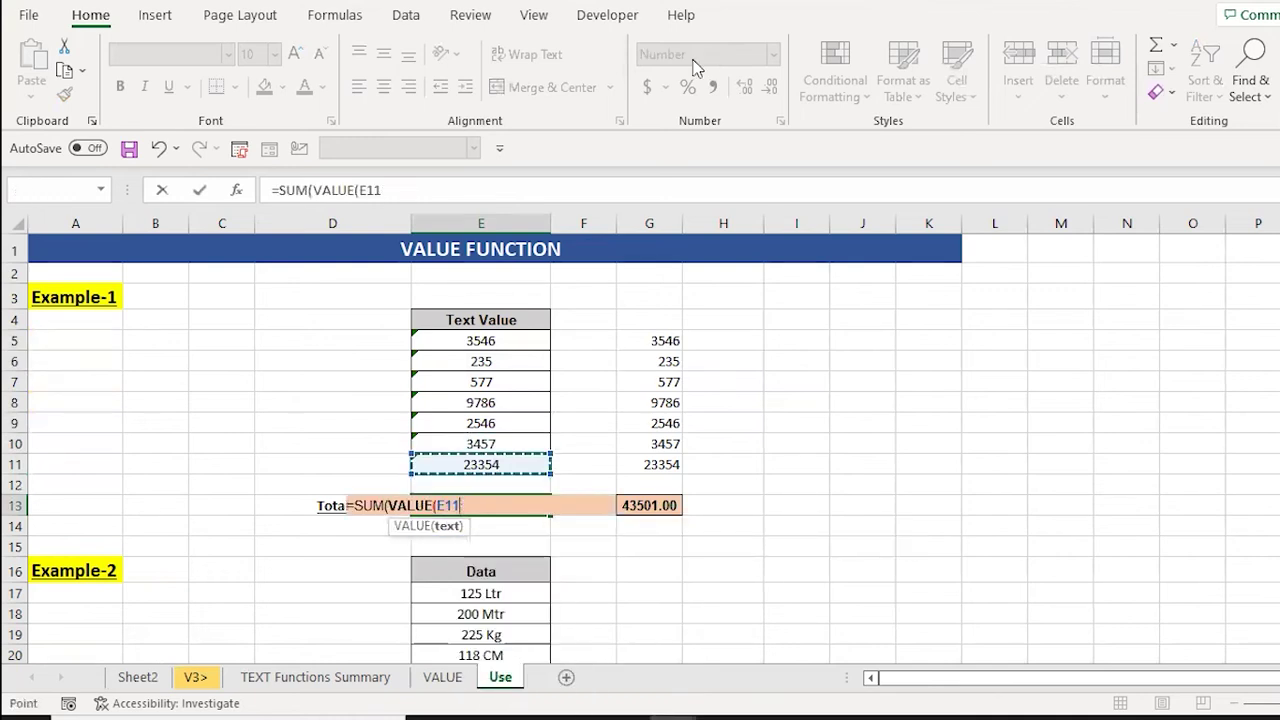
key("shift+Up")
key("shift+Up")
key("shift+Up")
key("shift+Up")
key("shift+Up")
key("shift+Up")
type("))")
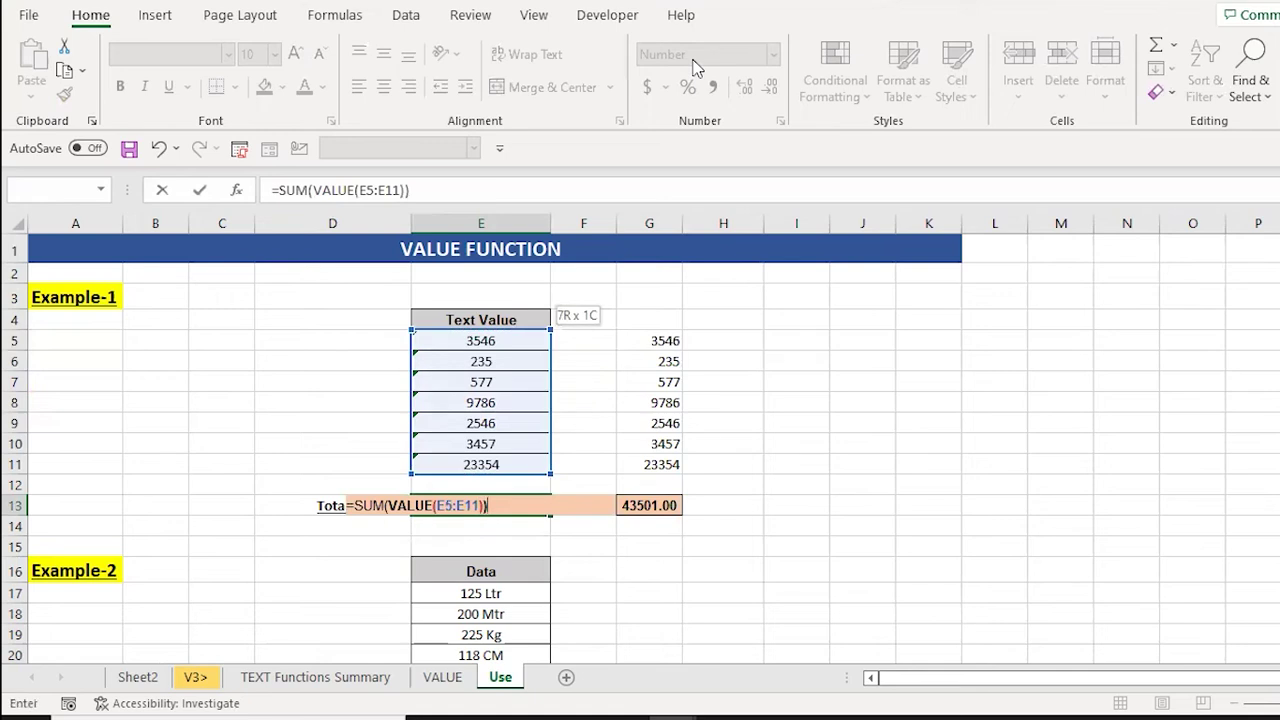
key("ctrl+Return")
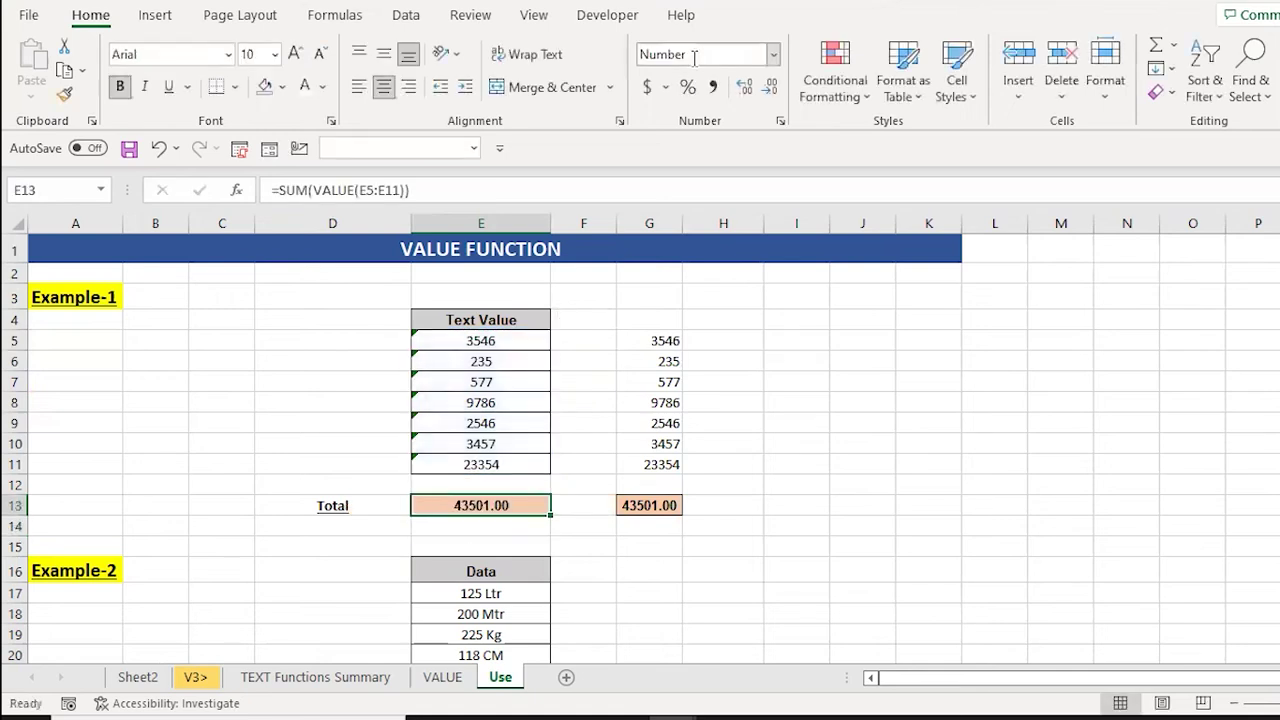
Review the Example-1 helper values in column G against the text values in column E.
key("Up")
key("Up")
key("Up")
key("Right")
key("Right")
key("Up")
key("Up")
key("Up")
key("Up")
key("Up")
key("ctrl+shift+Down")
key("ctrl+shift+Down")
key("Left")
key("Left")
Examine the Example-2 quantities with unit suffixes in E17:E26 and the empty total cell below them.
key("ctrl+Down")
key("Down")
key("Down")
key("Down")
key("Down")
key("Down")
key("Down")
key("Down")
key("Down")
key("Down")
key("Down")
key("Down")
key("Down")
key("Down")
key("Down")
key("Down")
key("Down")
key("Down")
key("Down")
key("Down")
key("Down")
key("Down")
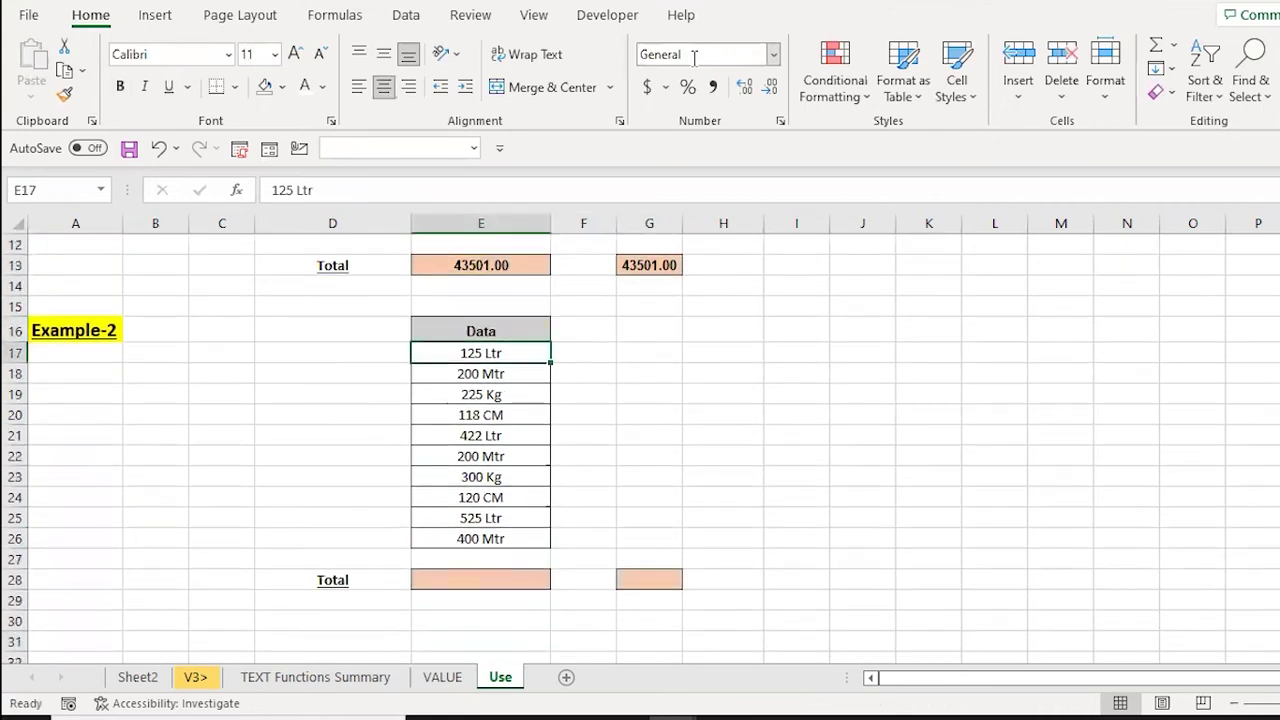
key("ctrl+shift+Down")
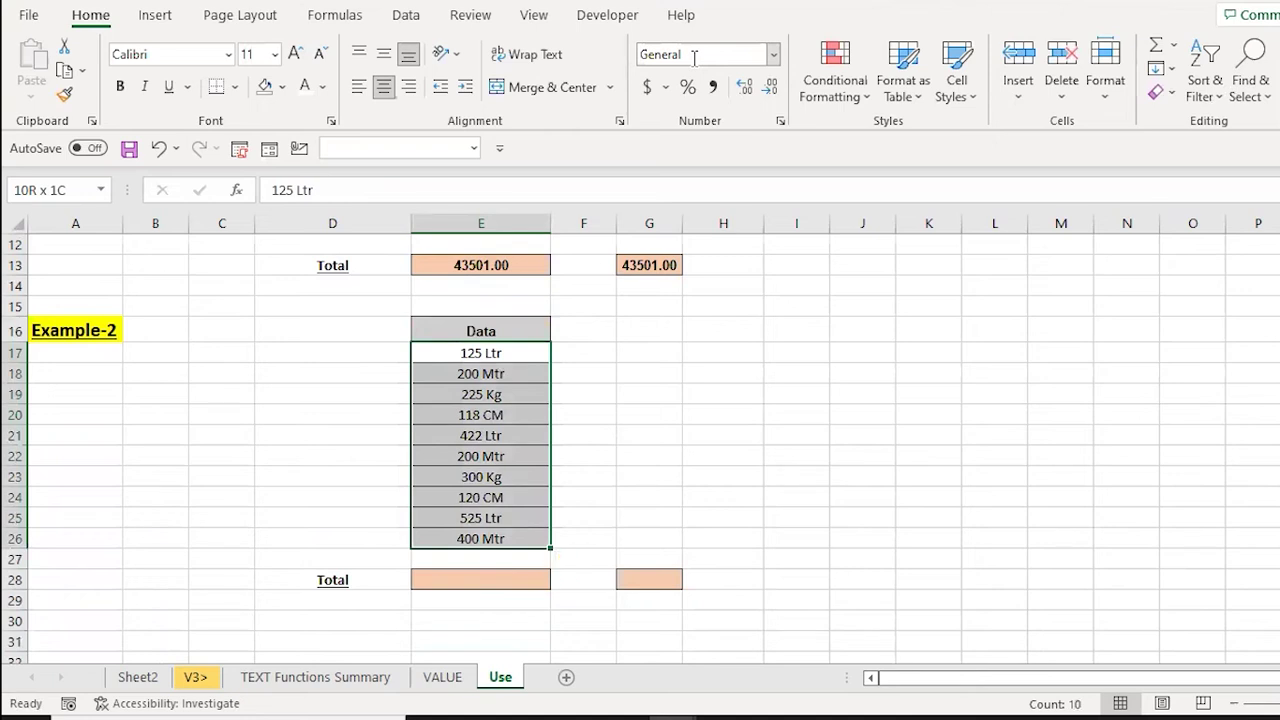
key("ctrl+Down")
key("Down")
key("Down")
key("Up")
key("Up")
key("Up")
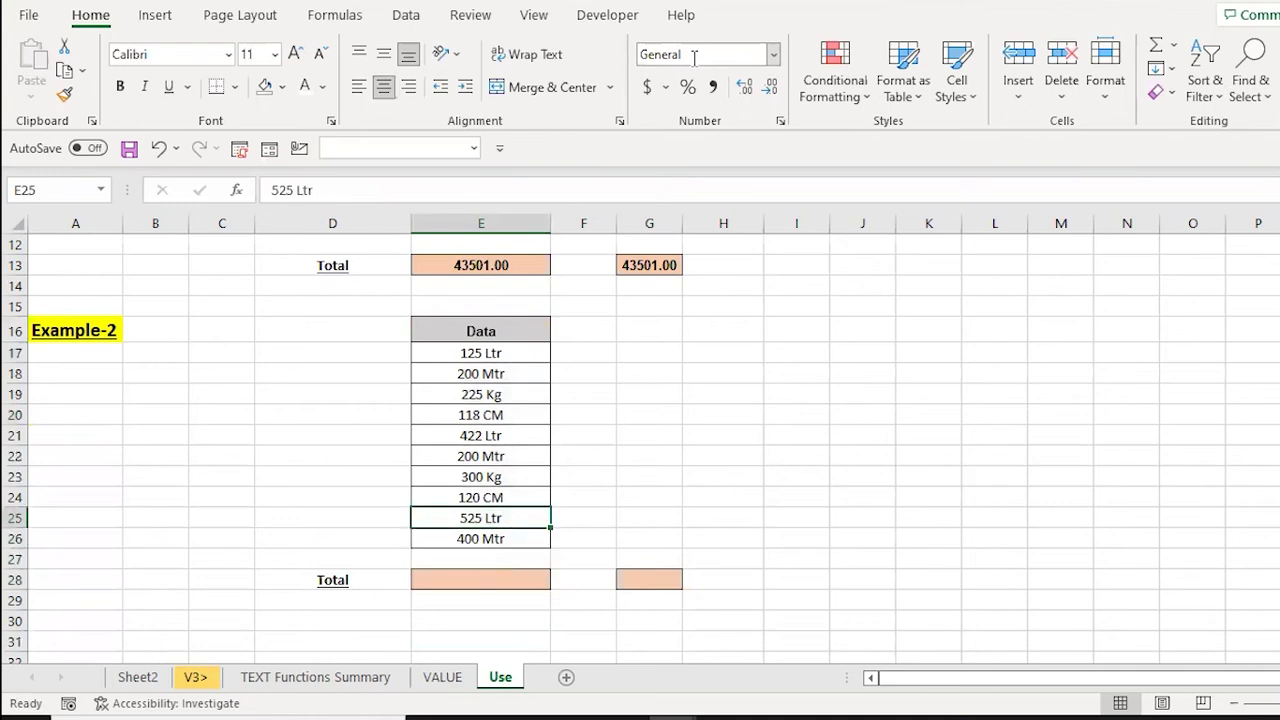
Try to total the Example-2 data in E28 with =SUM(E17:E26), and clear the formula from the cell.
key("Down")
key("Down")
key("Down")
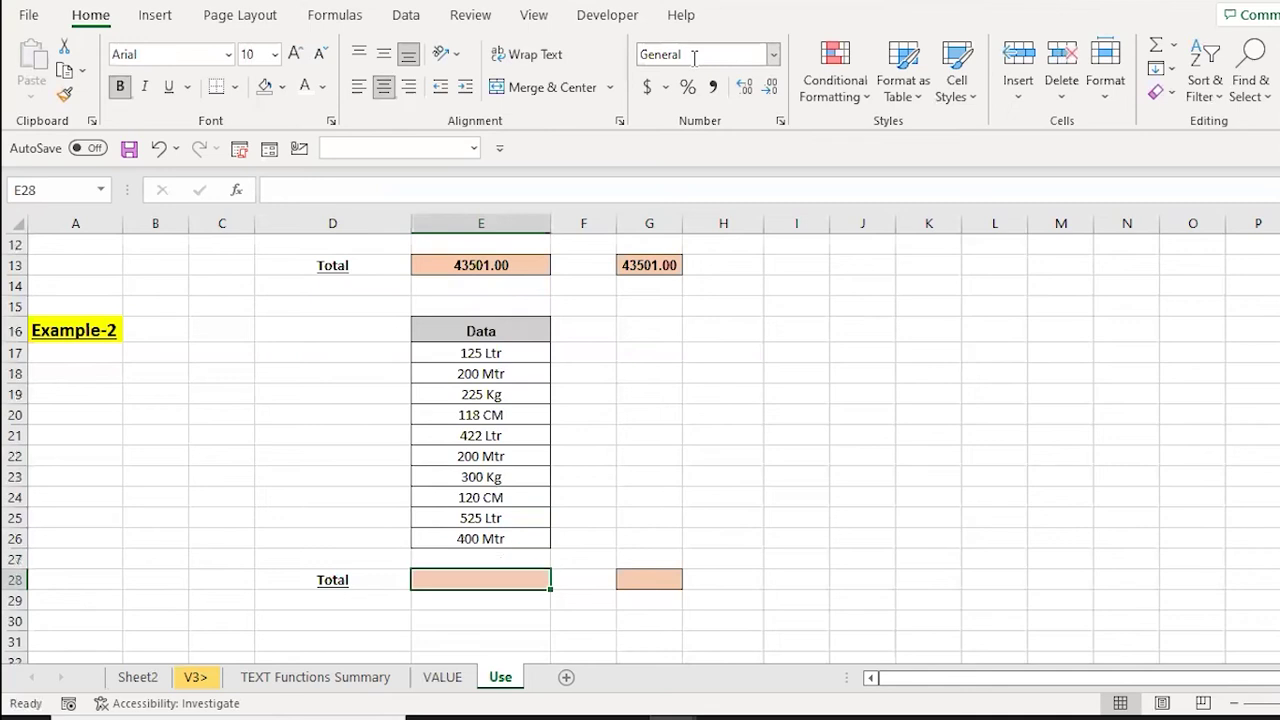
key("Down")
key("Up")
type("=sum")
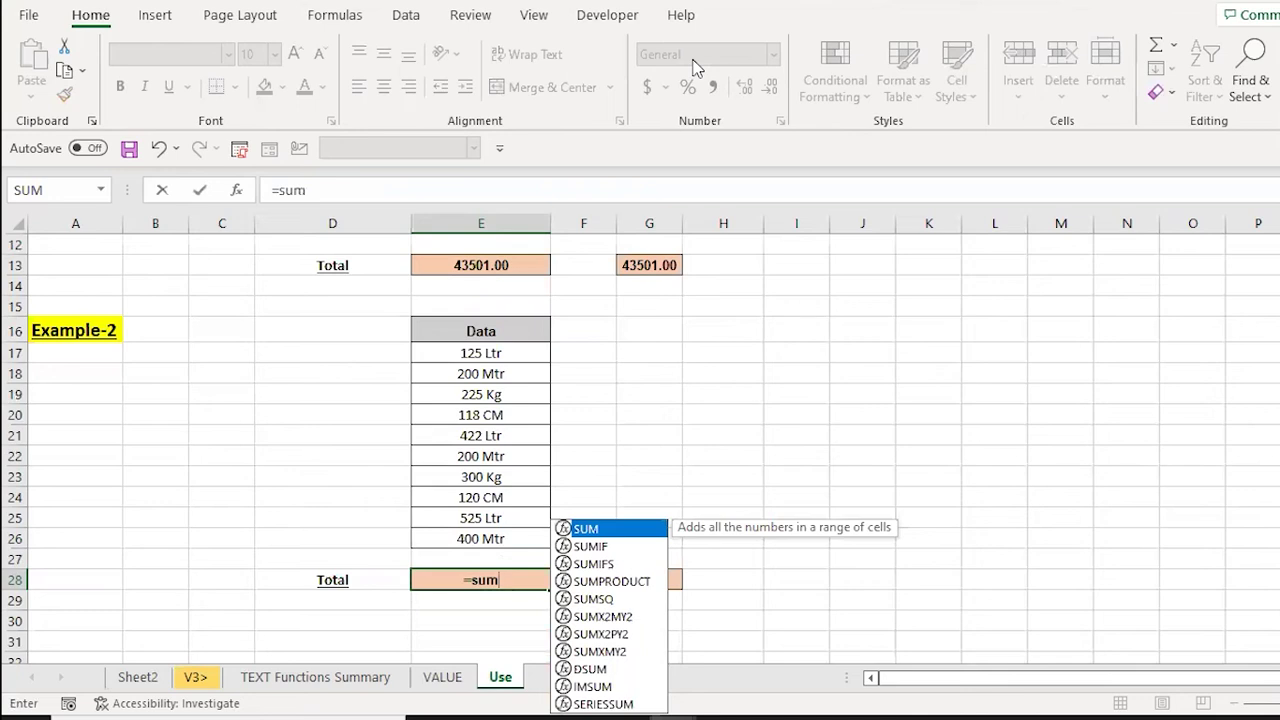
key("Tab")
key("Up")
key("Up")
key("shift+Up")
key("shift+Up")
key("shift+Up")
key("shift+Up")
key("shift+Up")
key("shift+Up")
key("shift+Up")
key("shift+Up")
key("shift+Up")
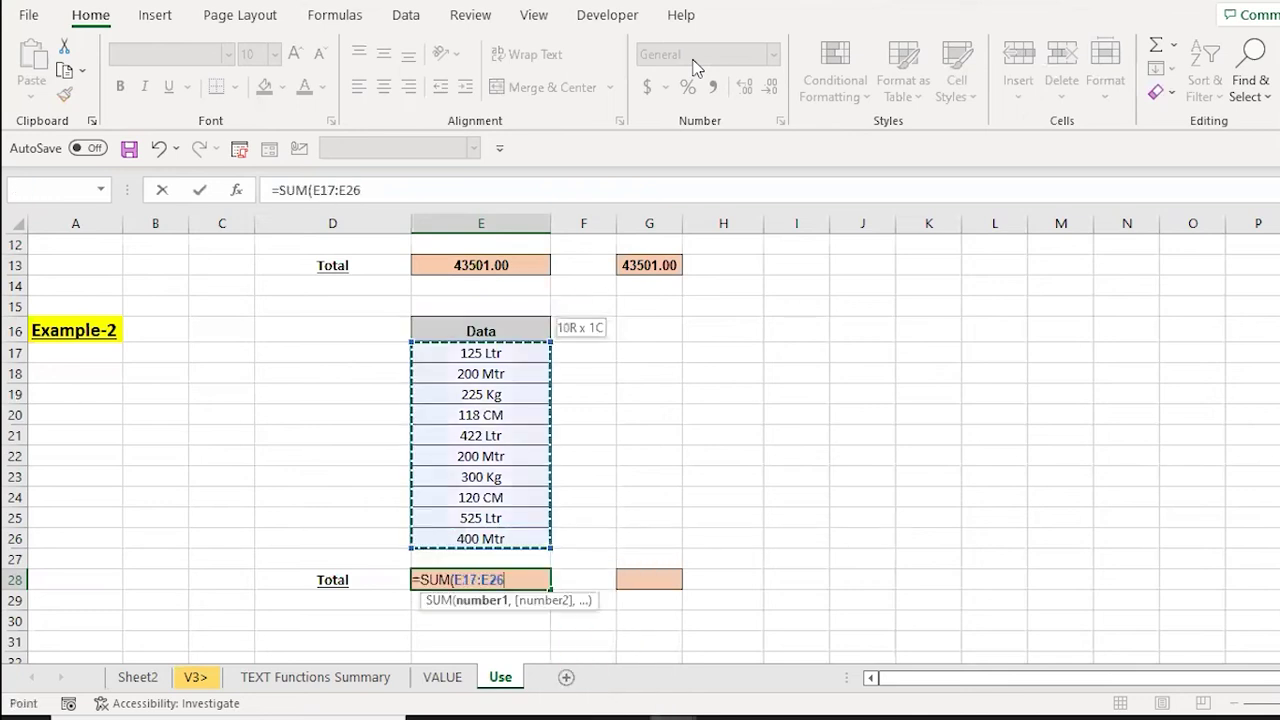
type(")")
key("ctrl+Return")
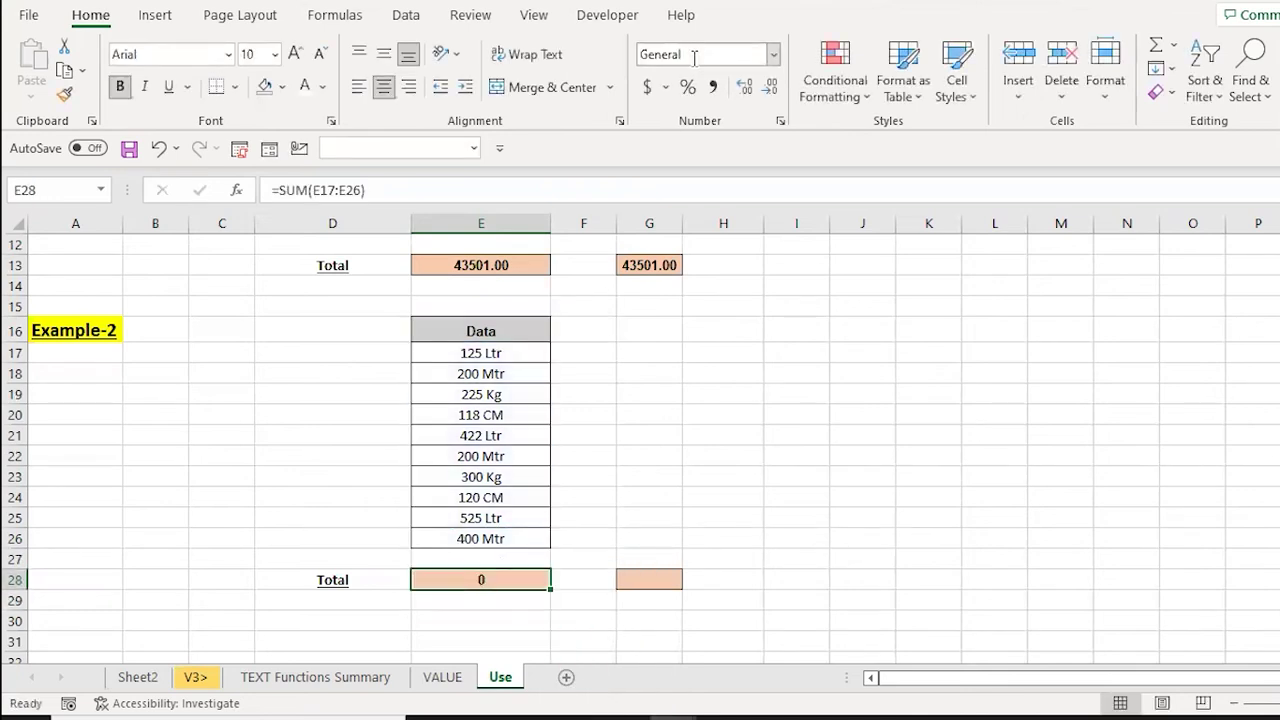
key("Delete")
Extract the first three characters of the first Example-2 entry in G17 with =LEFT(E17,3).
key("Up")
key("Up")
key("ctrl+Up")
key("Down")
key("Right")
key("Right")
type("=len")
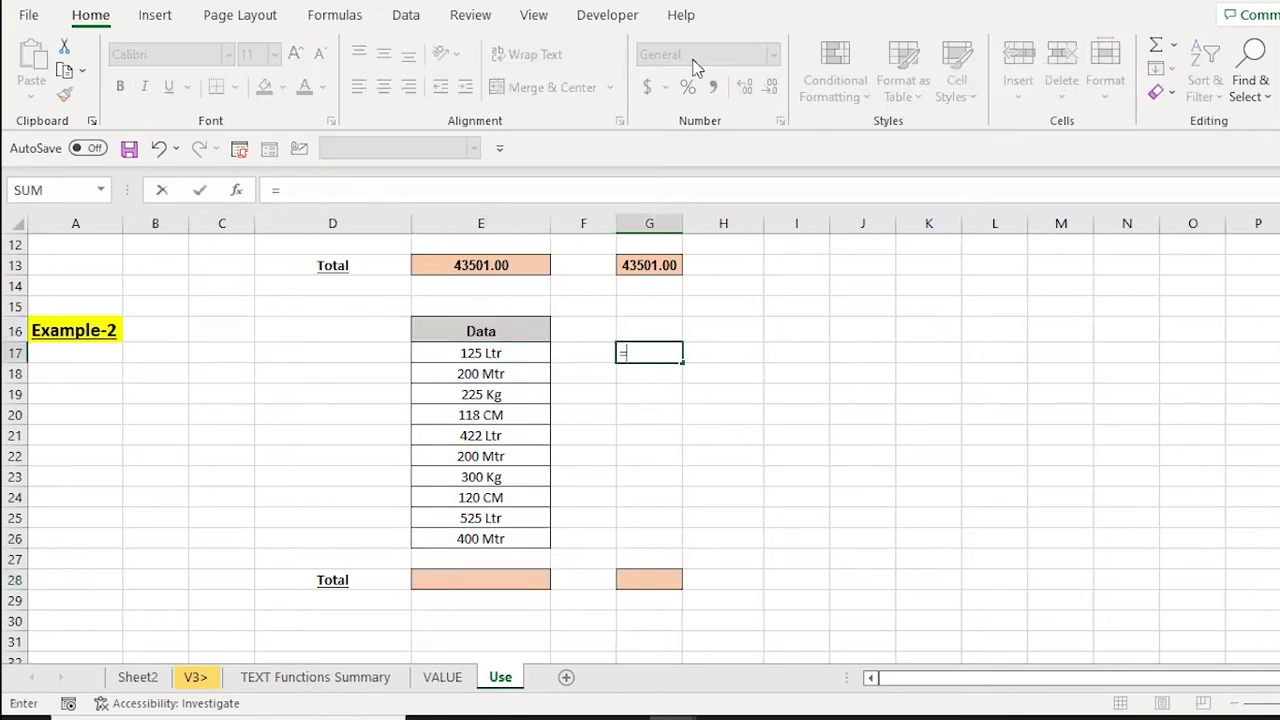
key("BackSpace")
key("Tab")
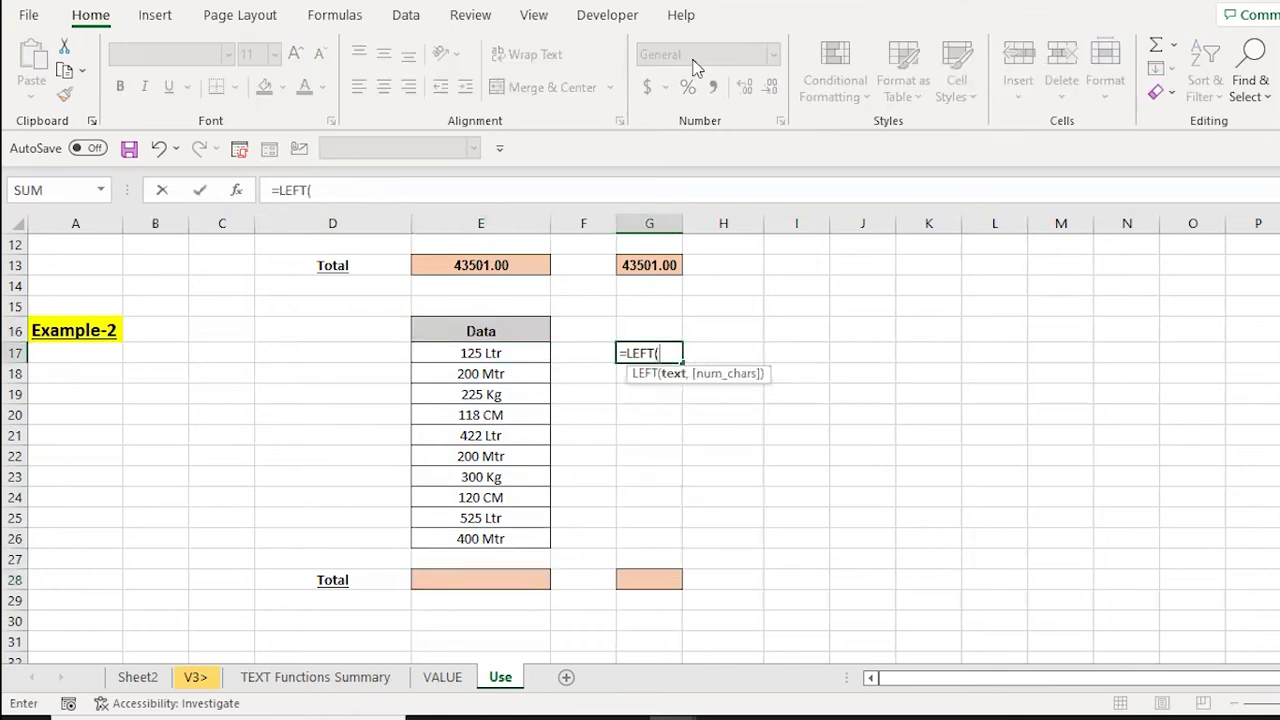
key("Left")
key("Left")
type(",3)")
key("ctrl+Return")
Copy the LEFT formula from G17 down through G26.
key("ctrl+c")
key("shift+Down")
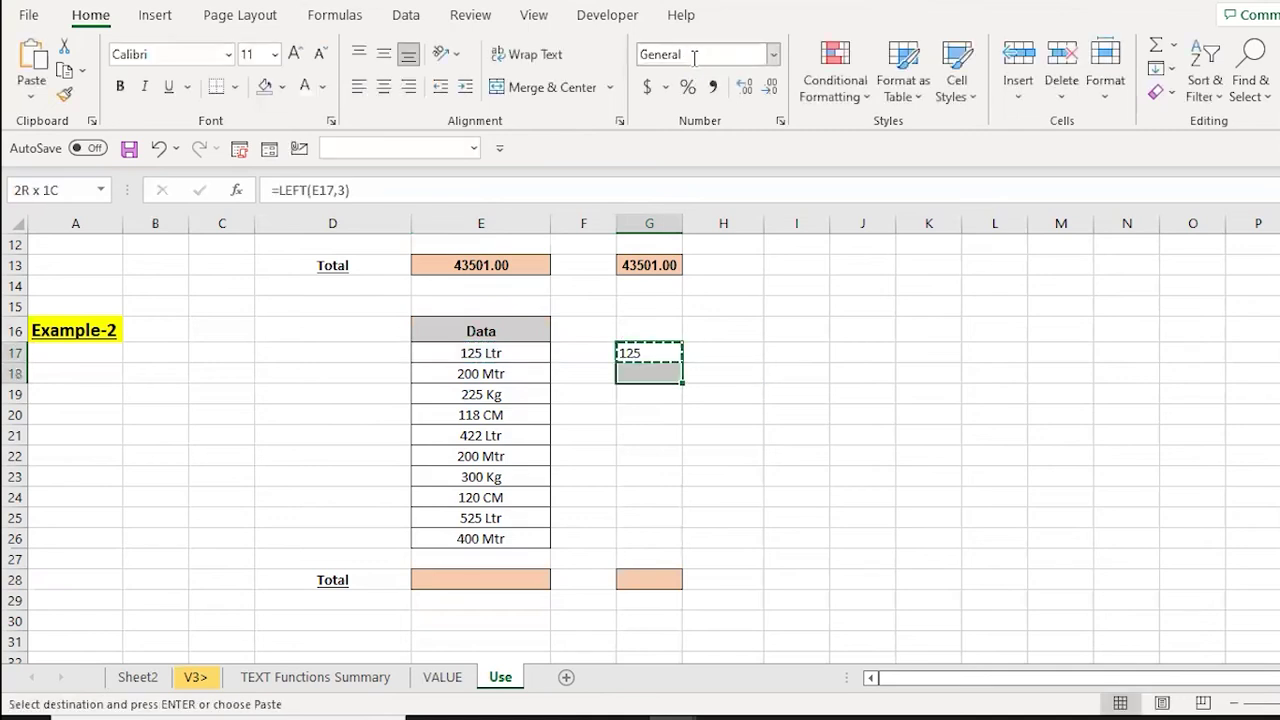
key("shift+Down")
key("shift+Down")
key("shift+Down")
key("shift+Down")
key("shift+Down")
key("shift+Down")
key("shift+Down")
key("shift+Down")
key("Return")
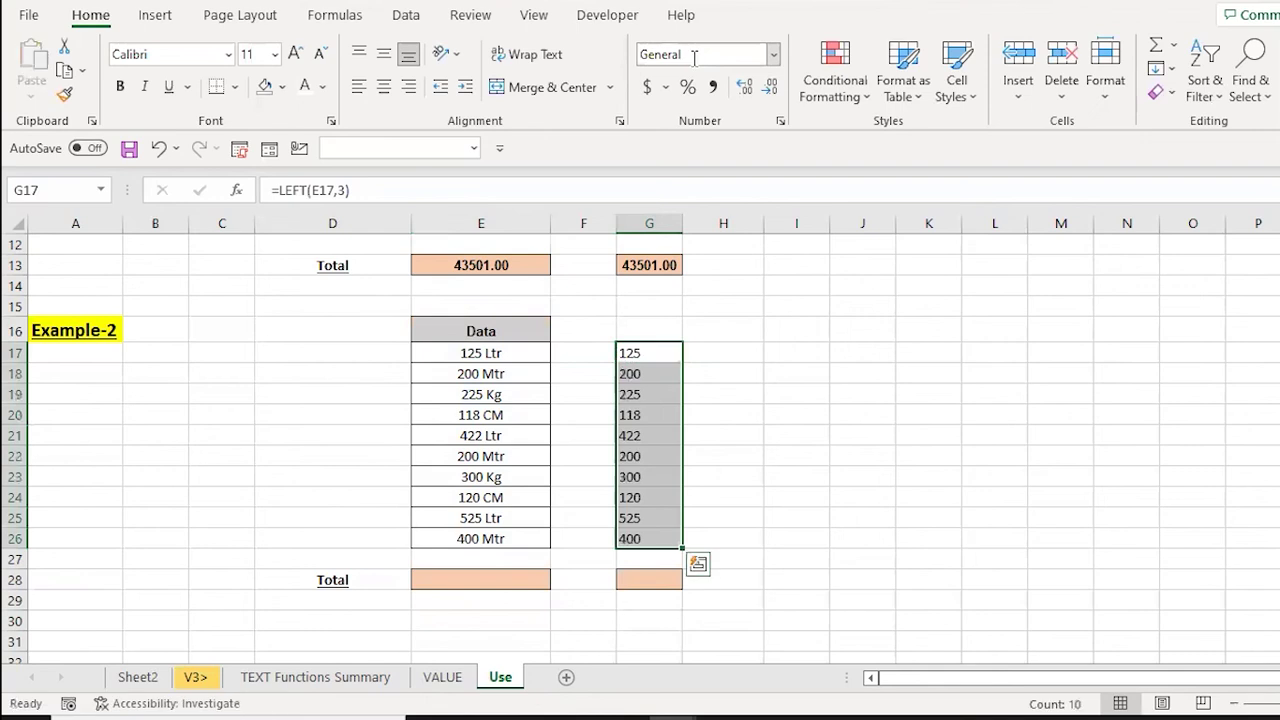
Sum the extracted quantities in total cell G28 with =SUM(G17:G26).
key("Down")
key("Up")
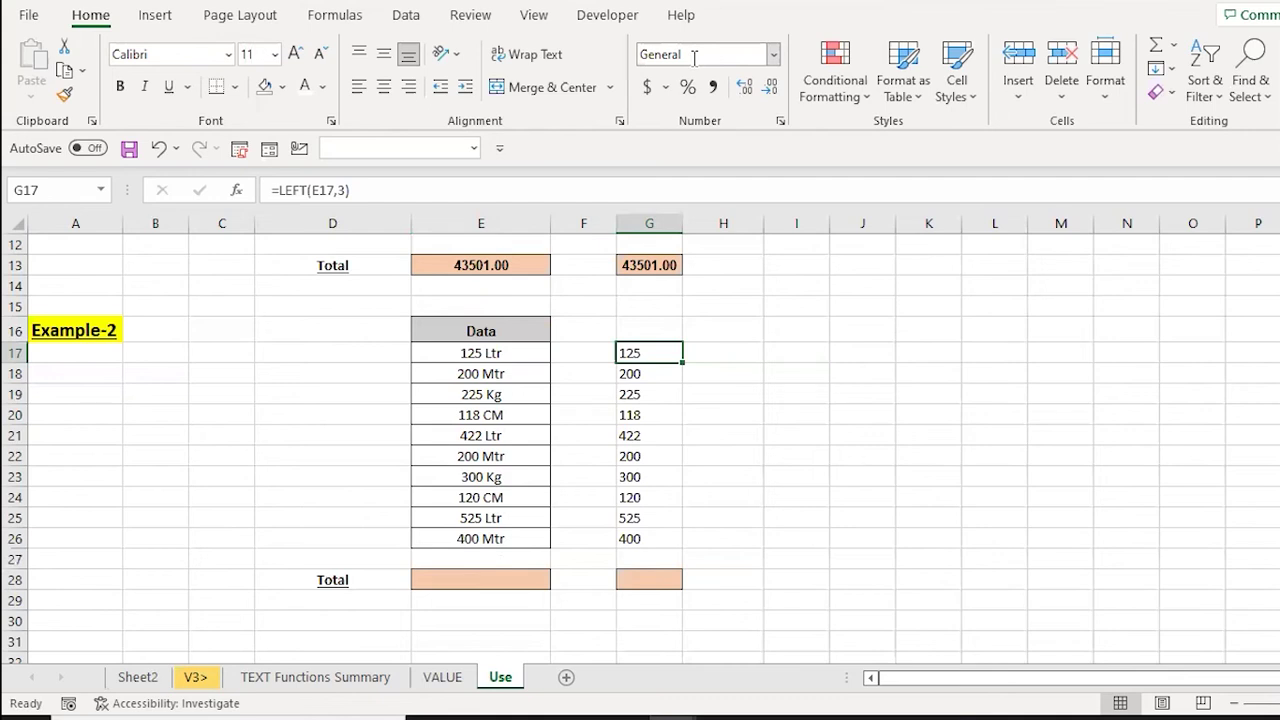
key("Left")
key("Left")
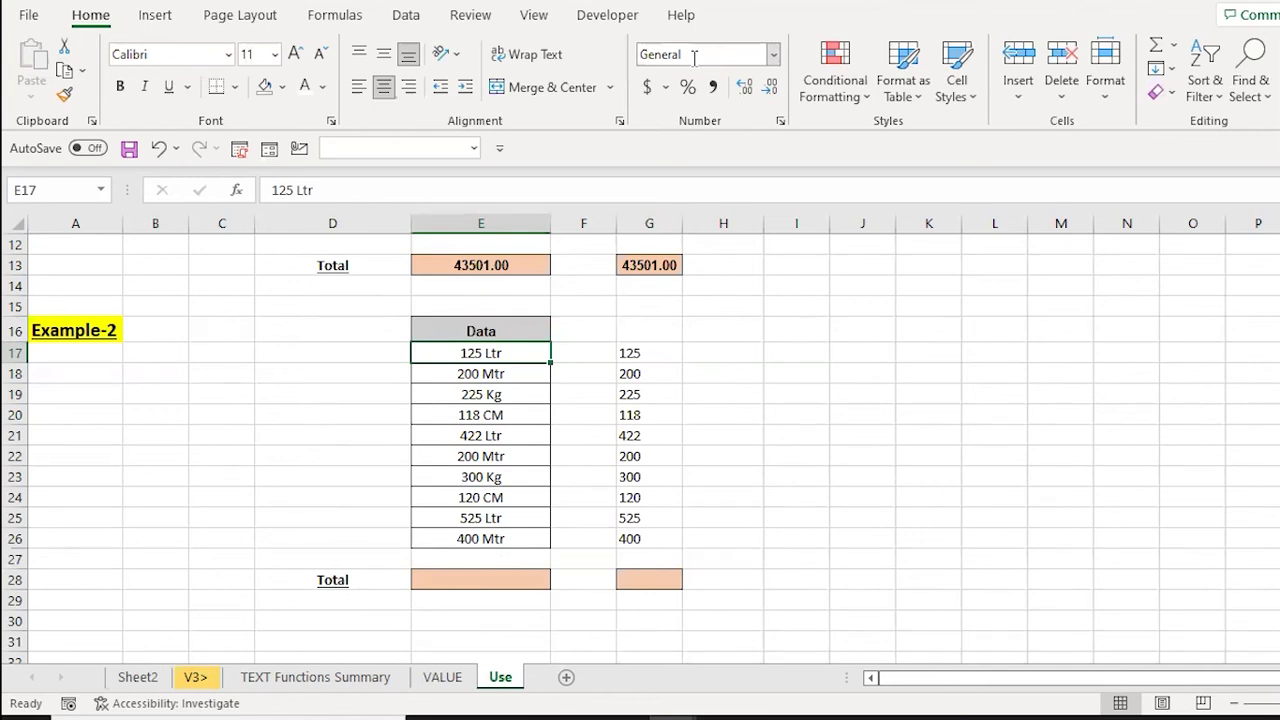
key("Right")
key("Right")
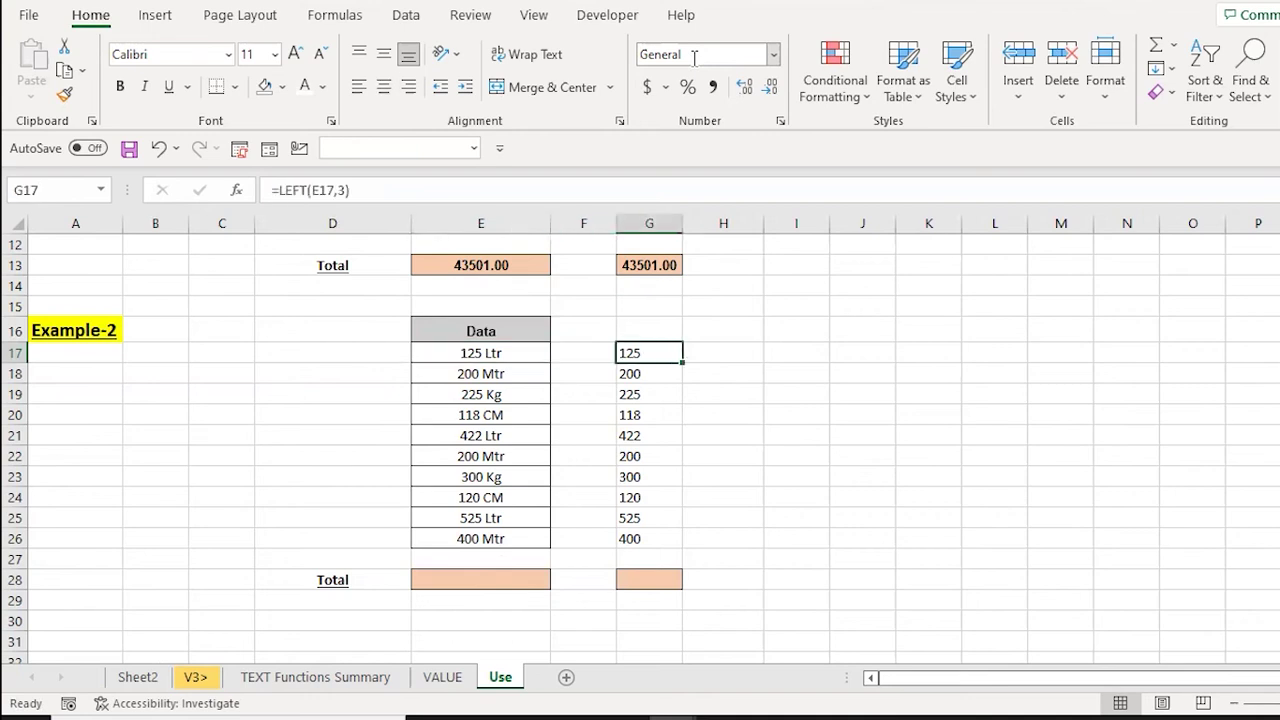
key("ctrl+Down")
key("Down")
key("Down")
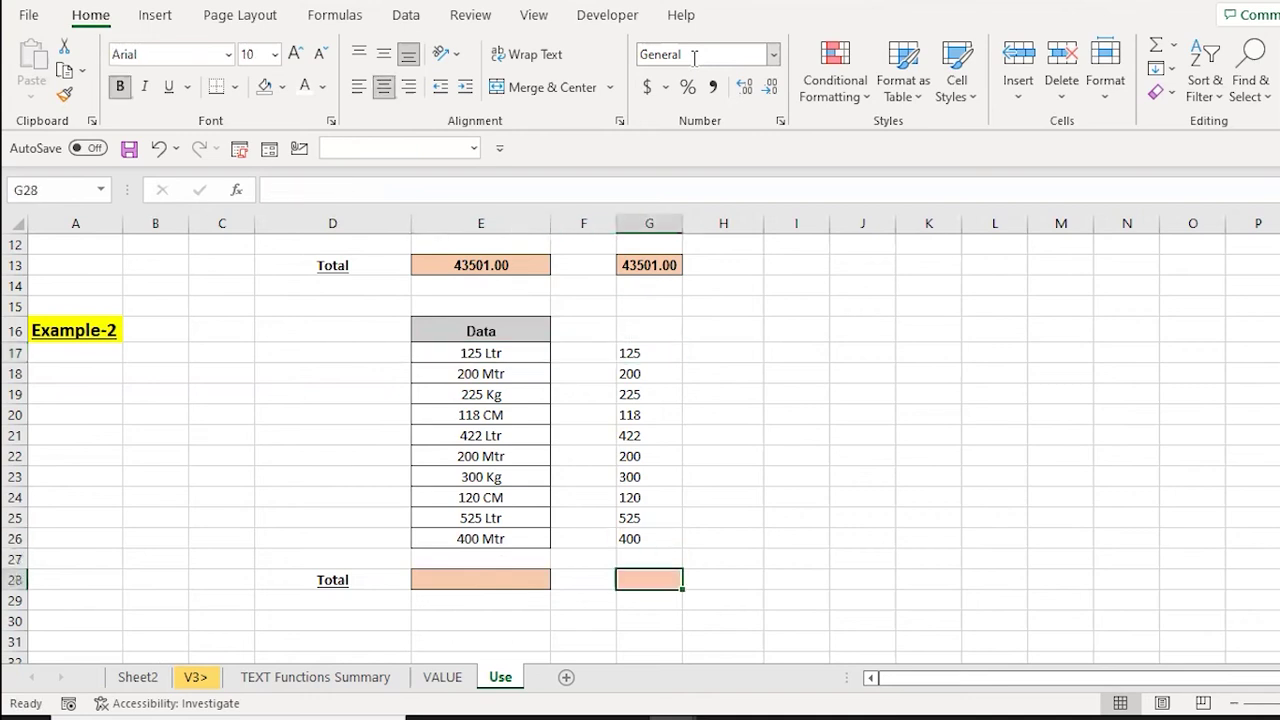
type("=sum")
key("Tab")
key("Up")
key("Up")
key("ctrl+shift+Up")
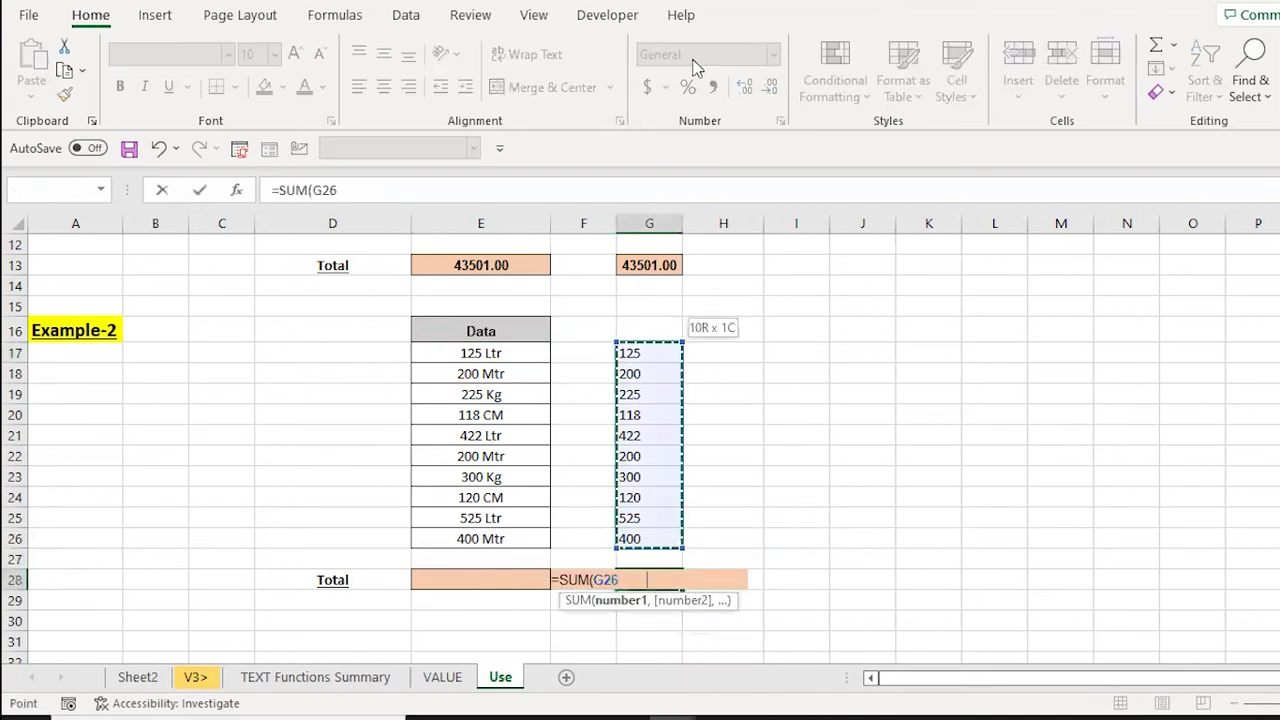
type(")")
key("Return")
key("Up")
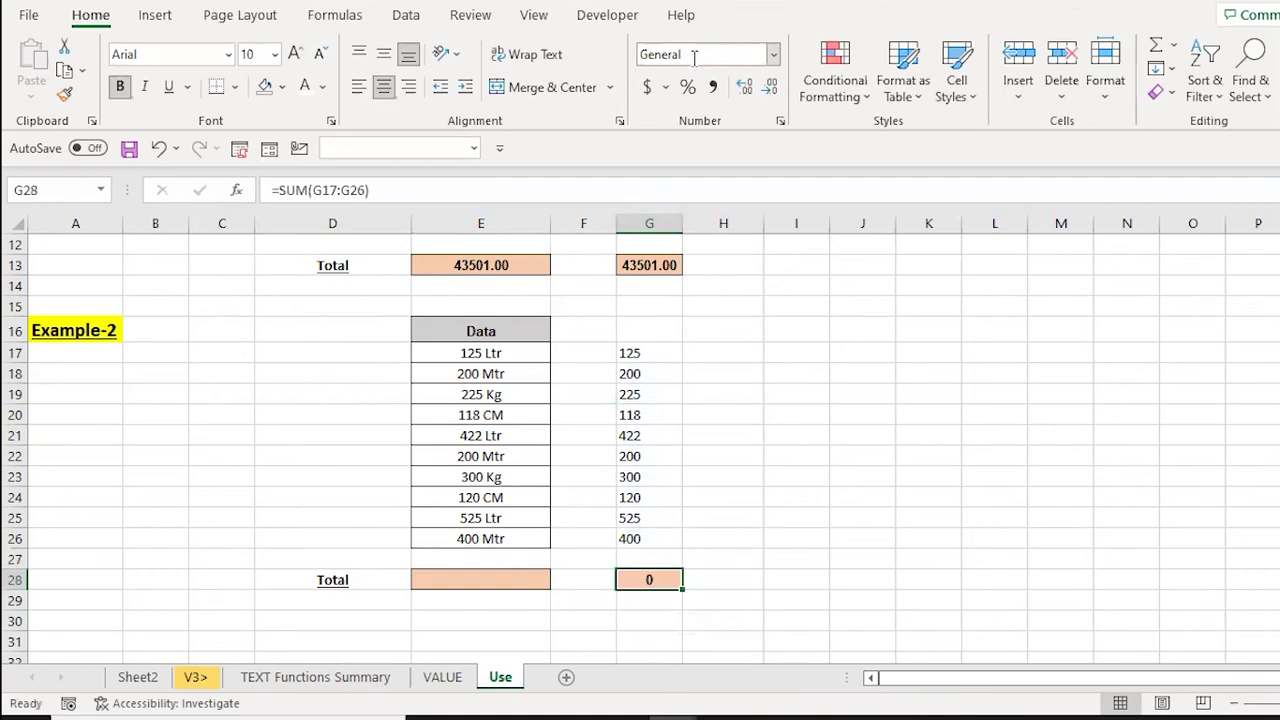
Test whether the first extracted quantity is numeric by entering =ISNUMBER(G17) in cell I17.
key("ctrl+Up")
key("ctrl+Up")
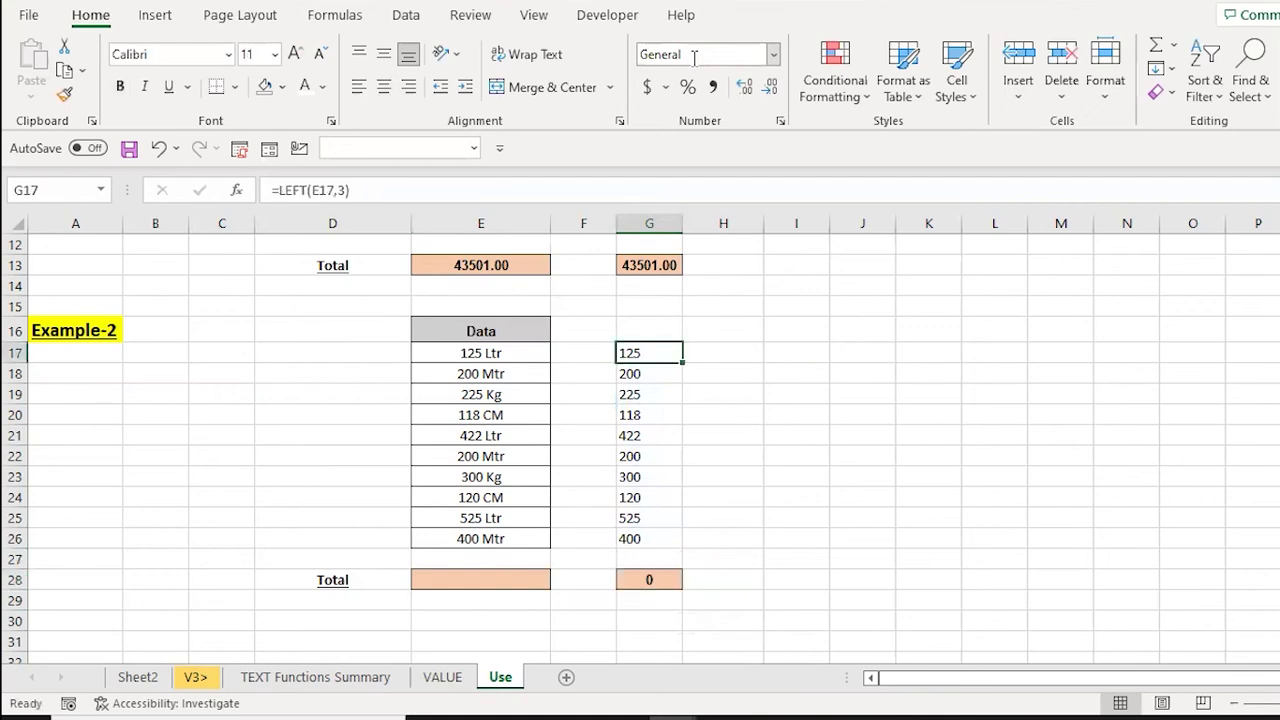
key("Right")
key("Right")
type("=")
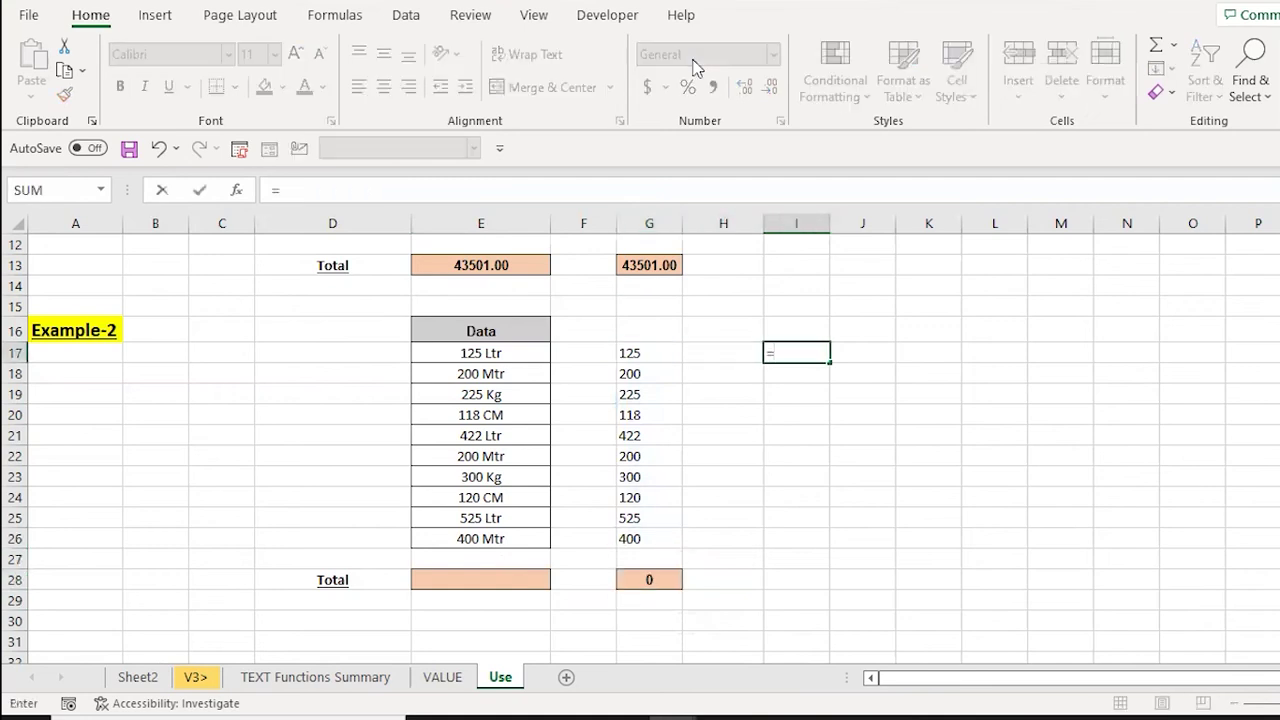
type("isn")
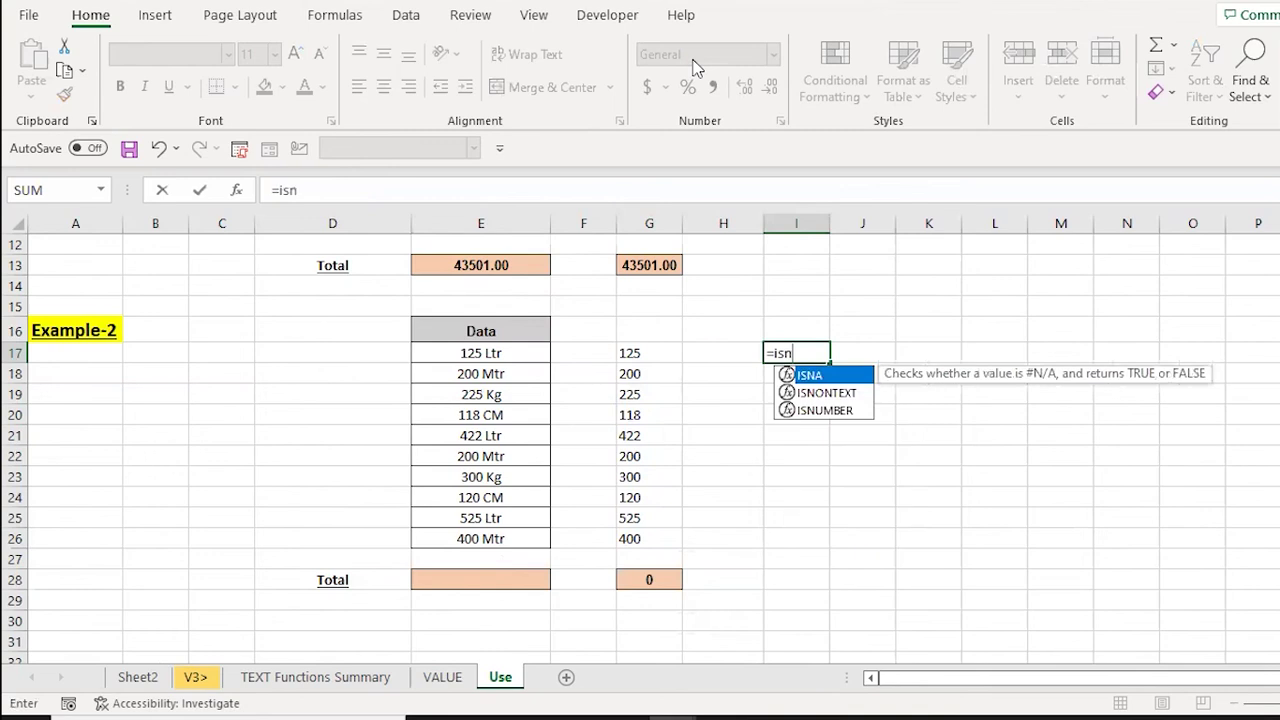
key("Down")
key("Down")
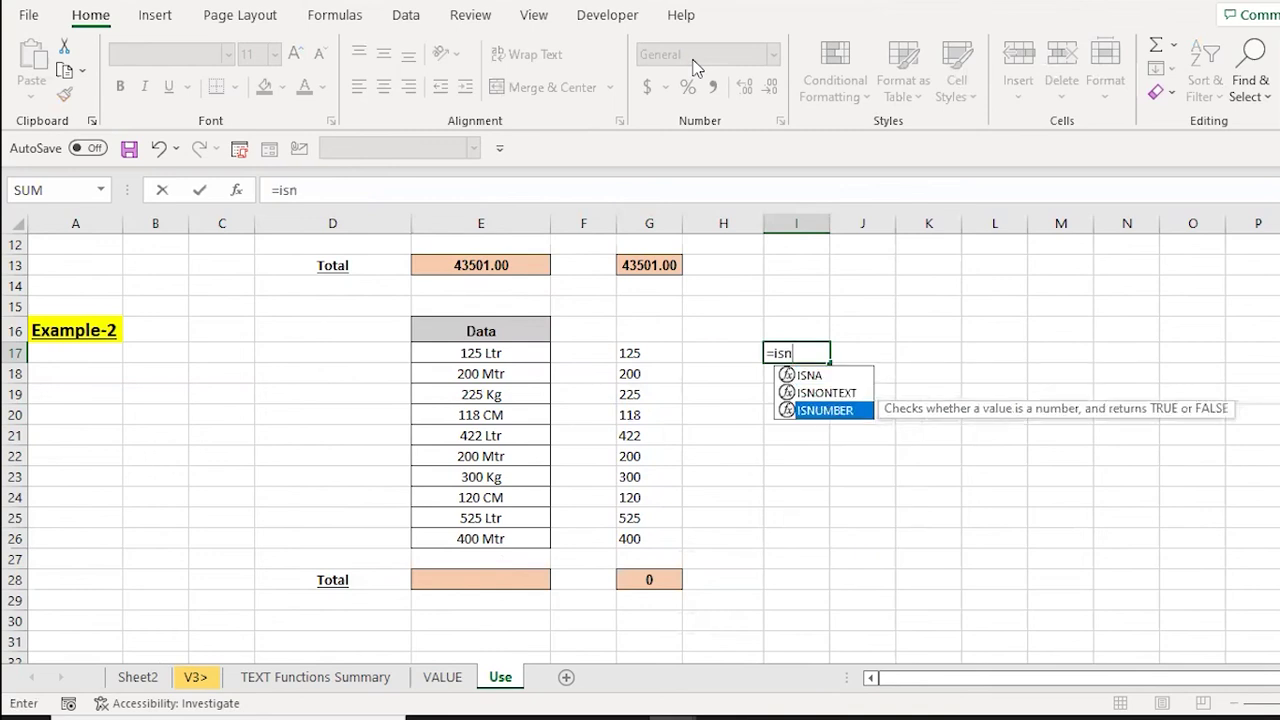
key("Tab")
key("Left")
key("Left")
key("ctrl+Return")
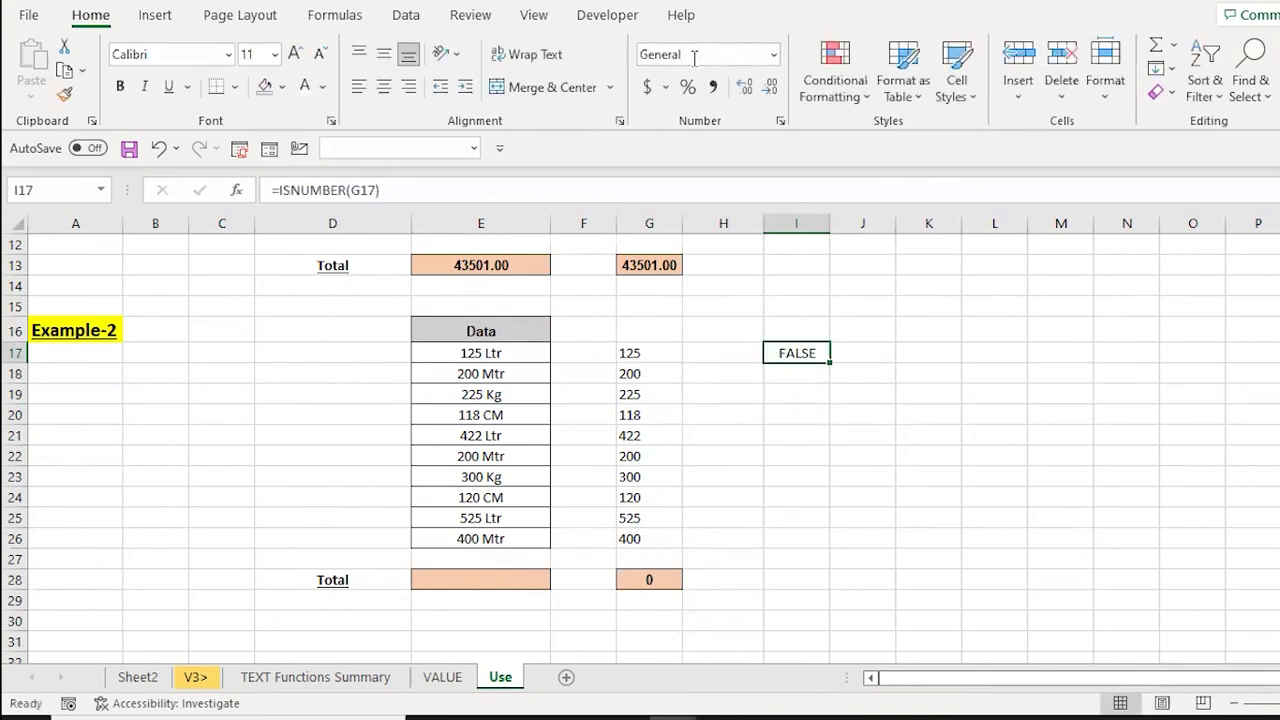
Copy the ISNUMBER check from I17 down through I26 and return to cell G17.
key("ctrl+c")
key("shift+Down")
key("shift+Down")
key("shift+Down")
key("shift+Down")
key("shift+Down")
key("shift+Down")
key("shift+Down")
key("shift+Down")
key("shift+Down")
key("Return")
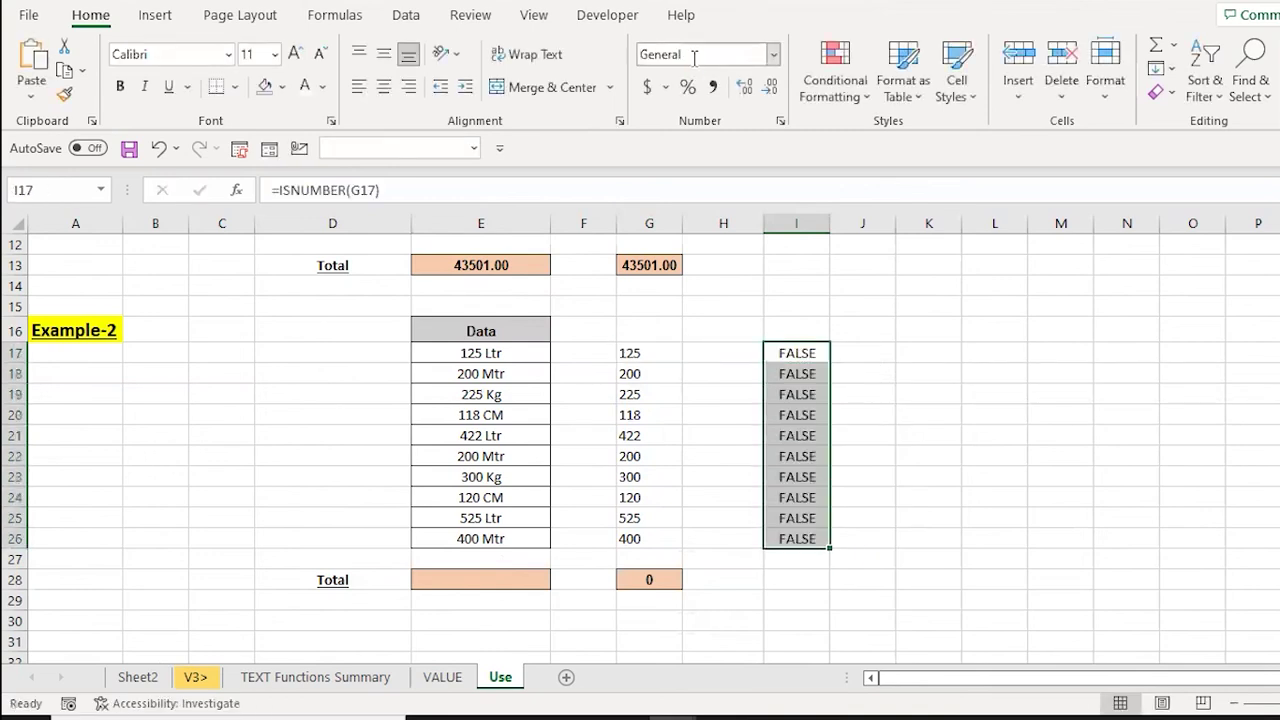
key("ctrl+Down")
key("Up")
key("Left")
key("Left")
key("ctrl+Up")
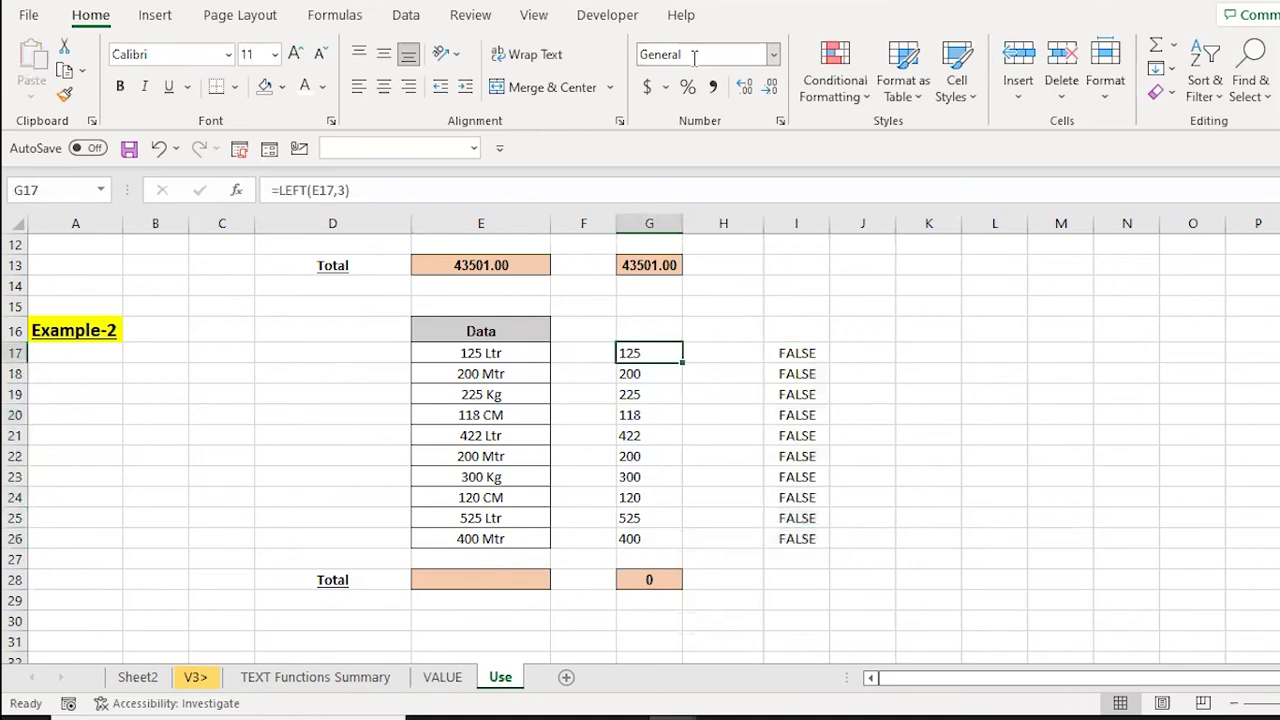
Wrap the LEFT formula in G17 with VALUE so it reads =VALUE(LEFT(E17,3)).
key("F2")
key("Left")
key("Left")
key("Left")
key("Left")
key("Left")
key("Left")
key("Left")
key("Left")
key("Left")
key("Left")
key("Left")
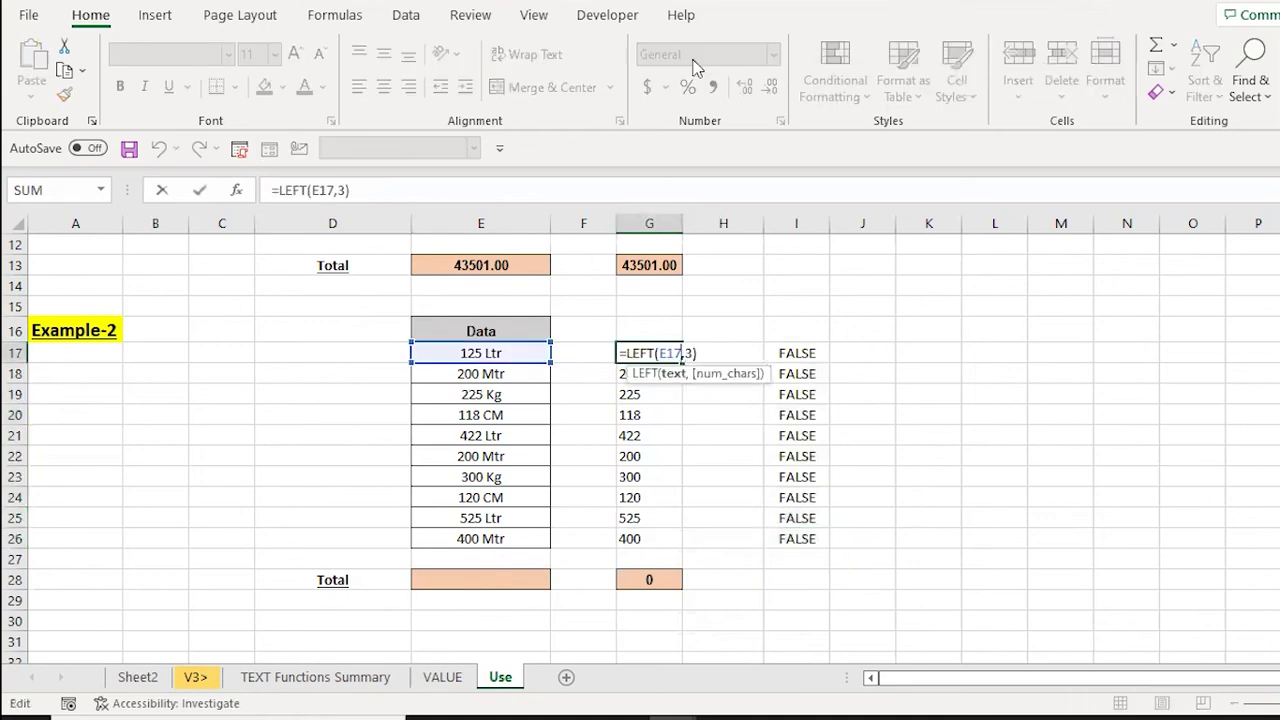
type("val")
key("Tab")
key("Right")
key("Right")
key("Right")
key("Right")
key("Right")
key("Right")
key("Right")
key("Right")
key("Right")
key("Right")
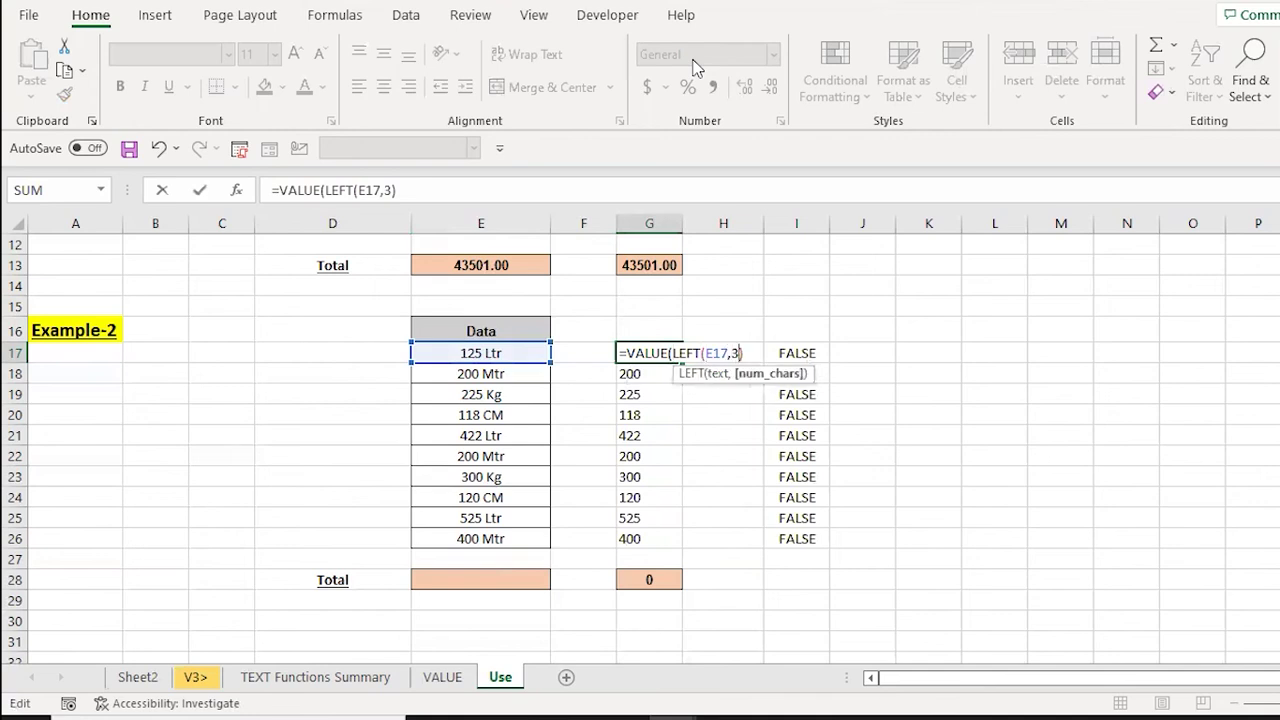
type(")")
key("ctrl+Return")
type("c")
key("Escape")
Copy the VALUE and LEFT formula from G17 down through G26.
key("ctrl+c")
key("ctrl+shift+Down")
key("ctrl+v")
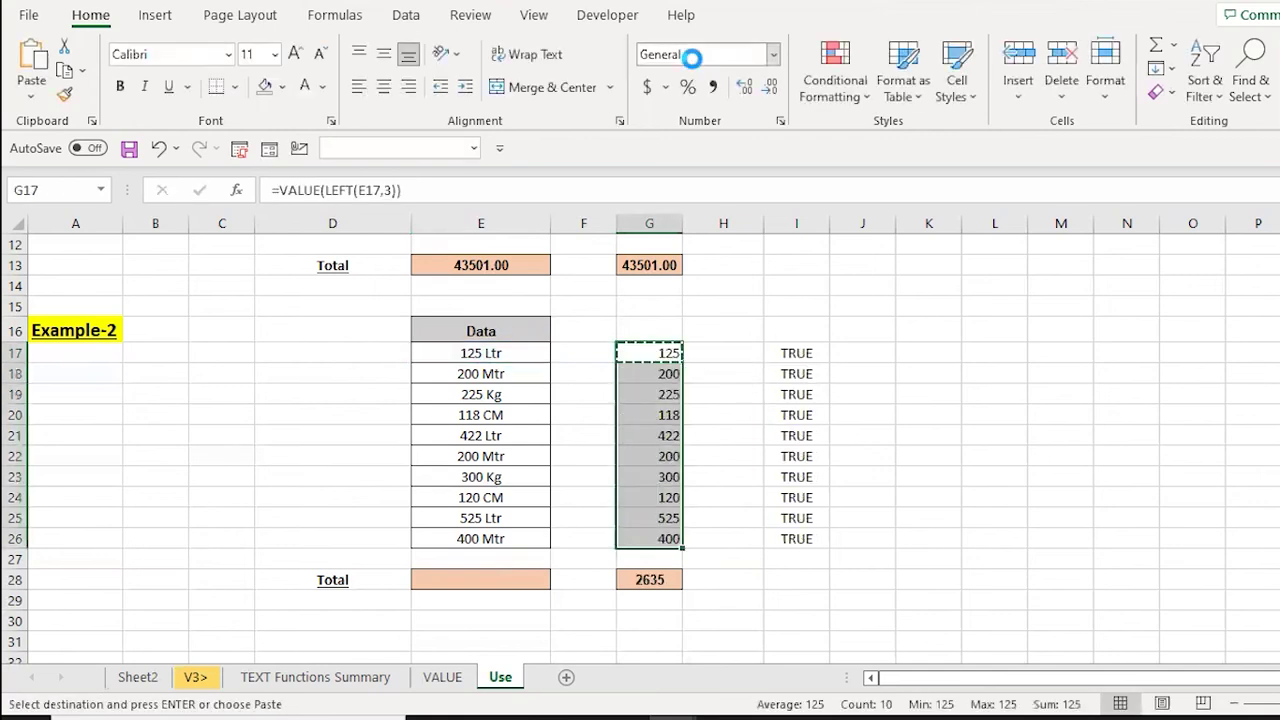
key("Escape")
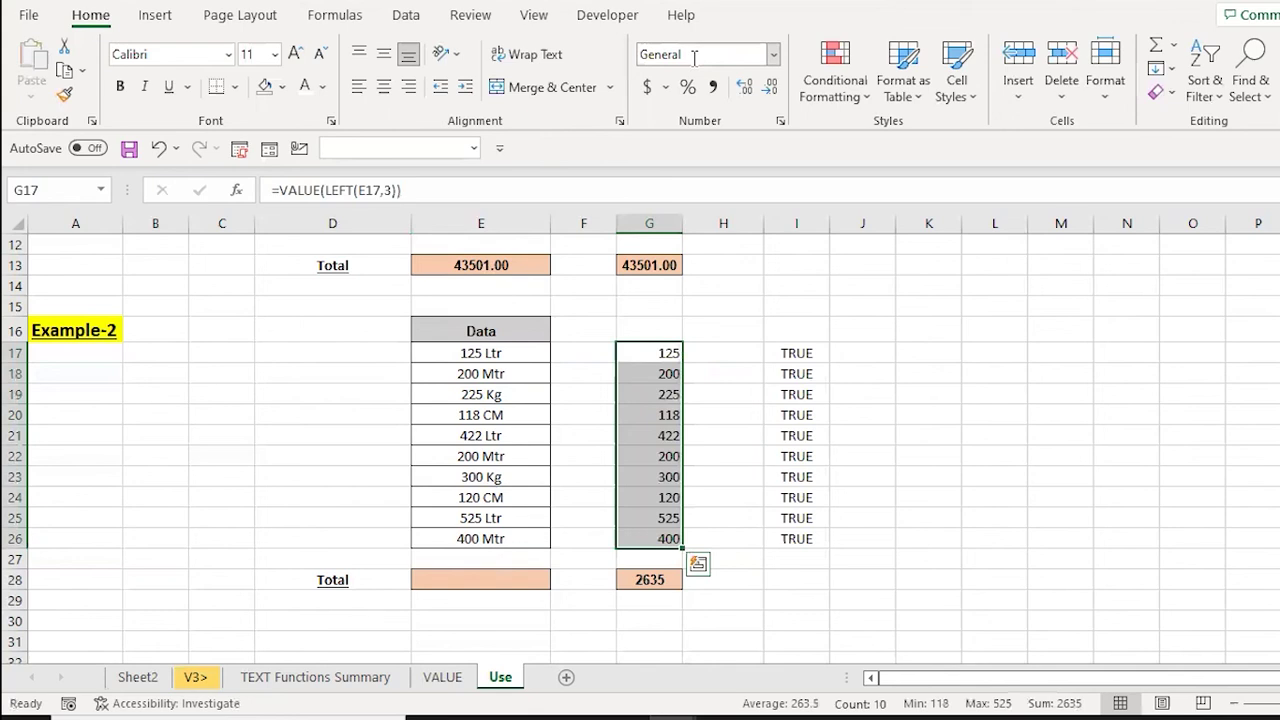
Examine the converted quantities in G17:G26 and the SUM formula in total cell G28.
key("ctrl+Down")
key("Up")
key("ctrl+Up")
key("Down")
key("Down")
key("ctrl+Down")
key("Up")
key("Up")
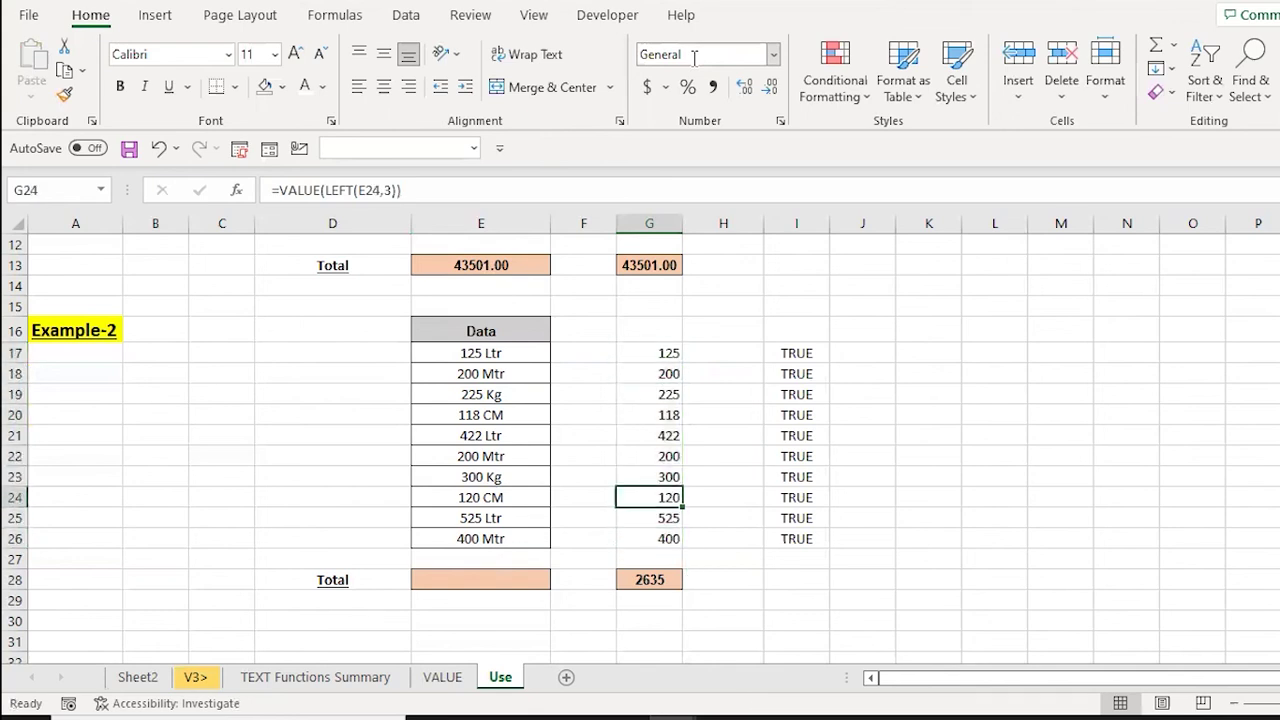
key("Down")
key("Down")
key("Down")
key("Down")
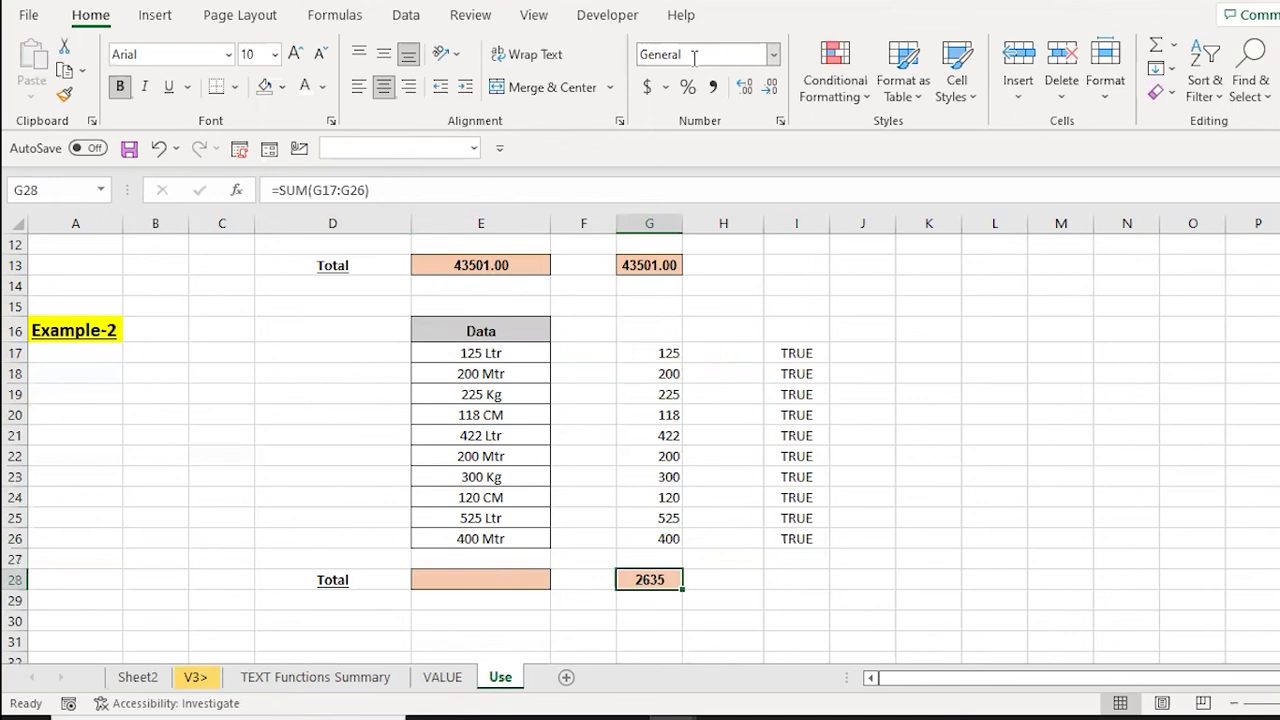
key("Up")
key("Up")
key("Down")
key("Down")
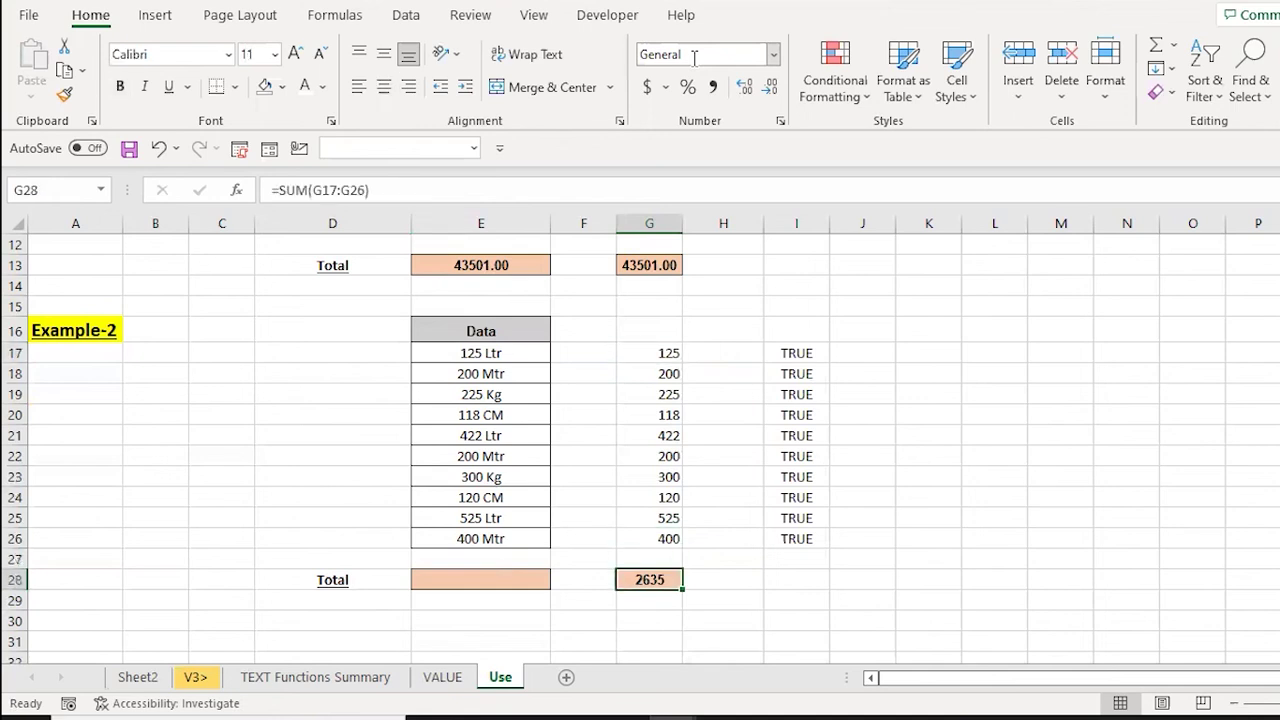
key("Left")
key("Right")
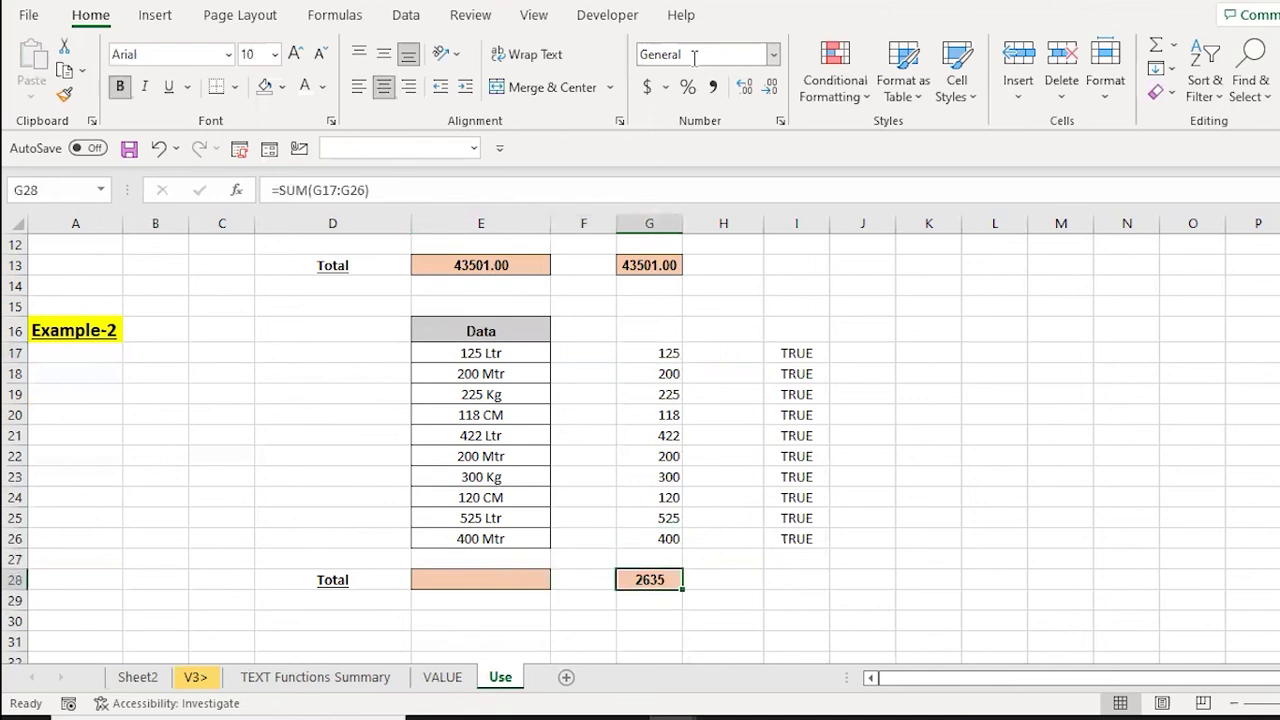
Total the unit-suffixed data directly in E28 with =SUM(VALUE(LEFT(E17:E26,3))).
key("Left")
key("Left")
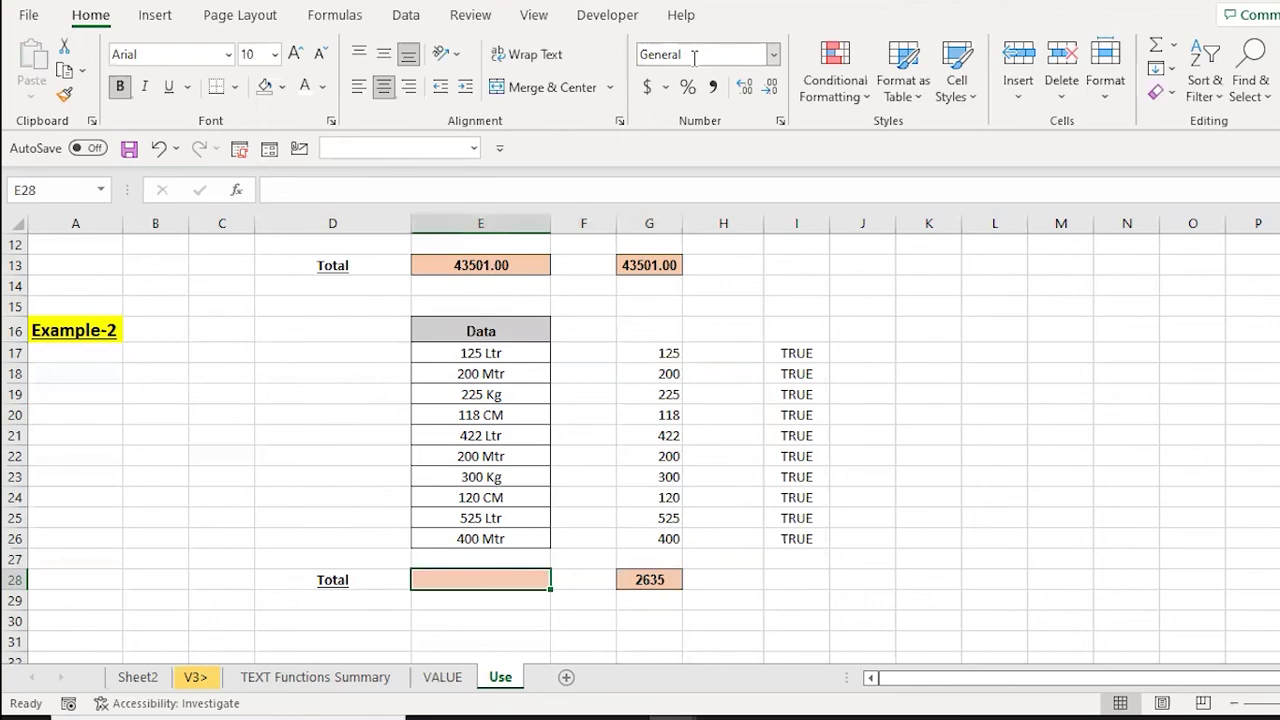
type("=")
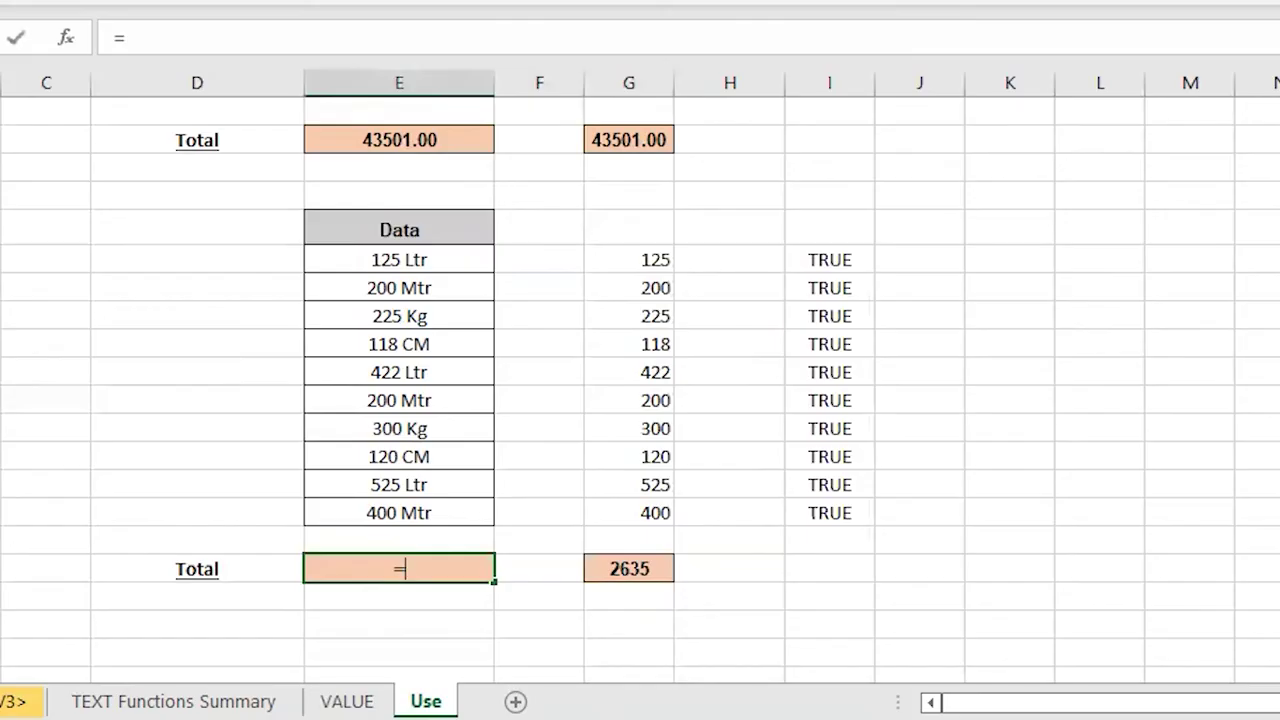
type("sum")
key("Tab")
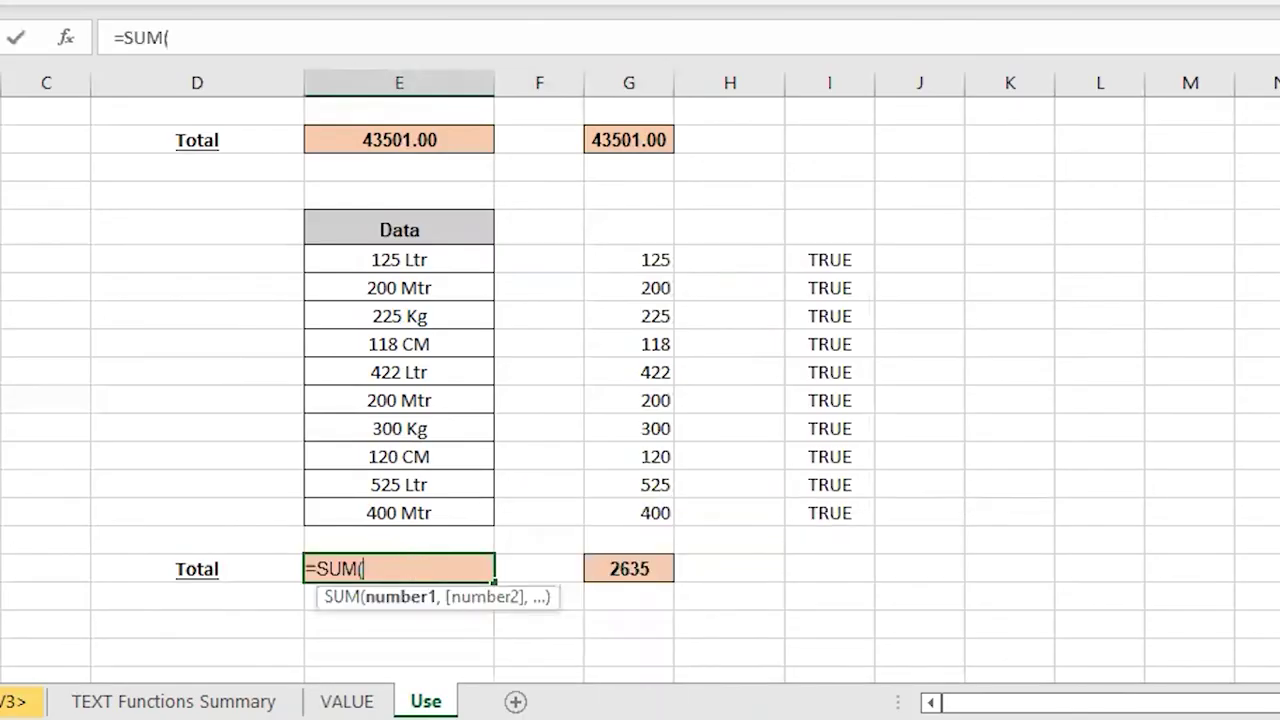
type("val")
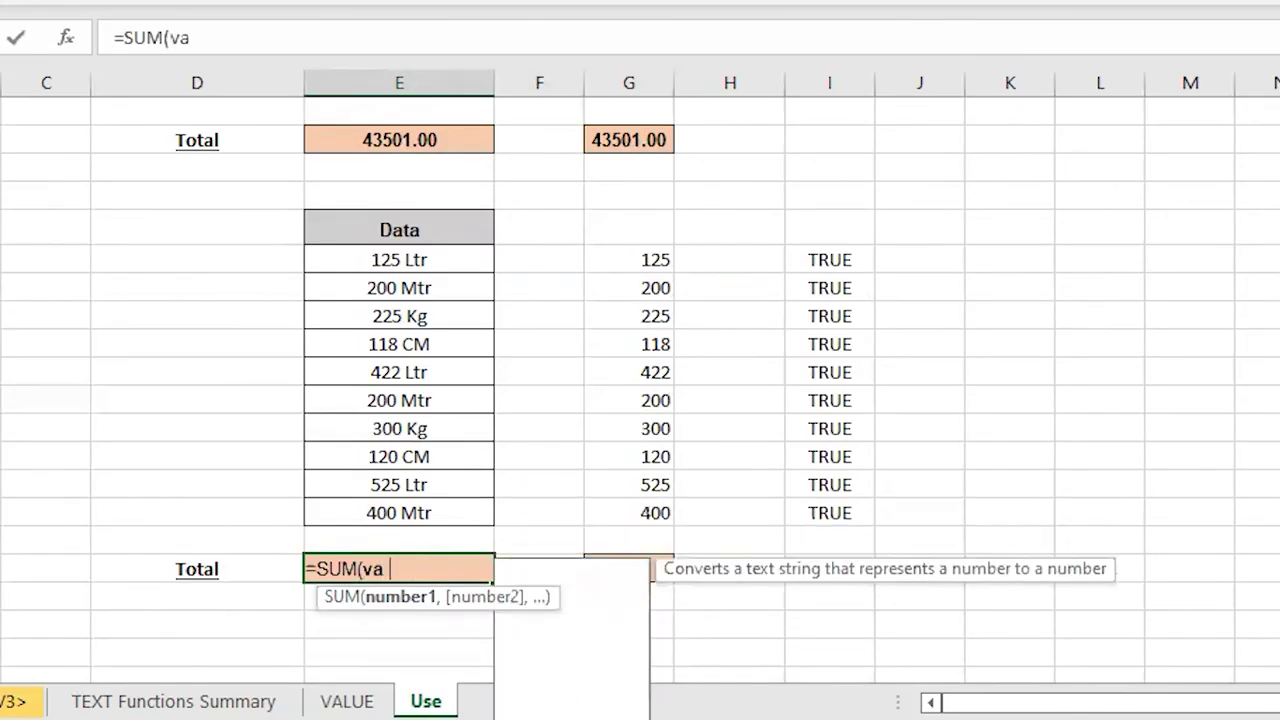
key("Tab")
type("le")
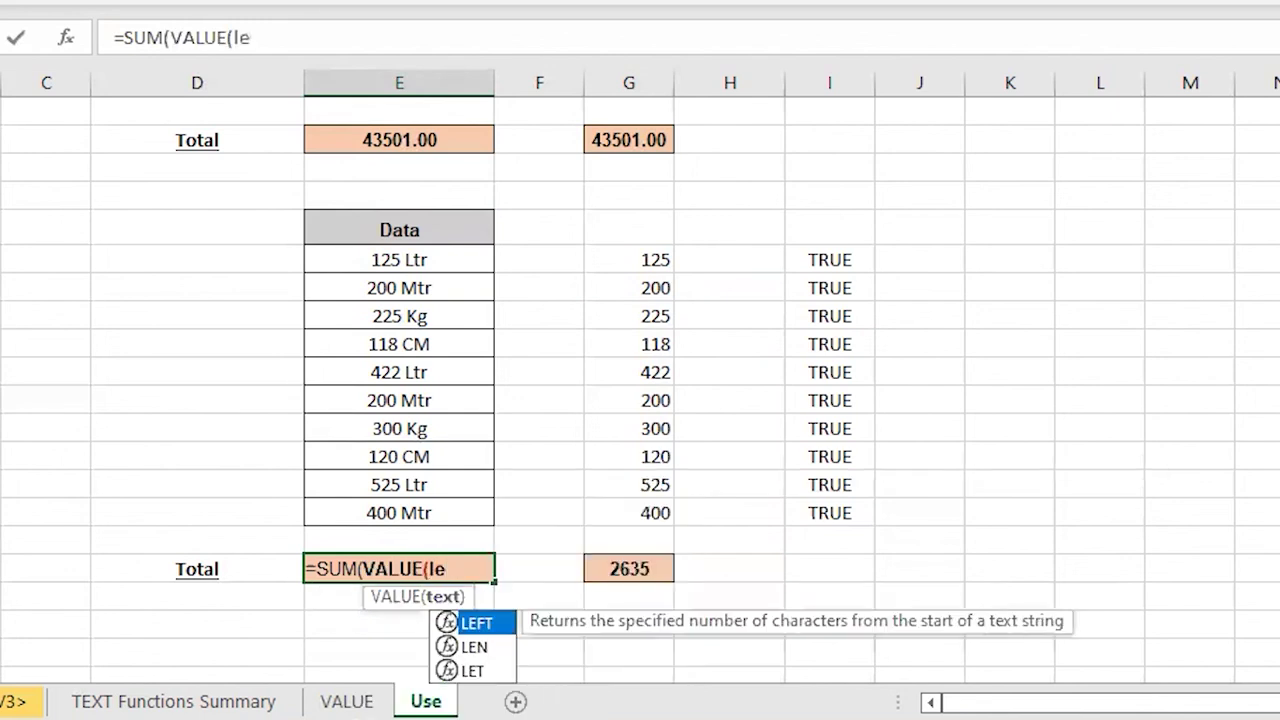
key("Tab")
key("Up")
key("Up")
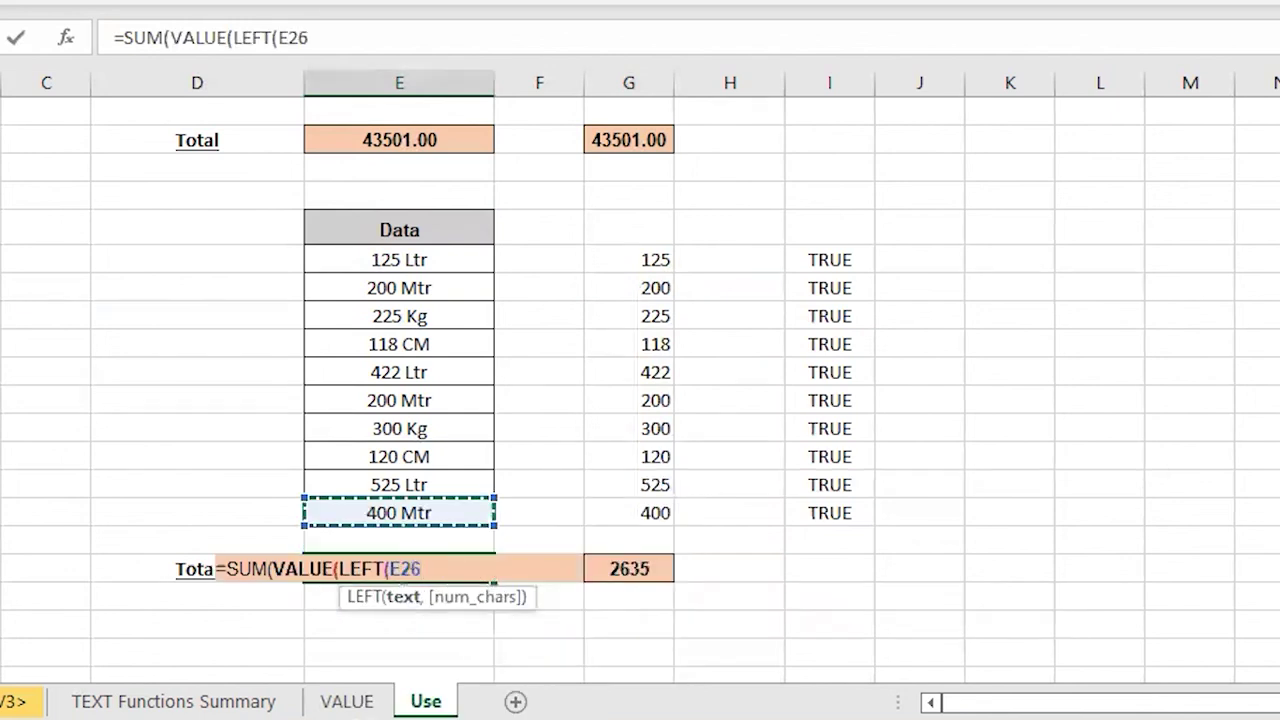
key("ctrl+Up")
key("Down")
key("ctrl+shift+Down")
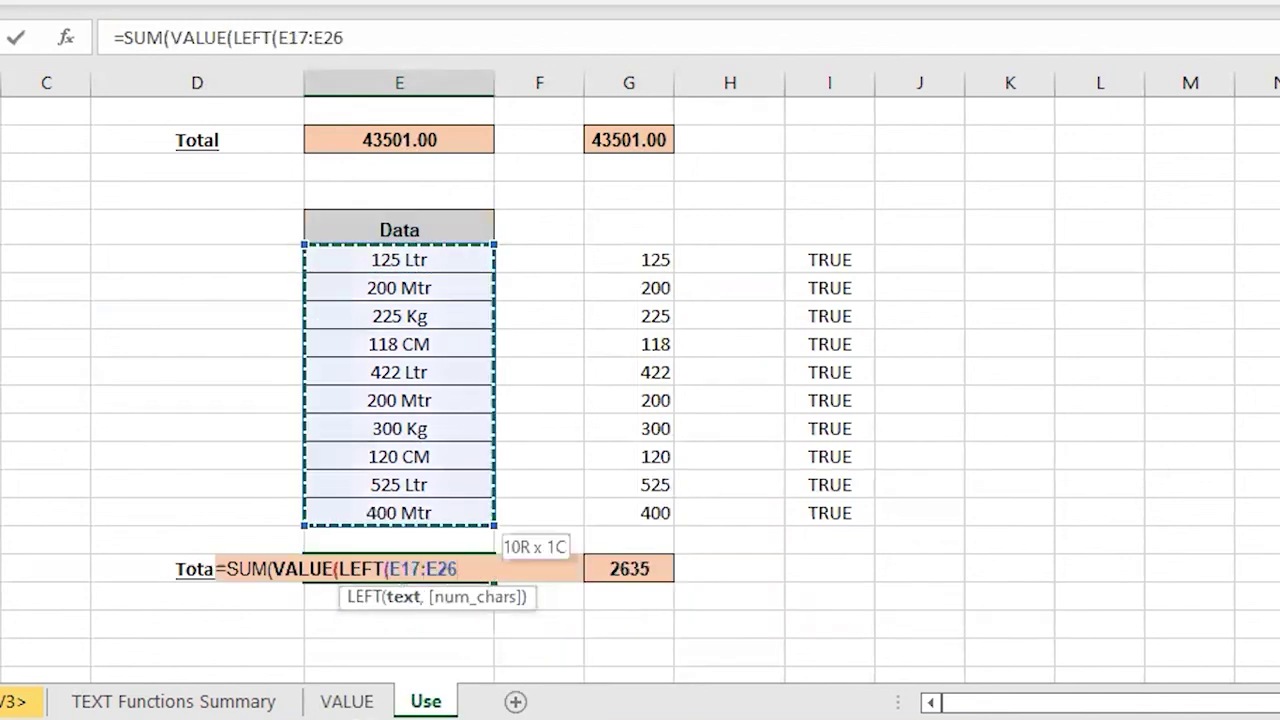
type(",3")
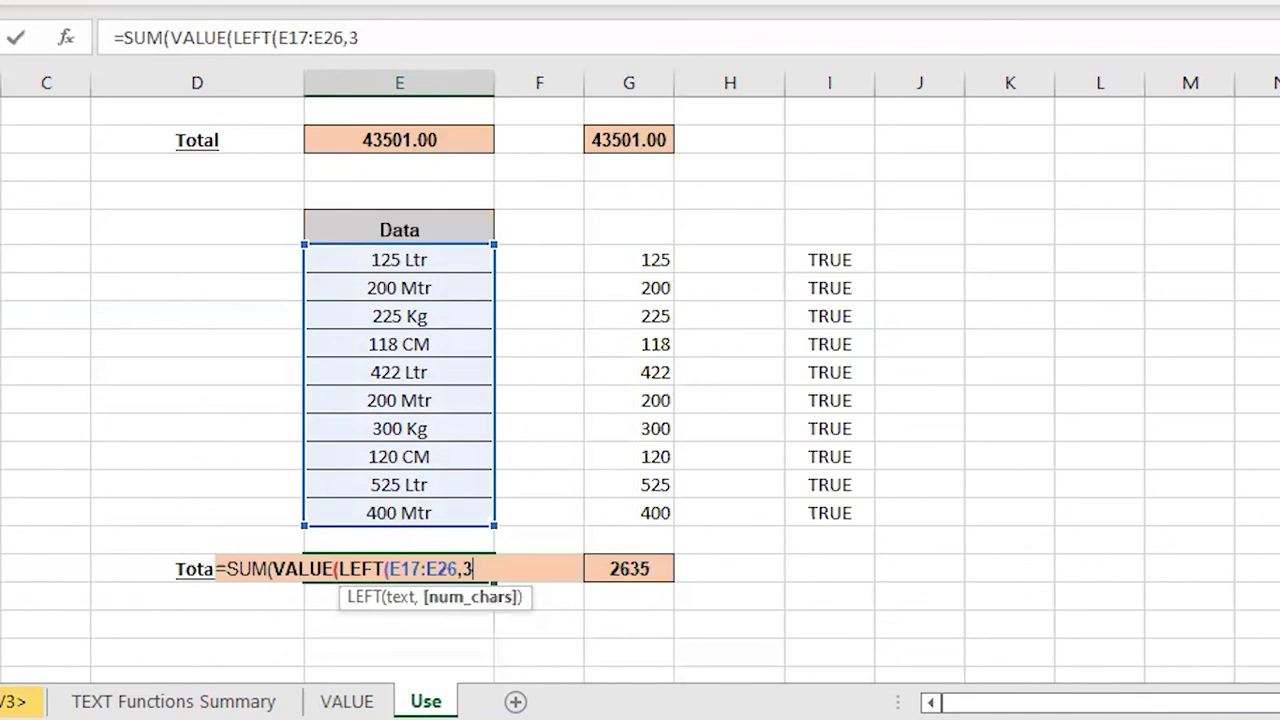
type(")))")
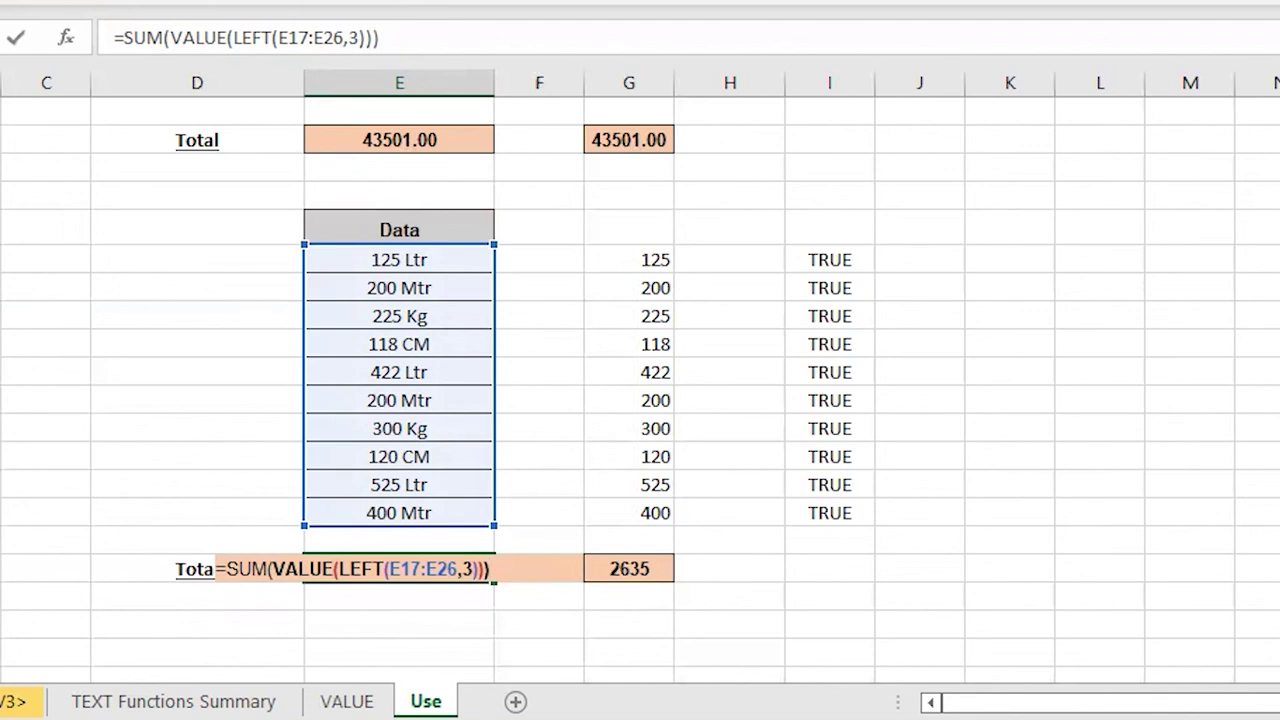
key("ctrl+shift+Return")
key("Up")
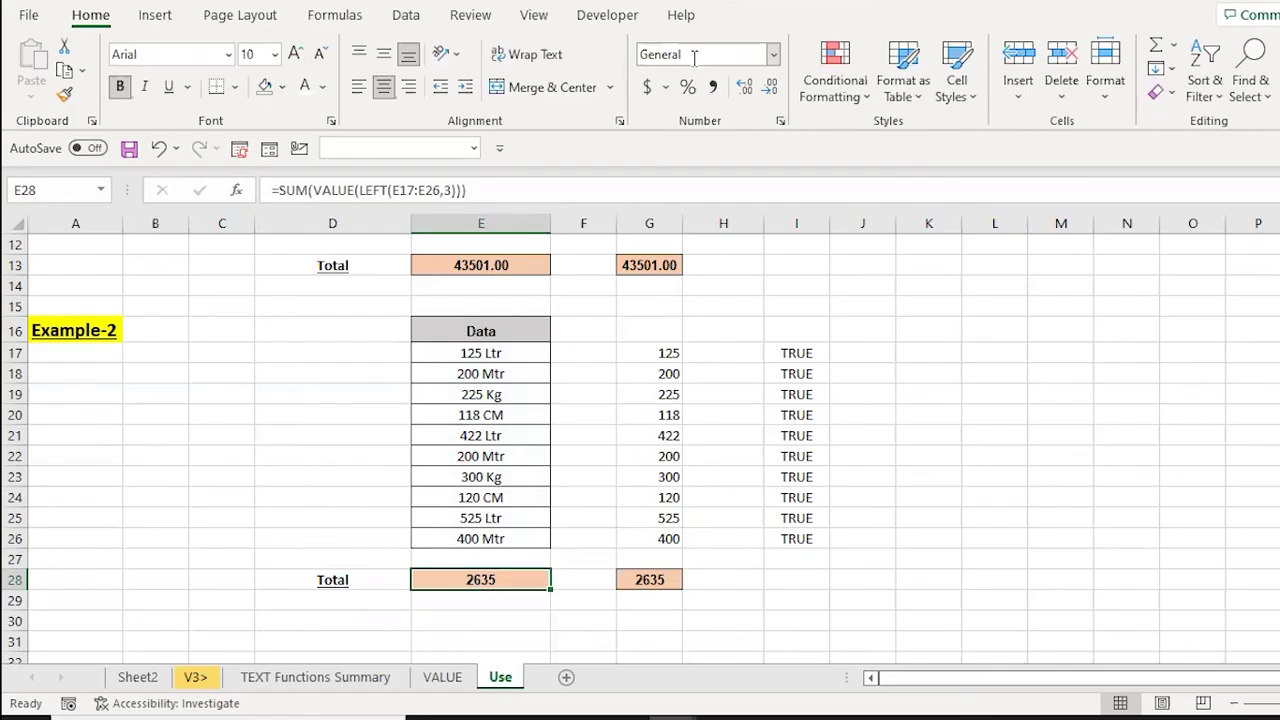
Compare the source data in E17:E26 with the helper formulas in column G and the single-cell total formula in E28.
key("ctrl+Up")
key("ctrl+Up")
key("Down")
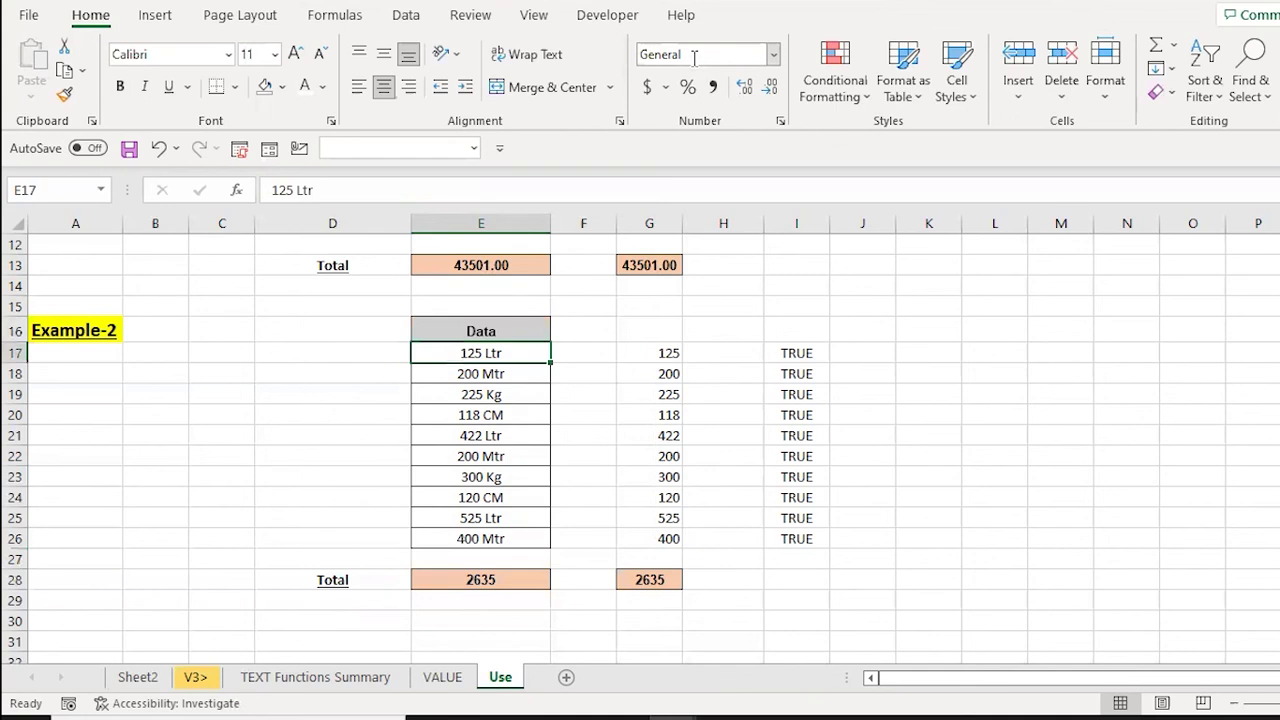
key("ctrl+shift+Down")
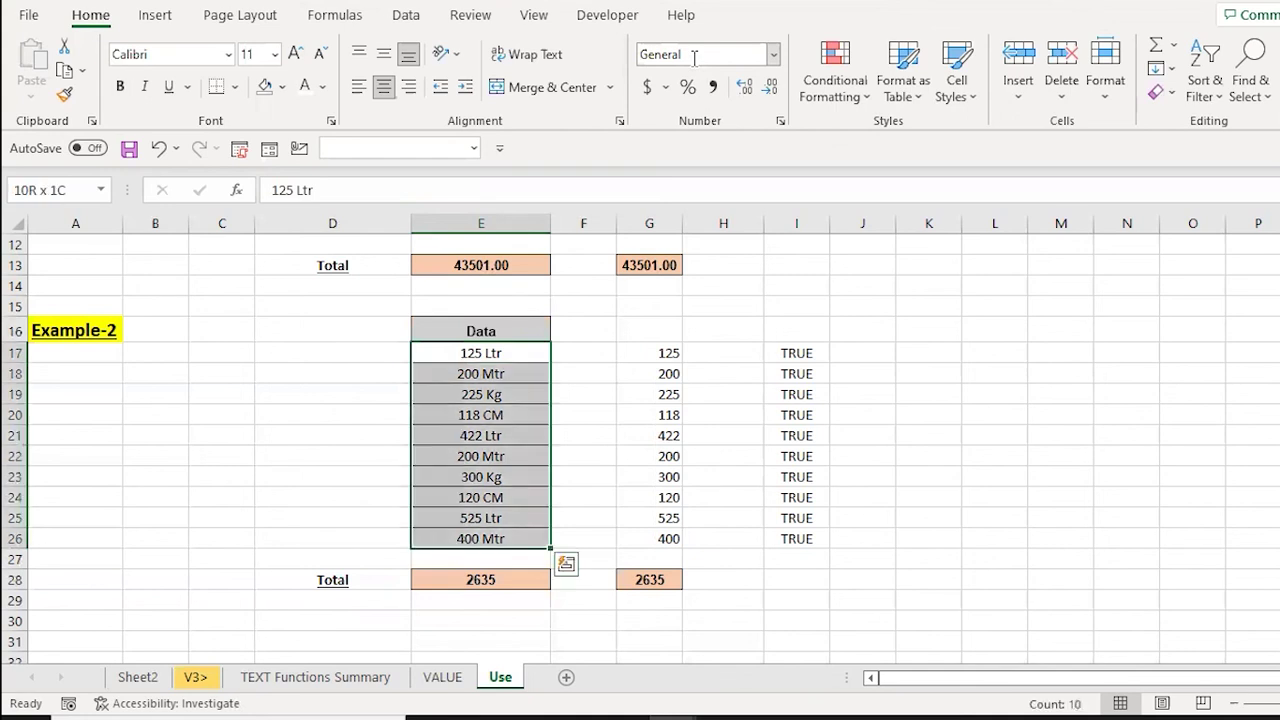
key("ctrl+Down")
key("ctrl+Down")
key("Up")
key("Up")
key("Up")
key("Up")
key("Up")
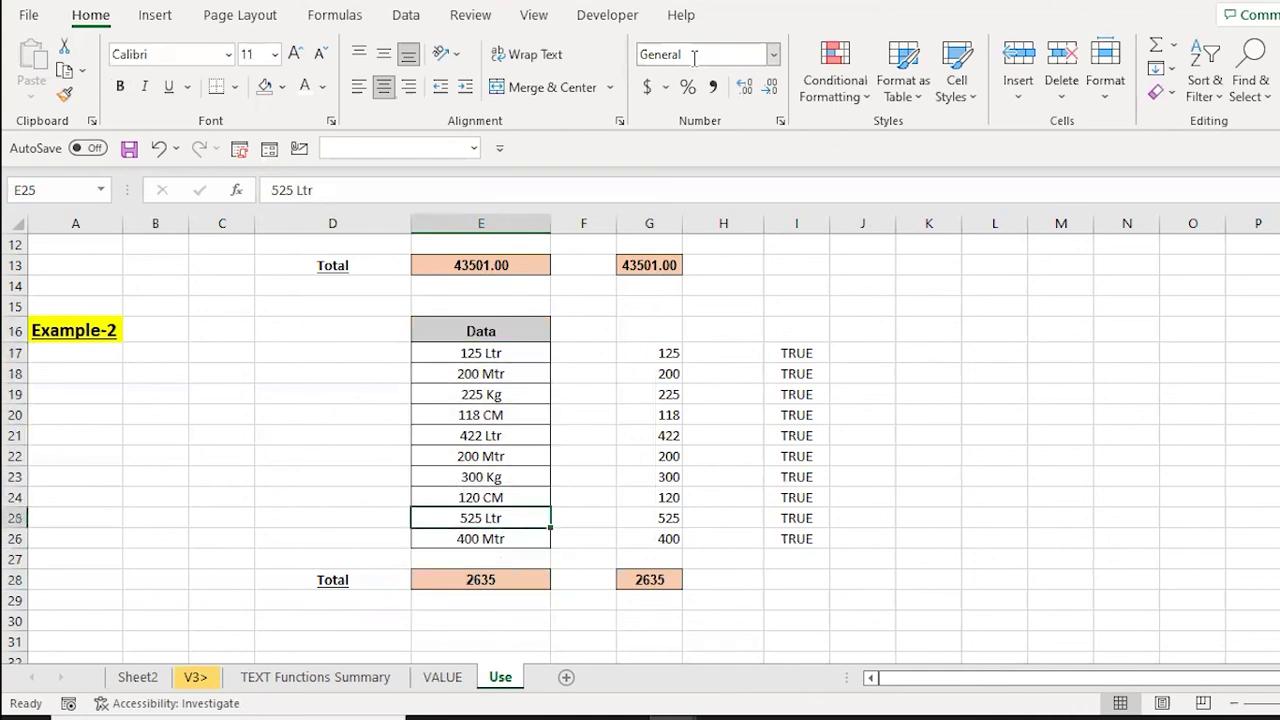
key("Right")
key("Right")
key("ctrl+Up")
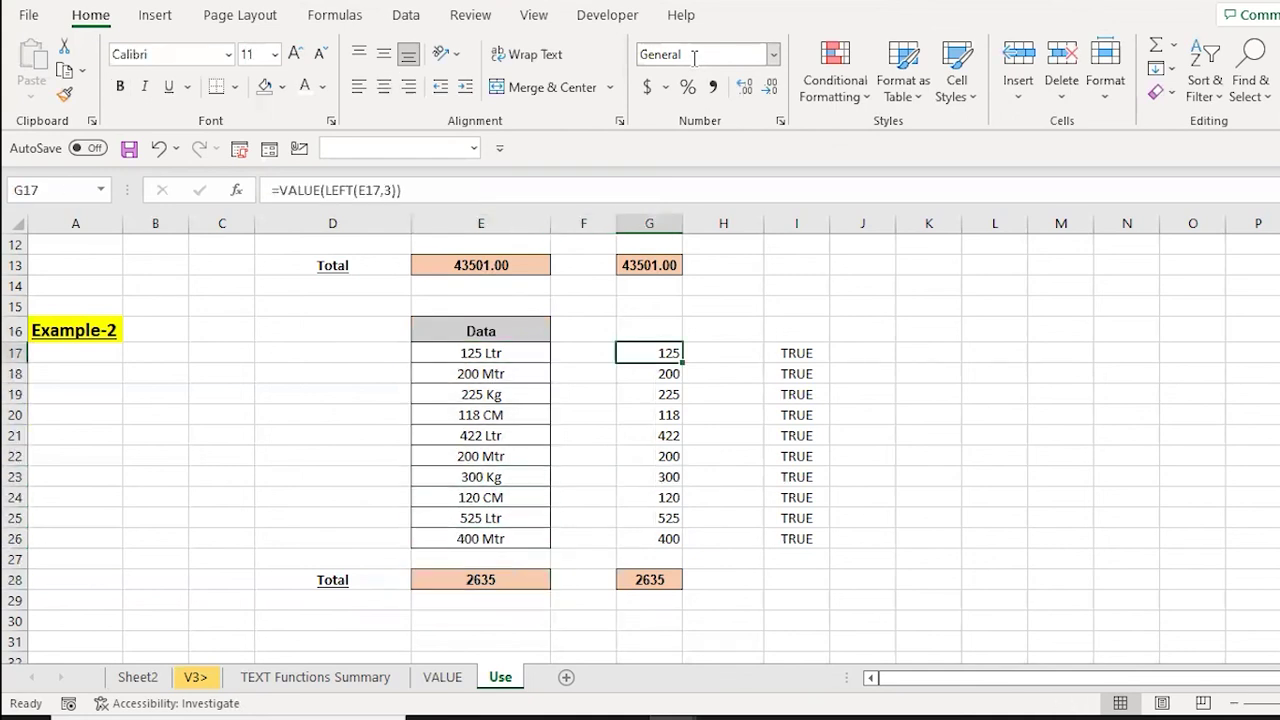
key("Left")
key("Left")
key("ctrl+Down")
key("Down")
key("Down")
key("Up")
key("Down")
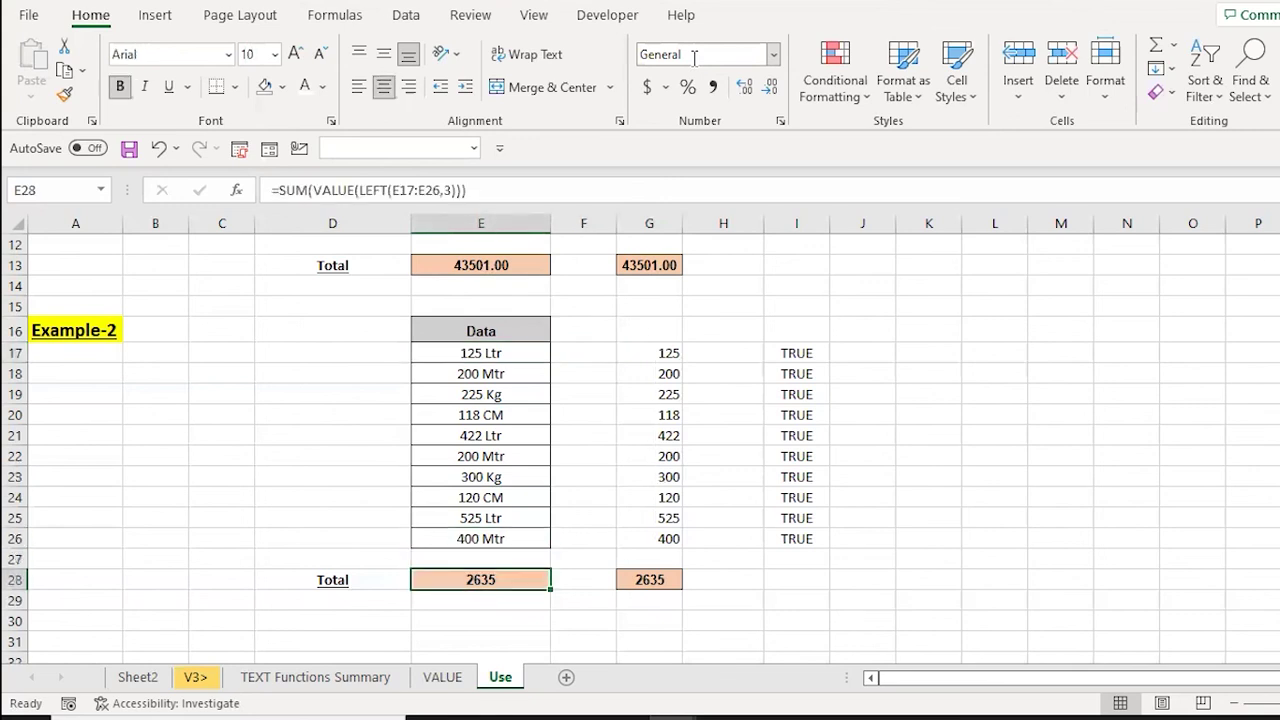
Review the column E data and totals of Example-1 and Example-2, ending at total cell E28.
key("ctrl+Down")
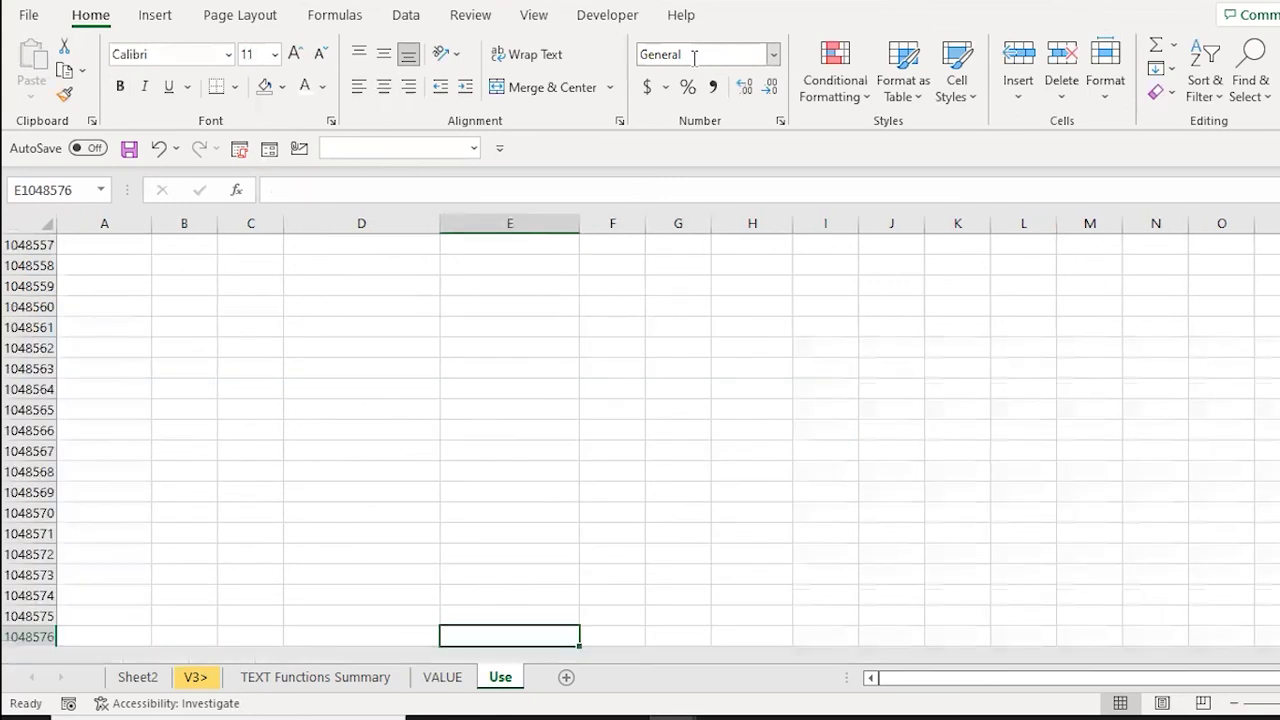
key("ctrl+Up")
key("Up")
key("Up")
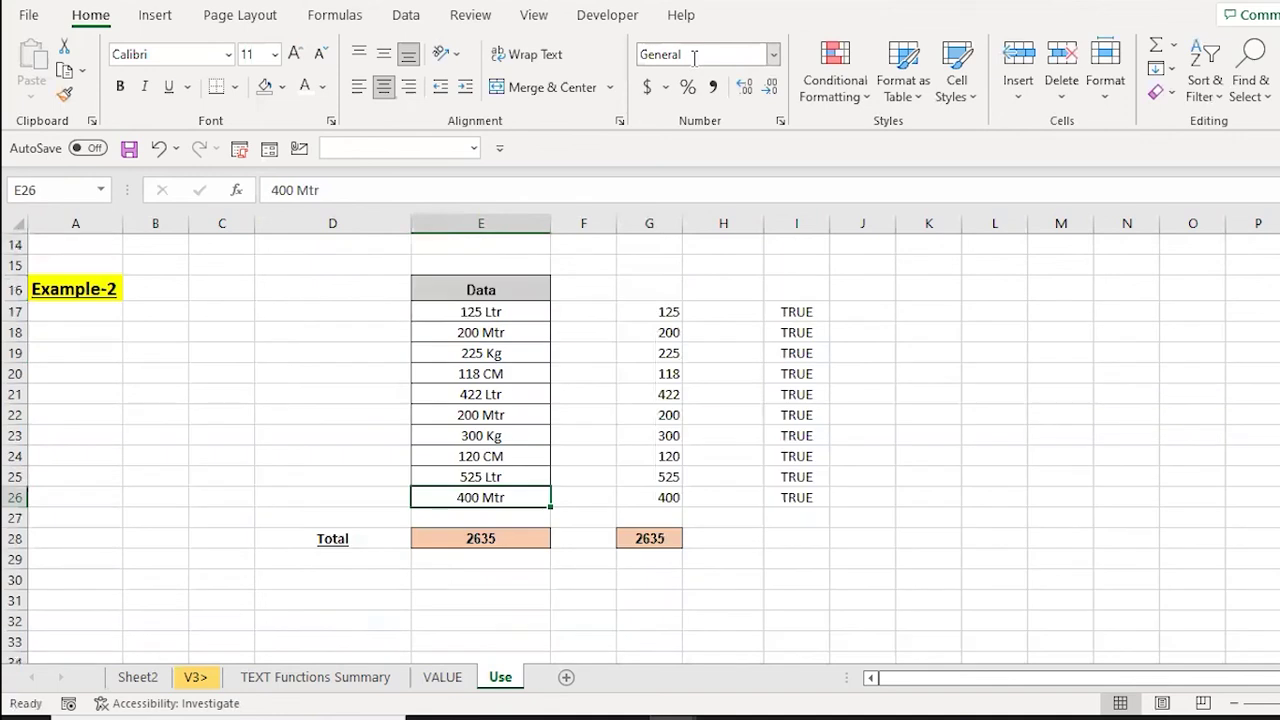
key("Up")
key("Up")
key("Up")
key("Up")
key("Up")
key("Up")
key("Up")
key("Up")
key("Up")
key("Up")
key("Up")
key("Up")
key("Up")
key("Up")
key("Up")
key("Up")
key("Up")
key("Up")
key("Up")
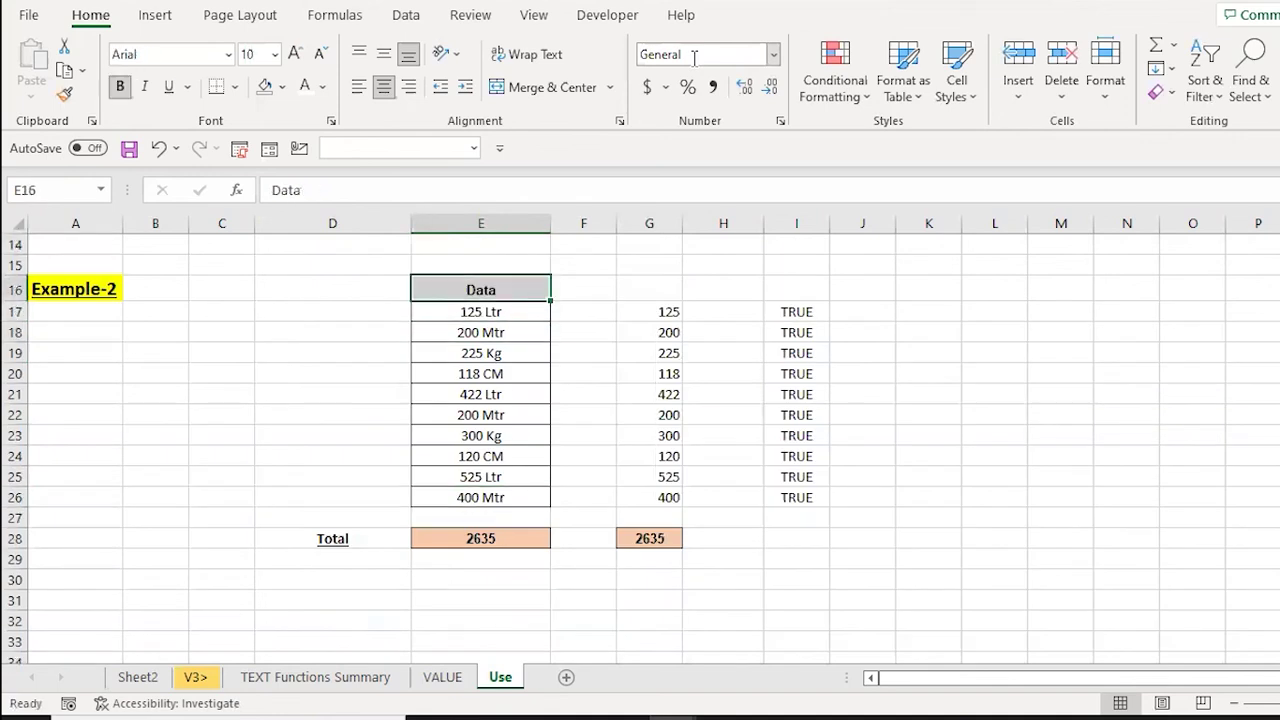
key("Down")
key("Down")
key("Down")
key("Down")
key("Down")
key("Down")
key("Down")
key("Down")
key("Down")
key("Down")
key("Down")
key("Down")
key("Down")
key("Down")
key("Down")
key("Down")
key("Down")
key("Down")
key("Down")
key("Down")
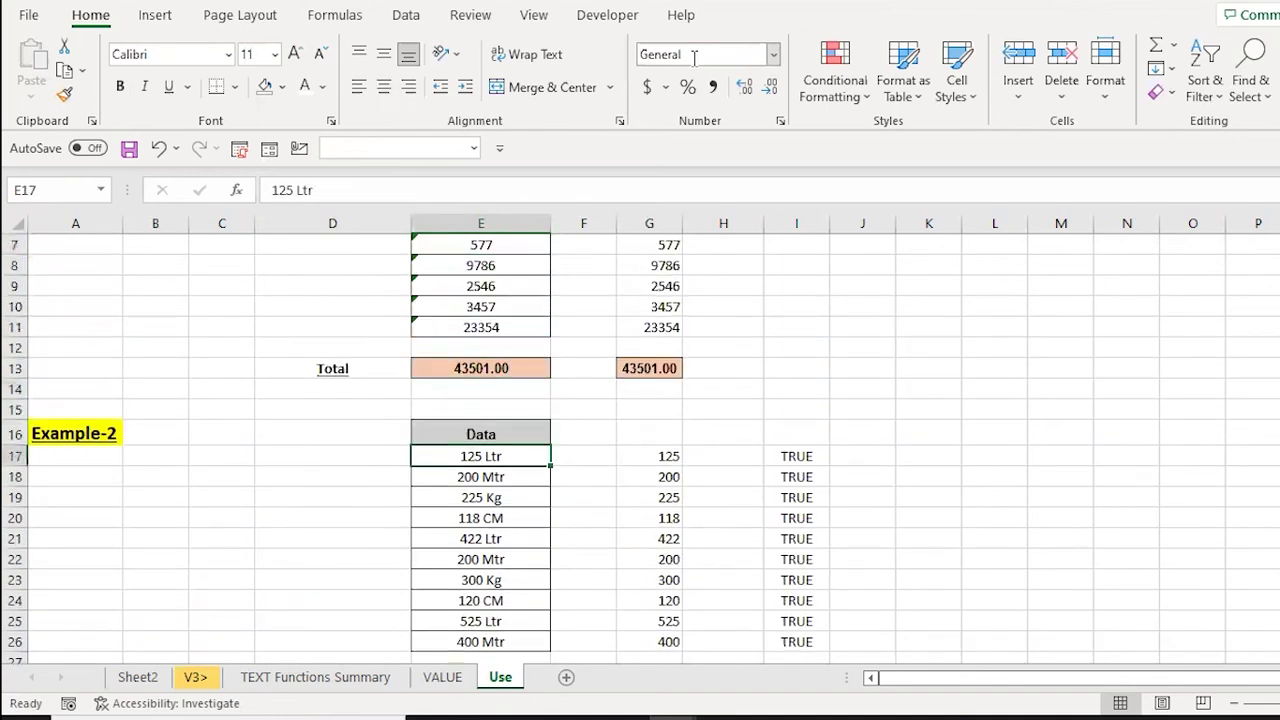
key("Down")
key("Up")
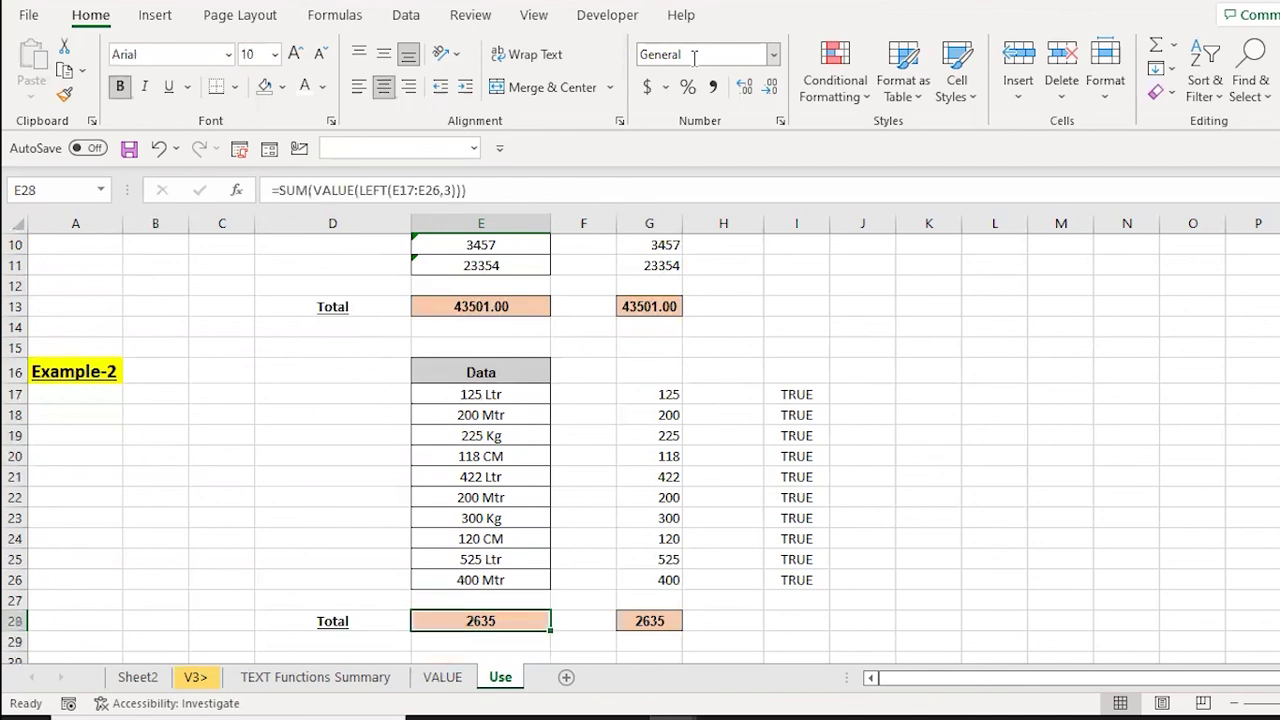